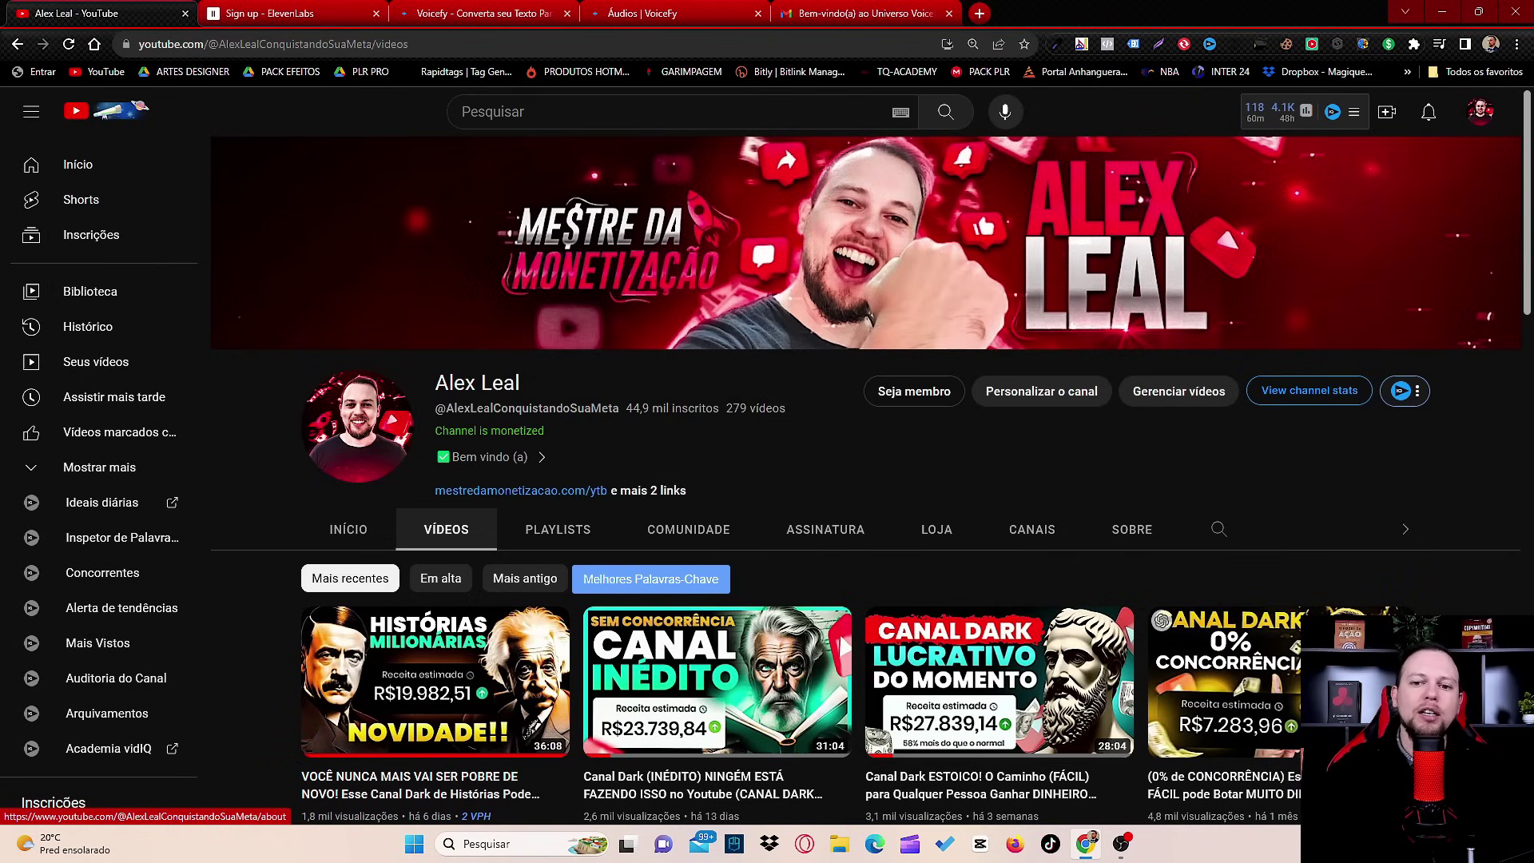
{"action": "scroll", "coordinate": [999, 519], "scroll_direction": "down", "scroll_amount": 2}
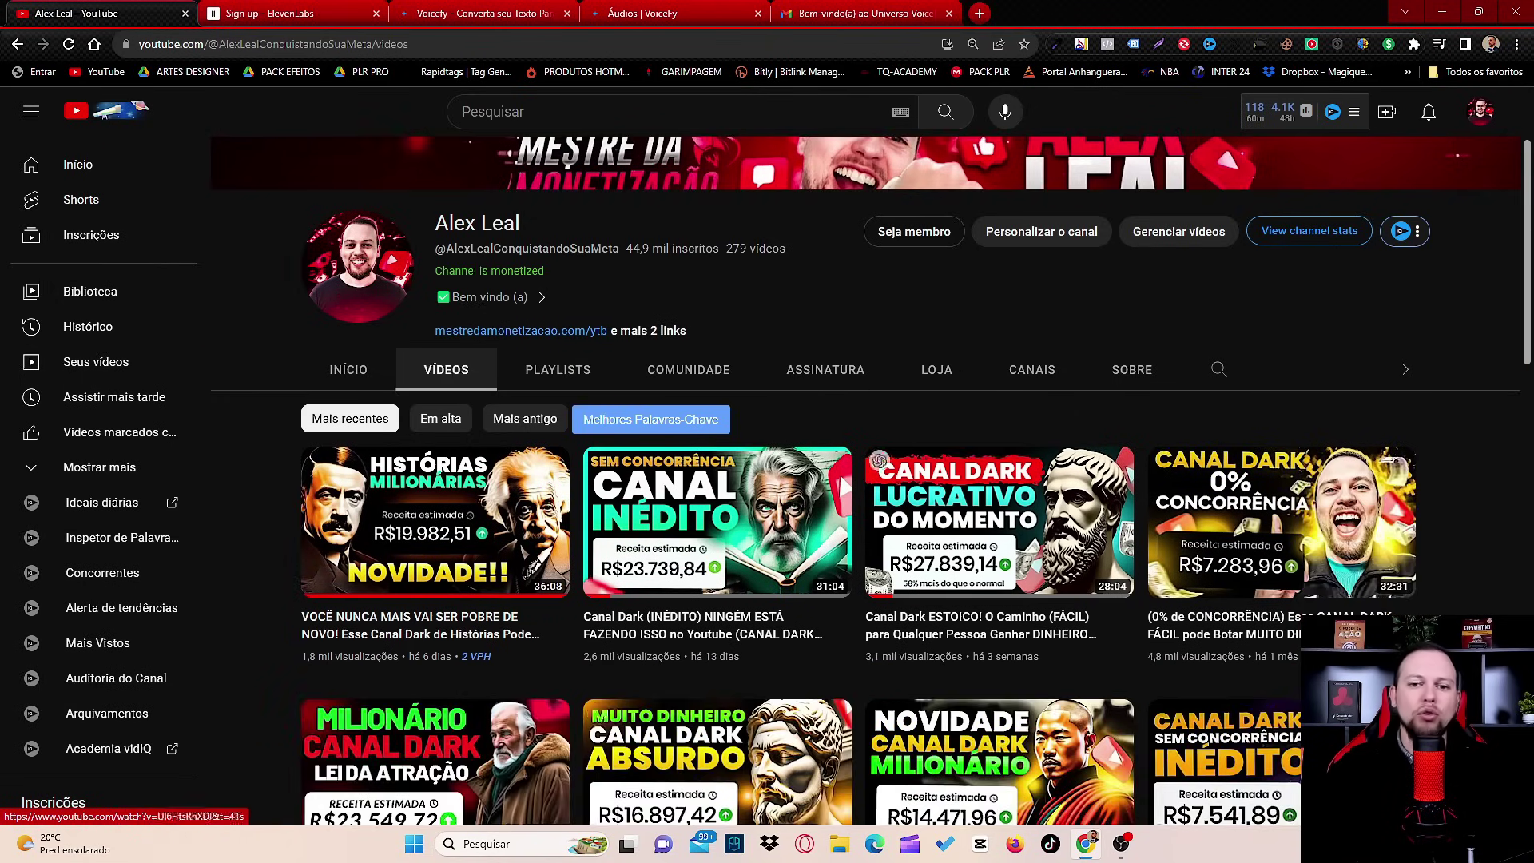
{"action": "scroll", "coordinate": [863, 479], "scroll_direction": "down", "scroll_amount": 2}
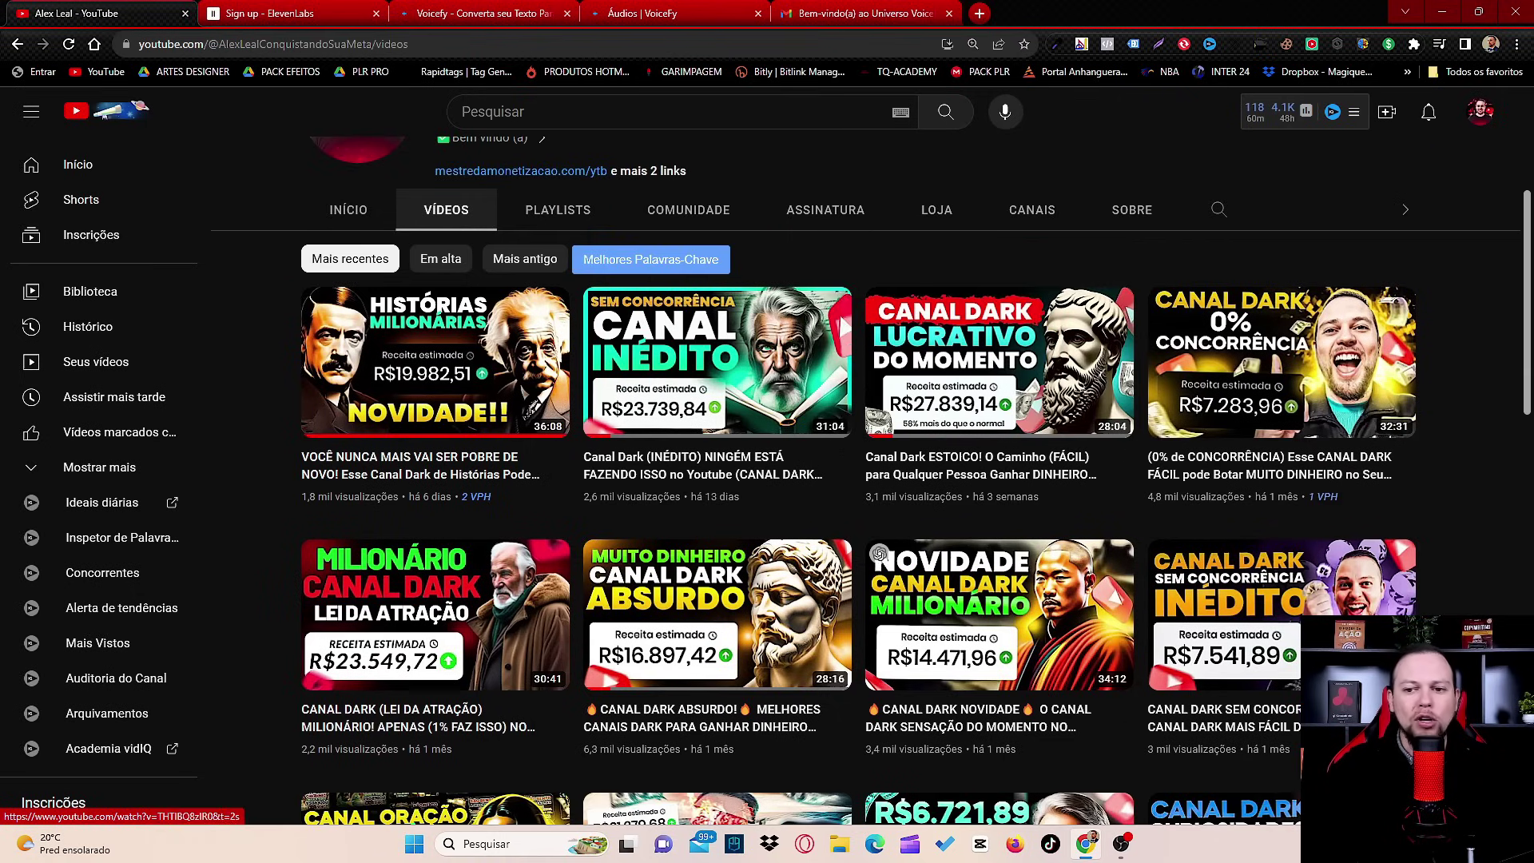
{"action": "scroll", "coordinate": [759, 399], "scroll_direction": "down", "scroll_amount": 3}
{"action": "scroll", "coordinate": [758, 400], "scroll_direction": "up", "scroll_amount": 3}
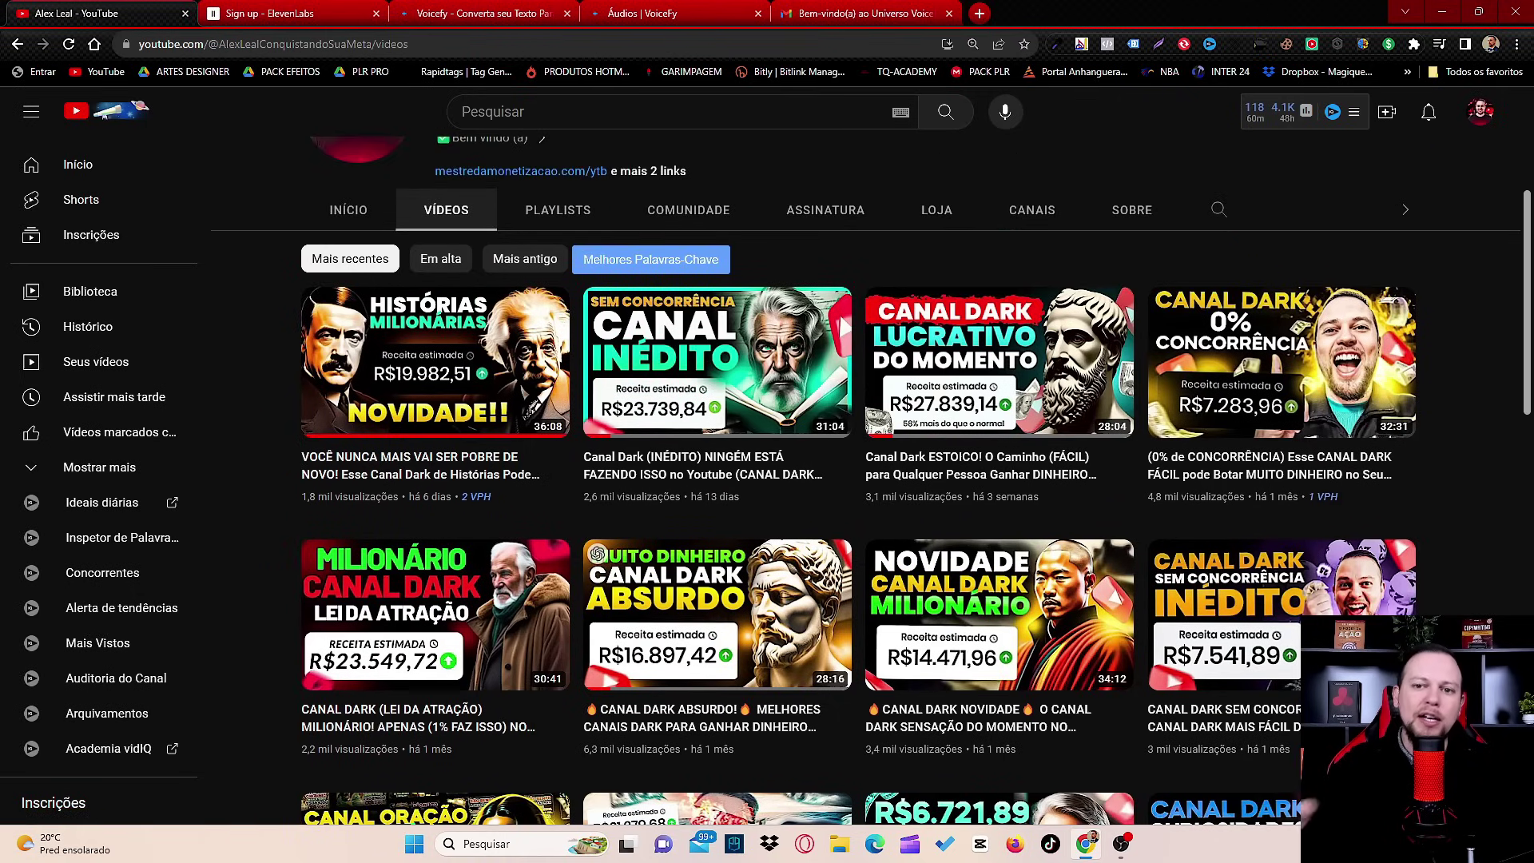
{"action": "scroll", "coordinate": [999, 607], "scroll_direction": "up", "scroll_amount": 2}
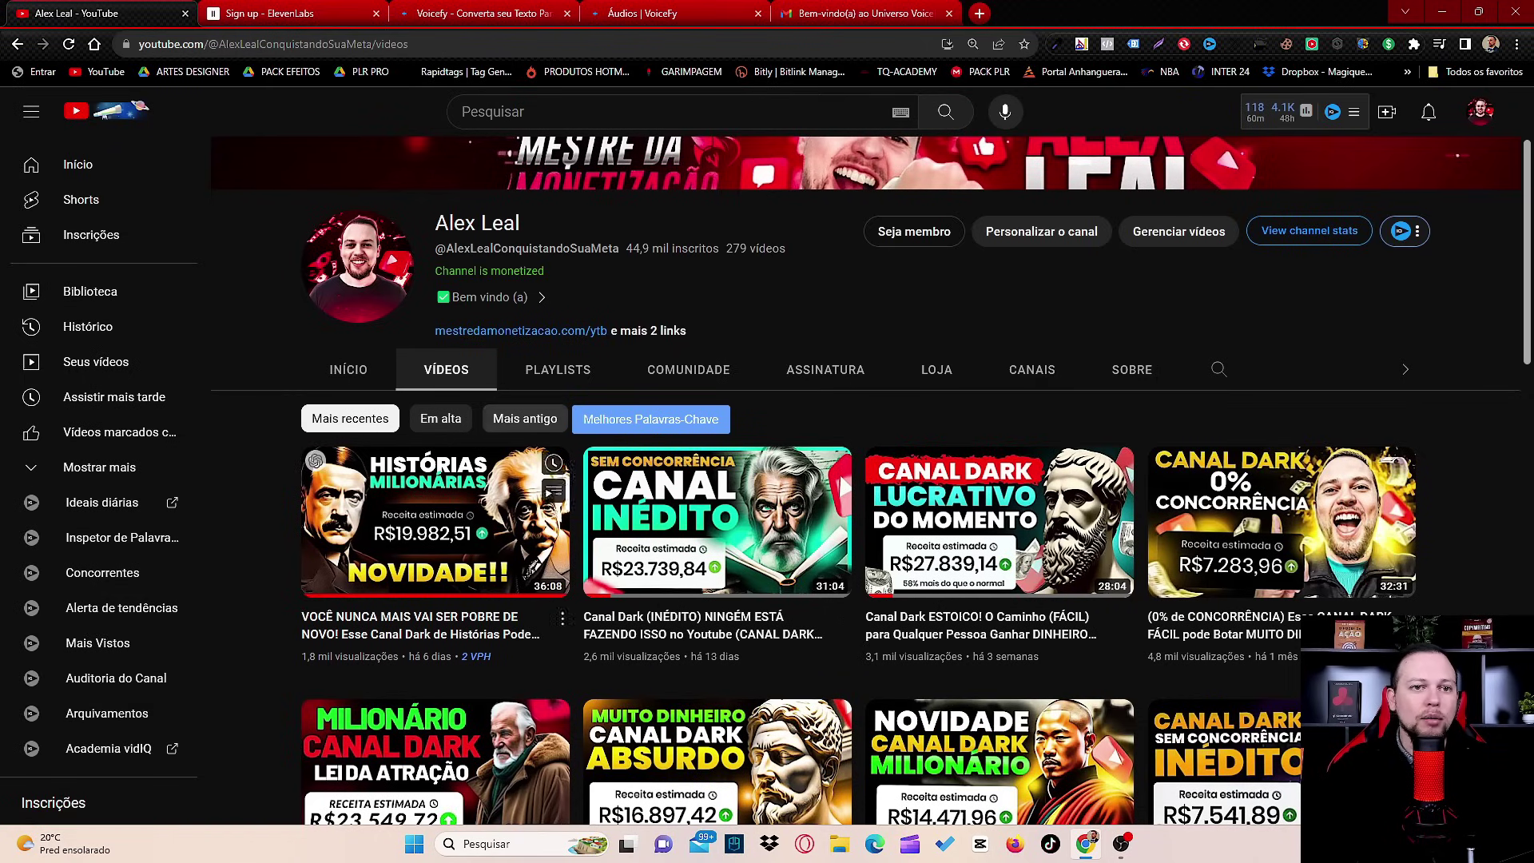
Switch to the ElevenLabs Speech Synthesis page and look through the list of premade voices.
{"action": "key", "text": "ctrl+Tab"}
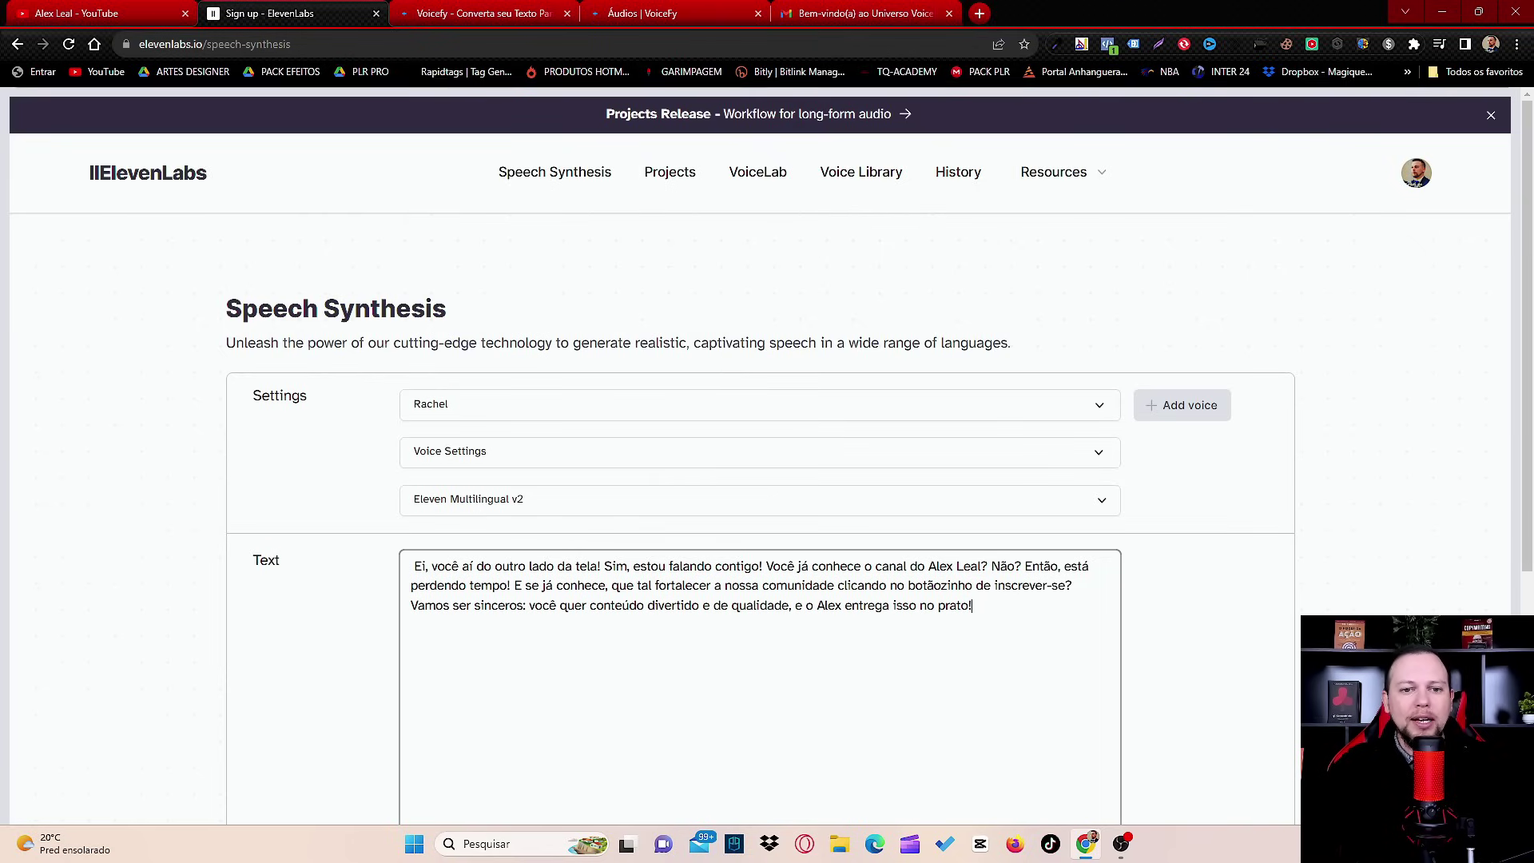
{"action": "scroll", "coordinate": [760, 456], "scroll_direction": "down", "scroll_amount": 1}
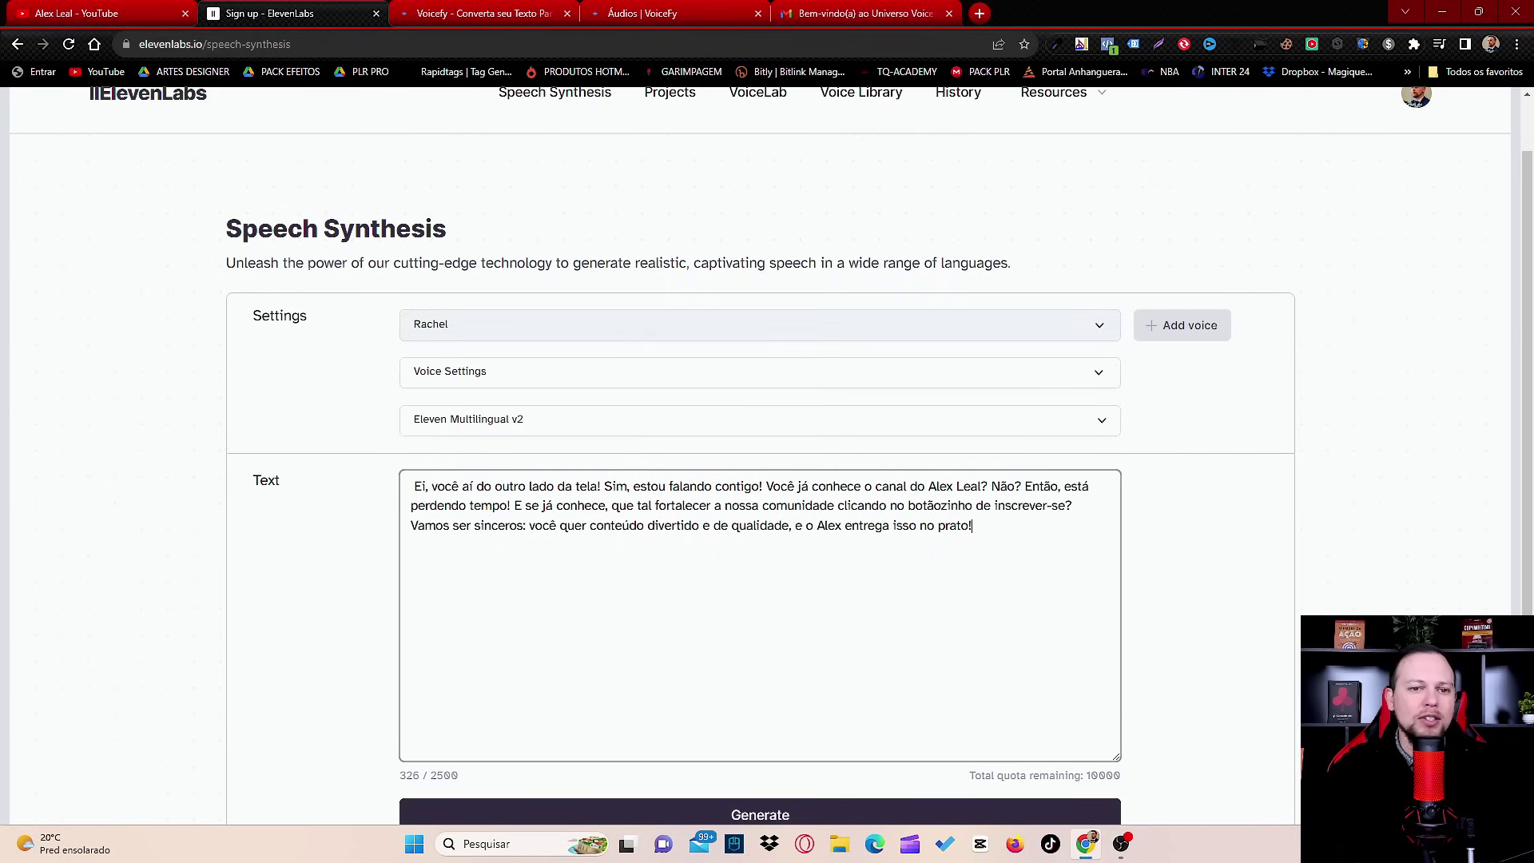
{"action": "left_click", "coordinate": [759, 324]}
{"action": "scroll", "coordinate": [759, 483], "scroll_direction": "down", "scroll_amount": 2}
{"action": "scroll", "coordinate": [759, 484], "scroll_direction": "down", "scroll_amount": 8}
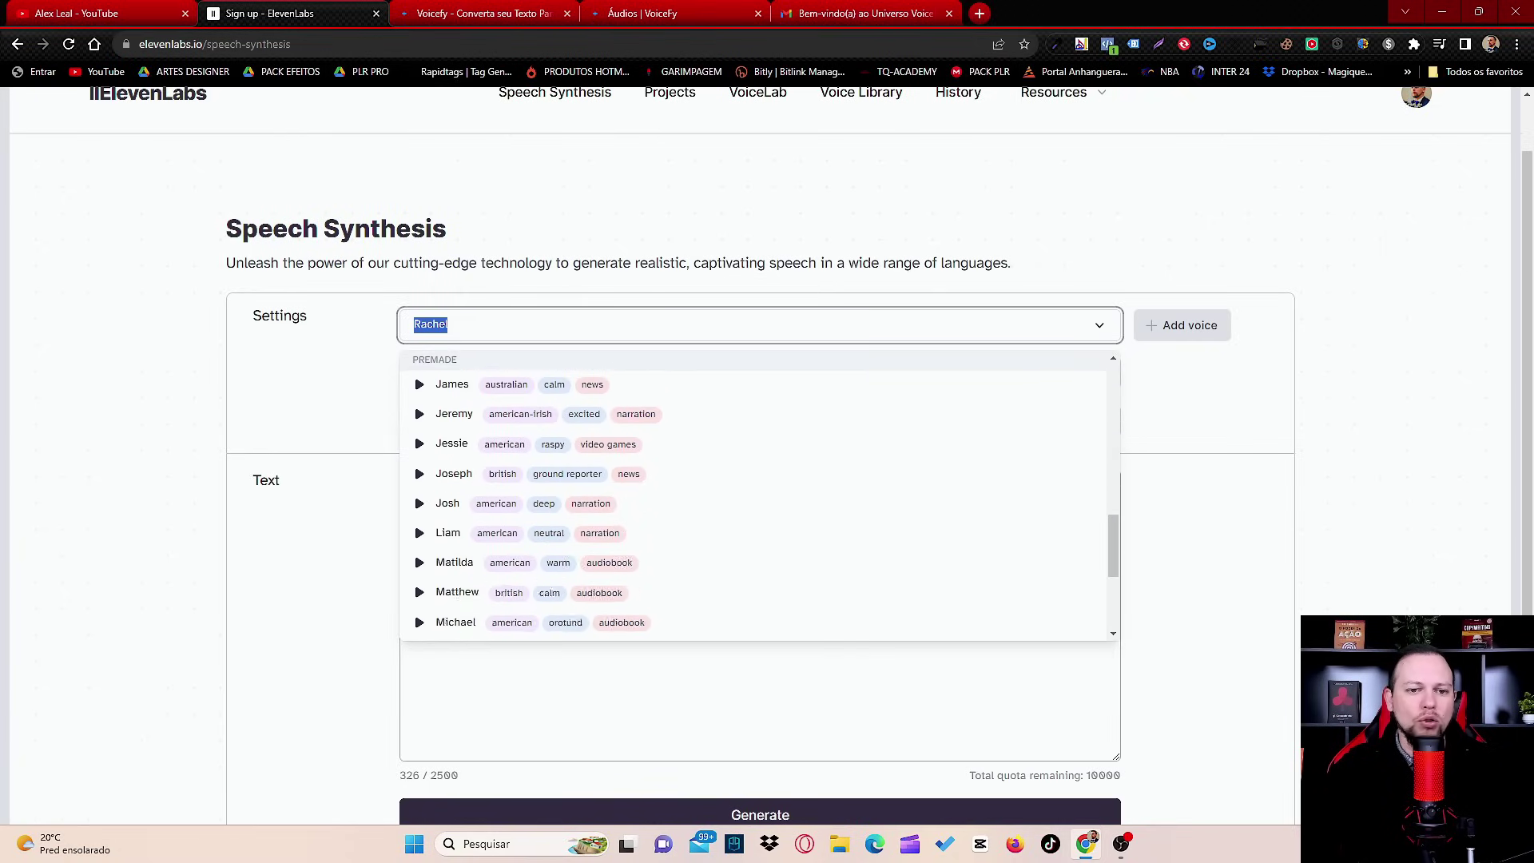
{"action": "scroll", "coordinate": [758, 484], "scroll_direction": "down", "scroll_amount": 5}
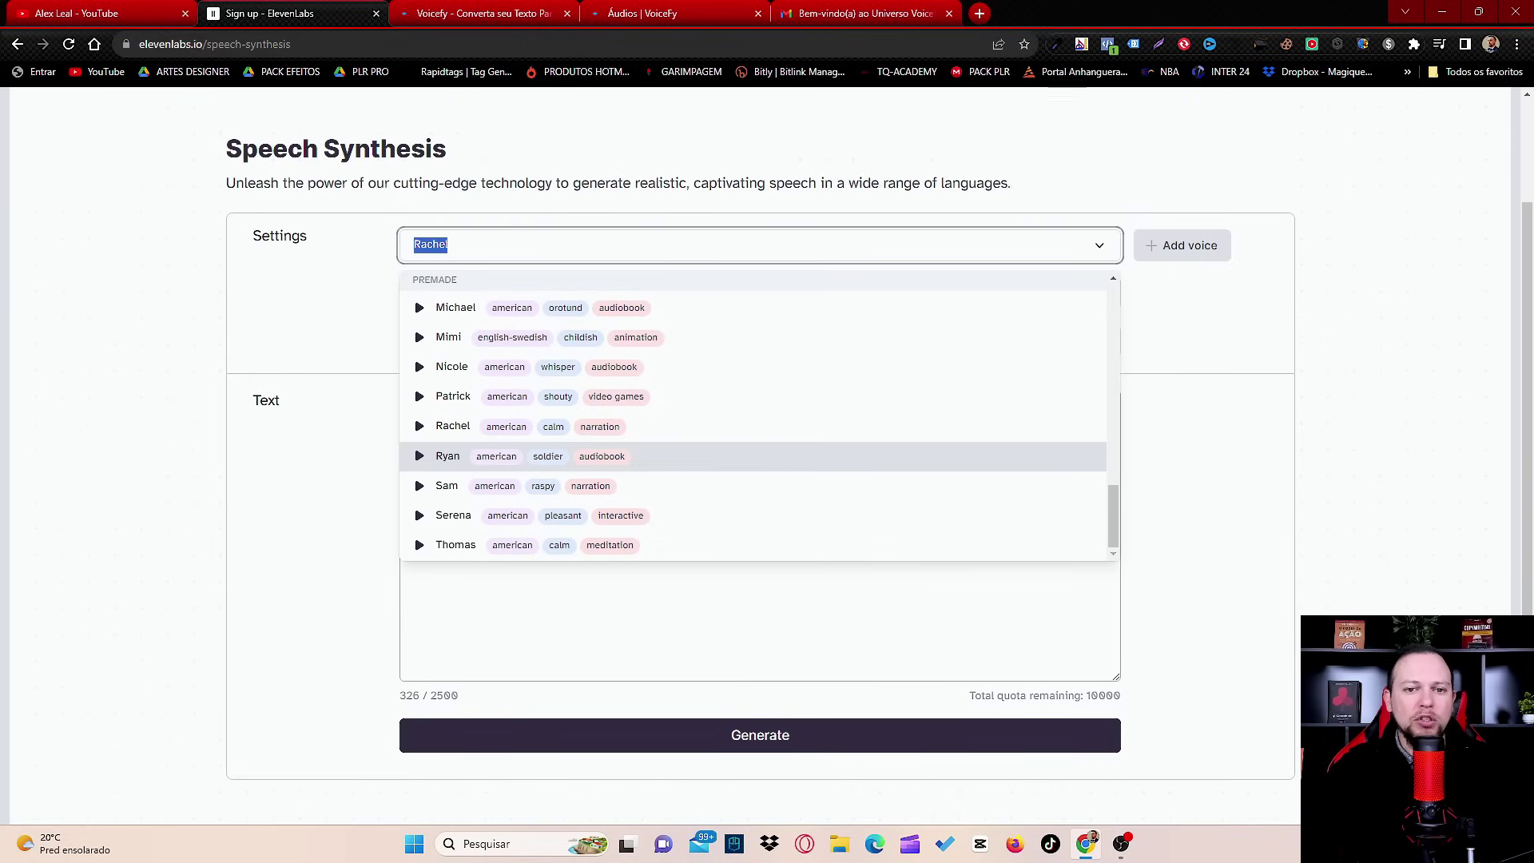
{"action": "scroll", "coordinate": [759, 511], "scroll_direction": "up", "scroll_amount": 15}
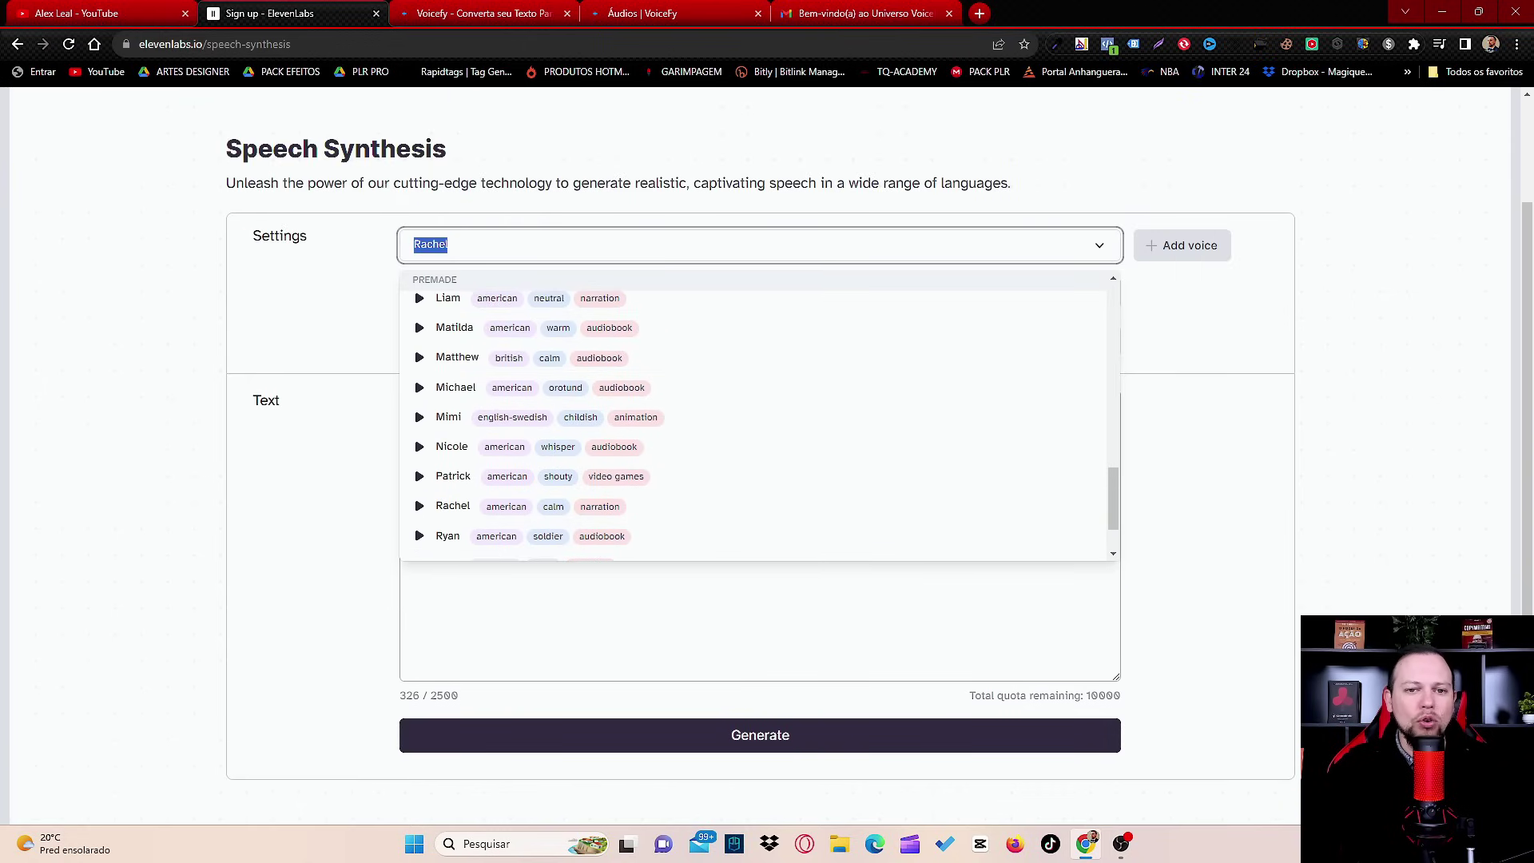
{"action": "key", "text": "Escape"}
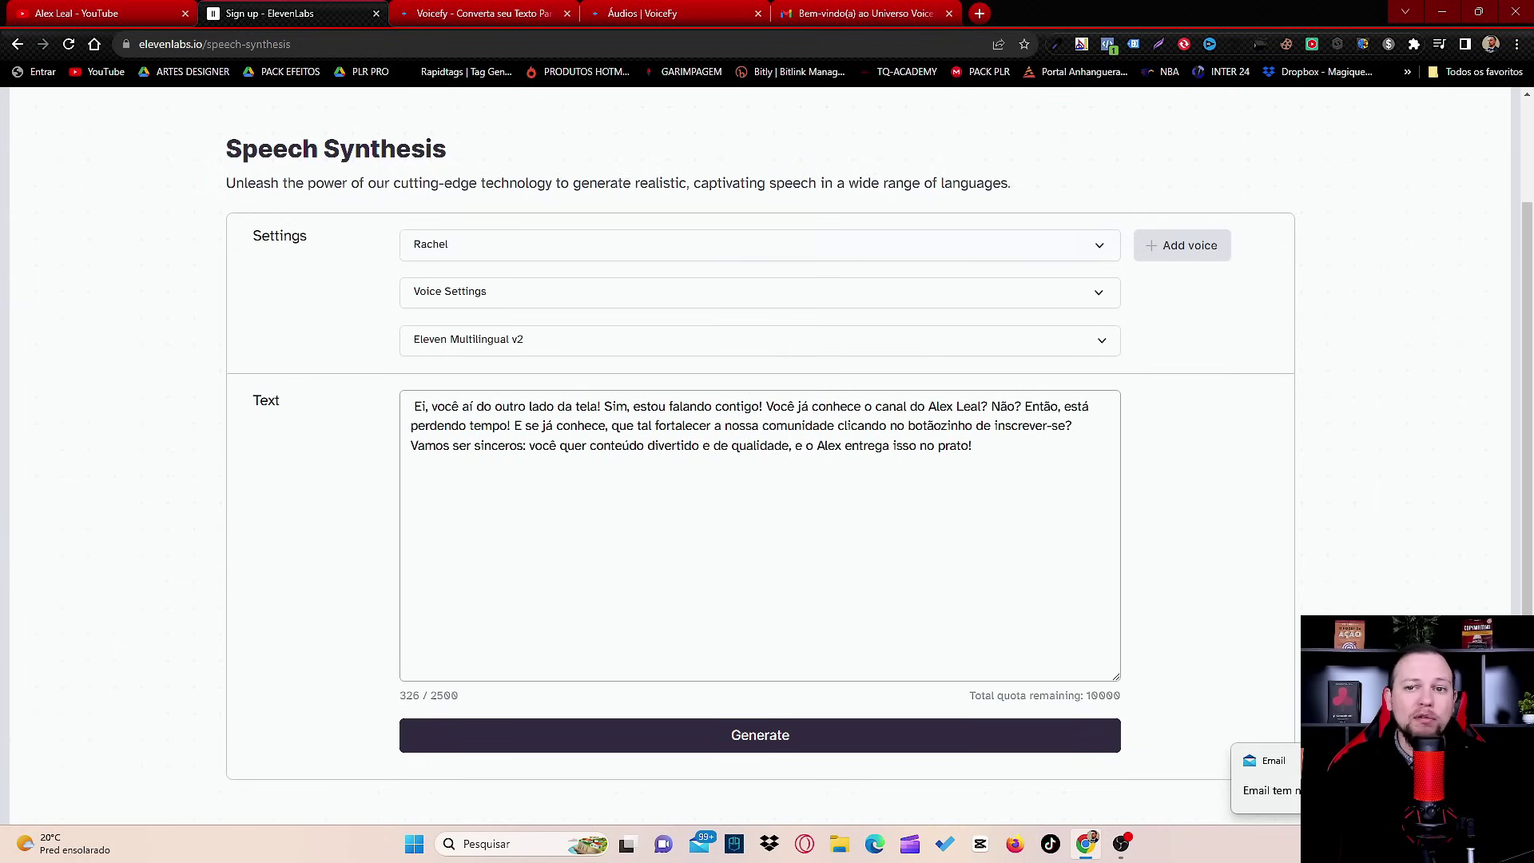
Choose the premade voice Adam for the speech synthesis and play its voice preview.
{"action": "left_click", "coordinate": [430, 245]}
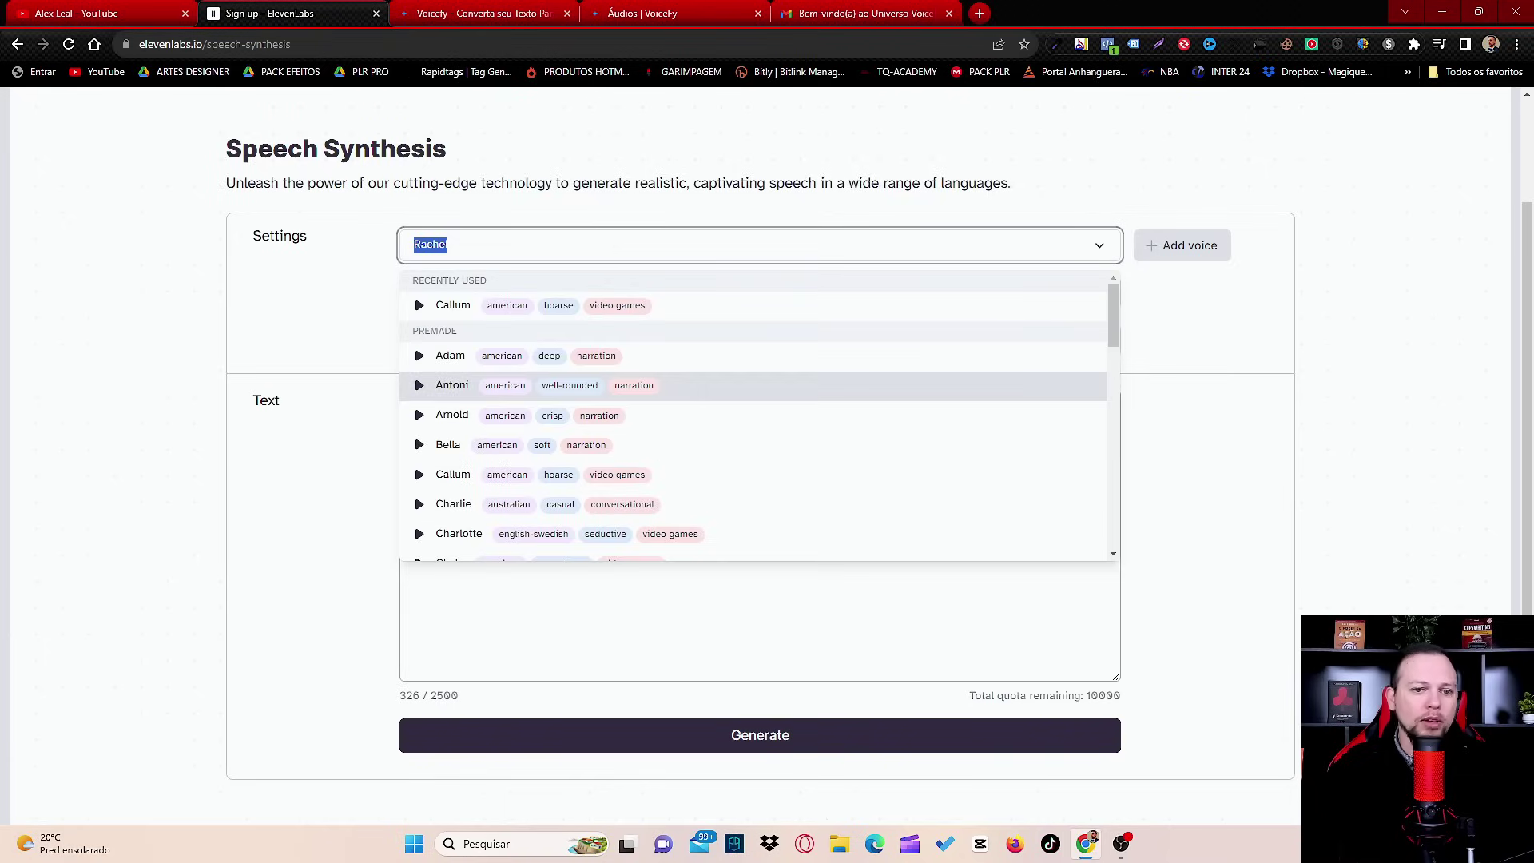
{"action": "key", "text": "Return"}
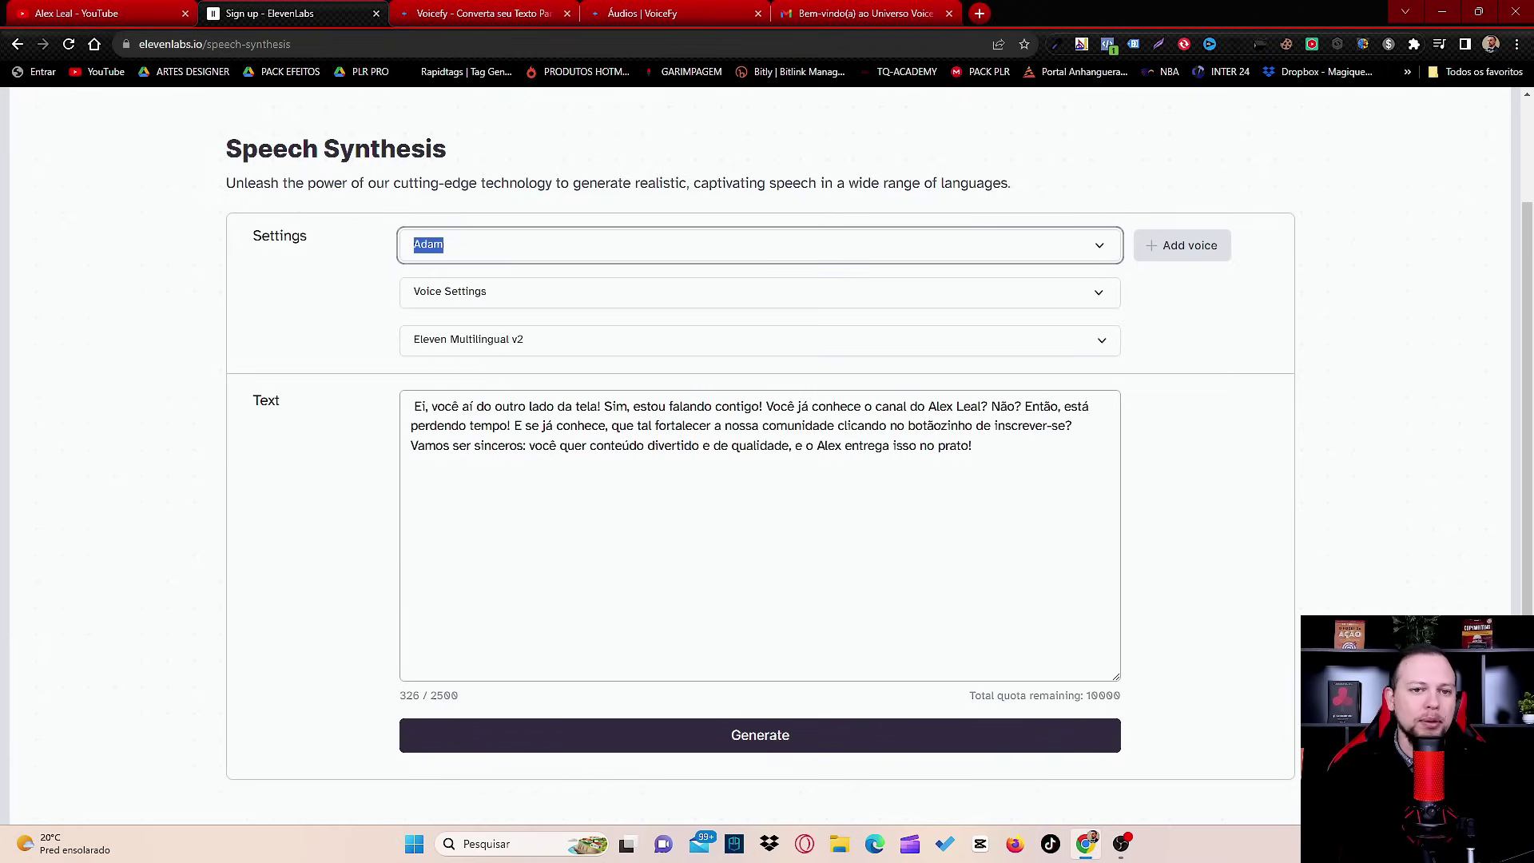
{"action": "key", "text": "Down"}
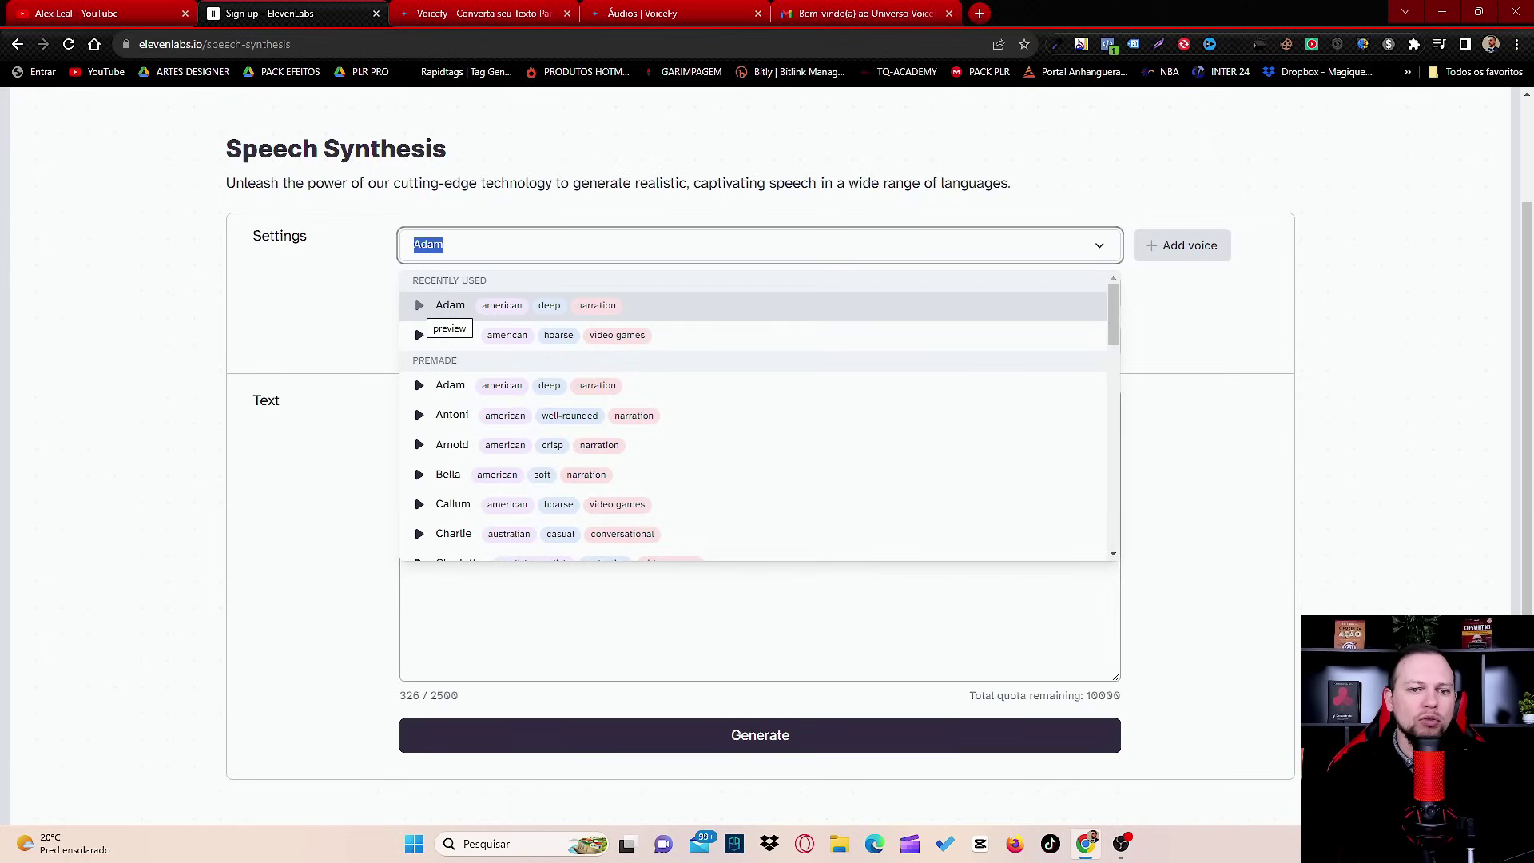
{"action": "left_click", "coordinate": [418, 305]}
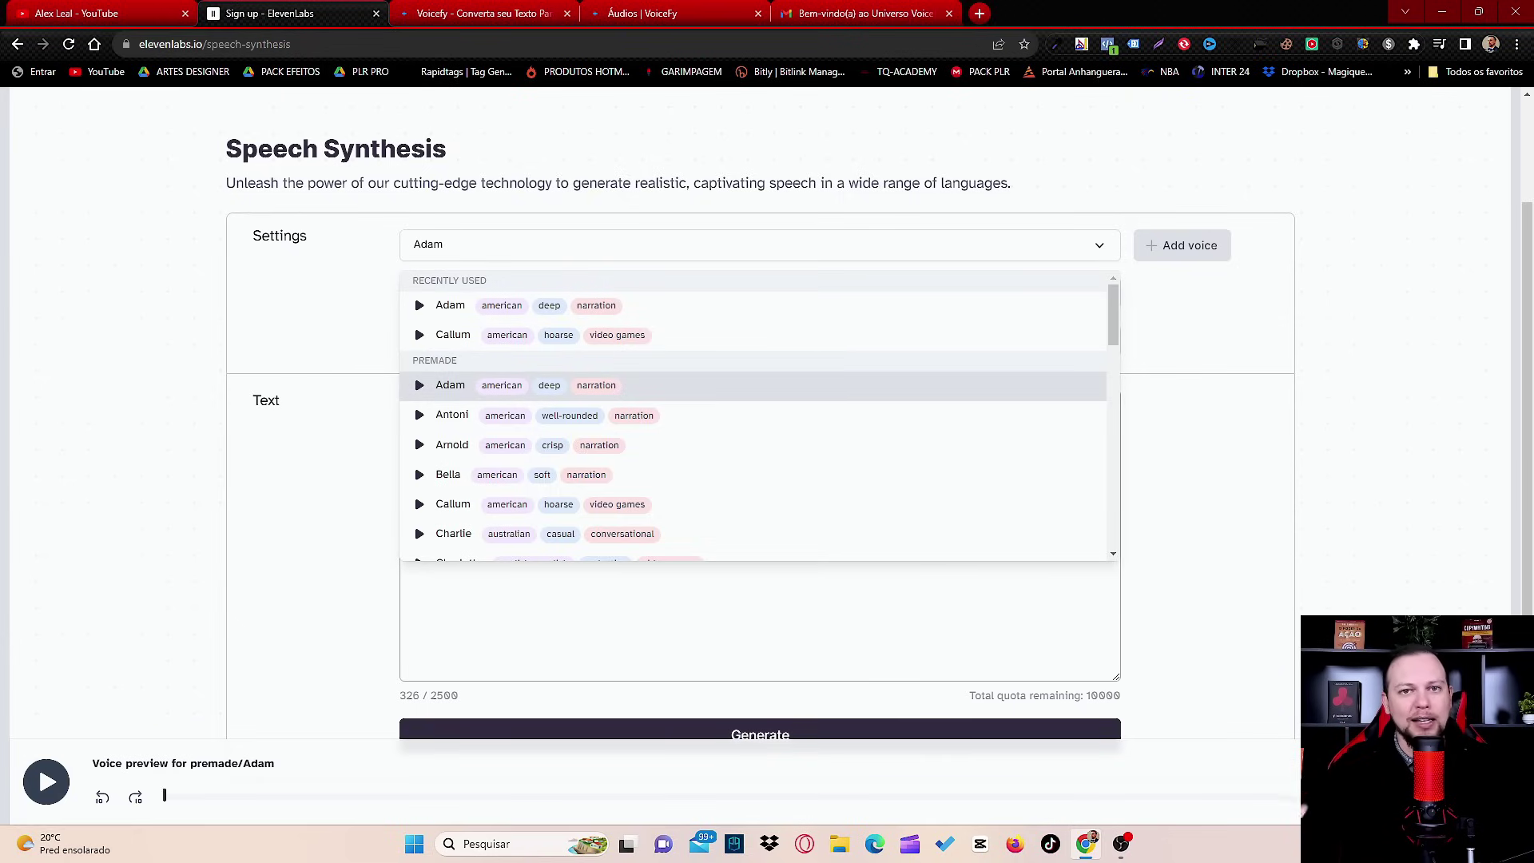
{"action": "scroll", "coordinate": [759, 415], "scroll_direction": "down", "scroll_amount": 1}
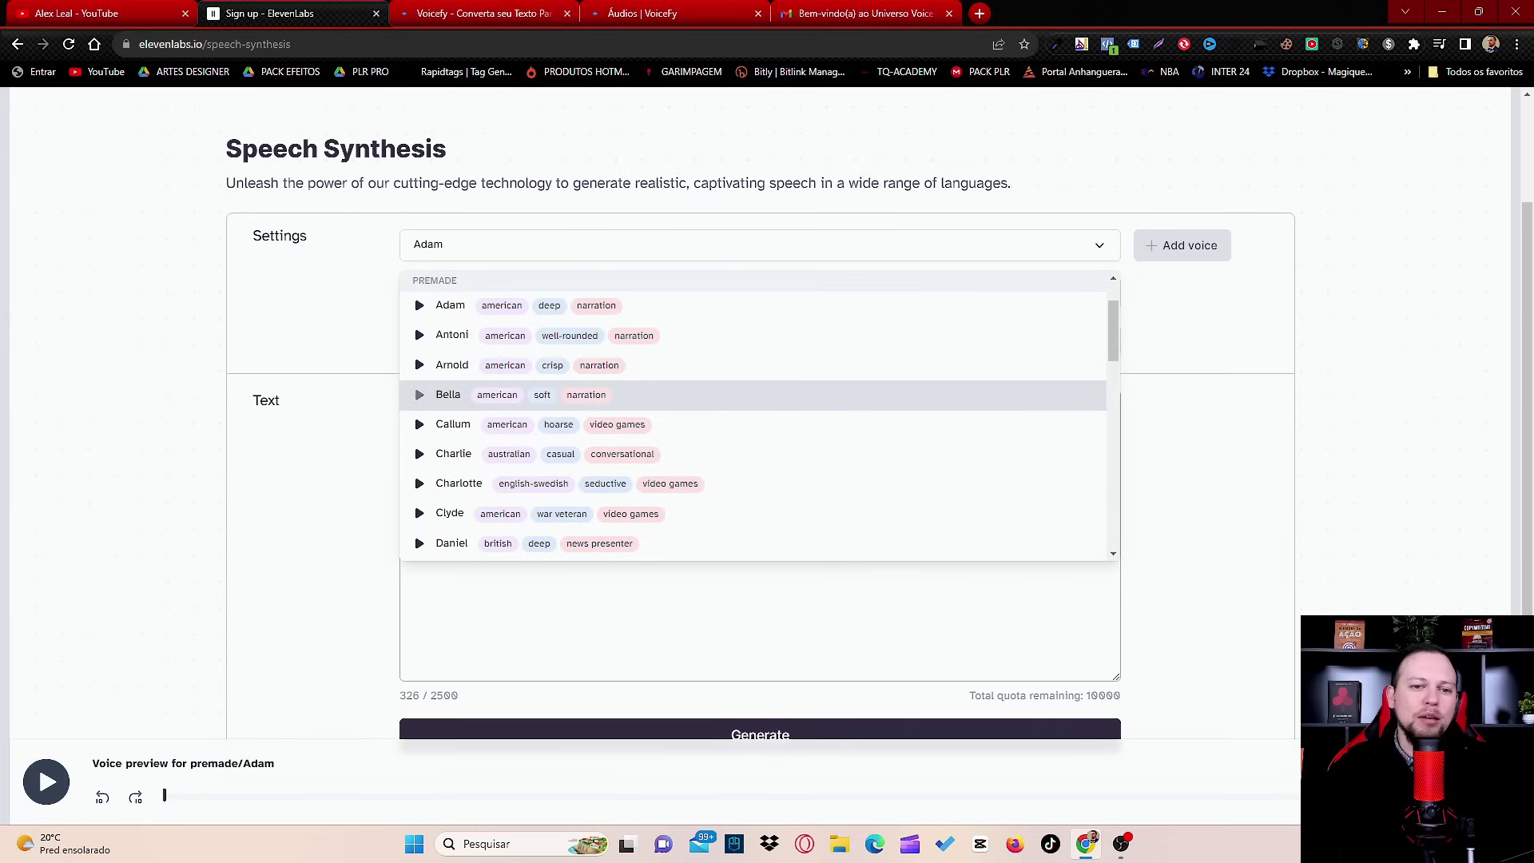
{"action": "key", "text": "Escape"}
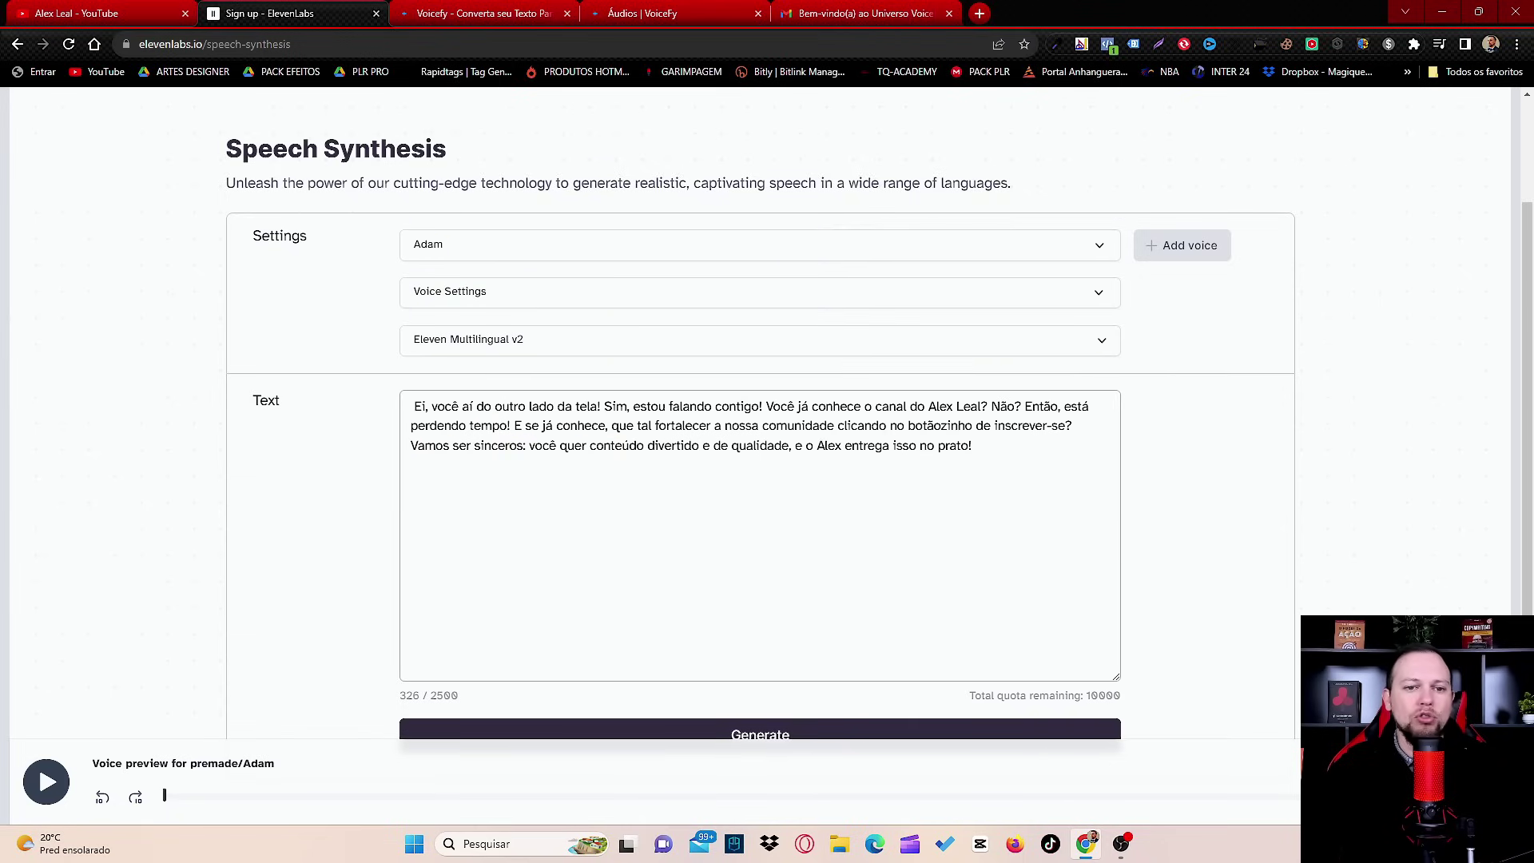
Generate the speech audio from the Portuguese text with the Adam voice and the Eleven Multilingual v2 model.
{"action": "scroll", "coordinate": [760, 420], "scroll_direction": "down", "scroll_amount": 1}
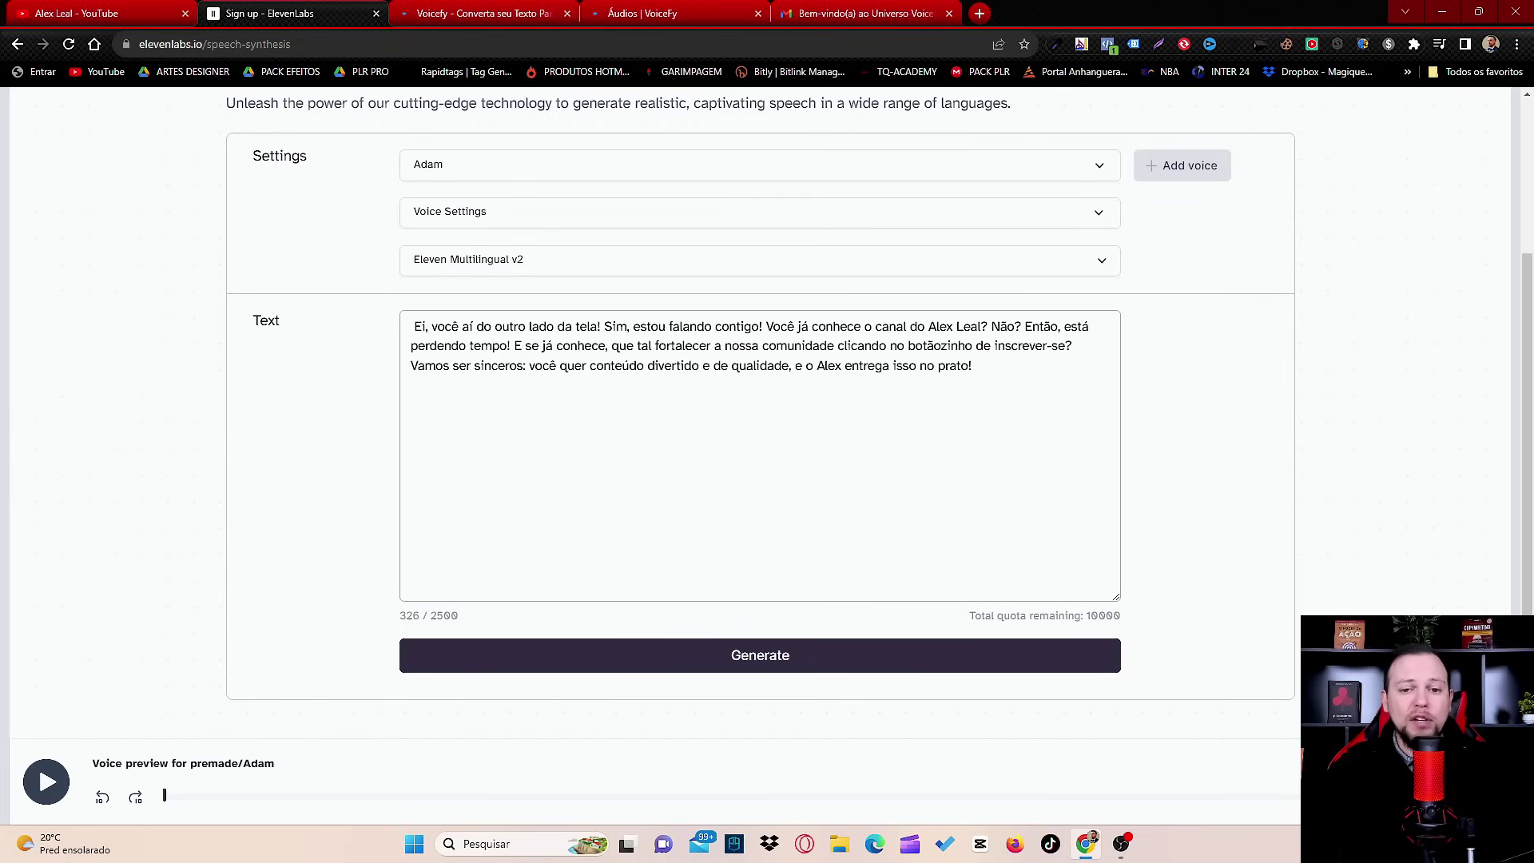
{"action": "left_click", "coordinate": [760, 655]}
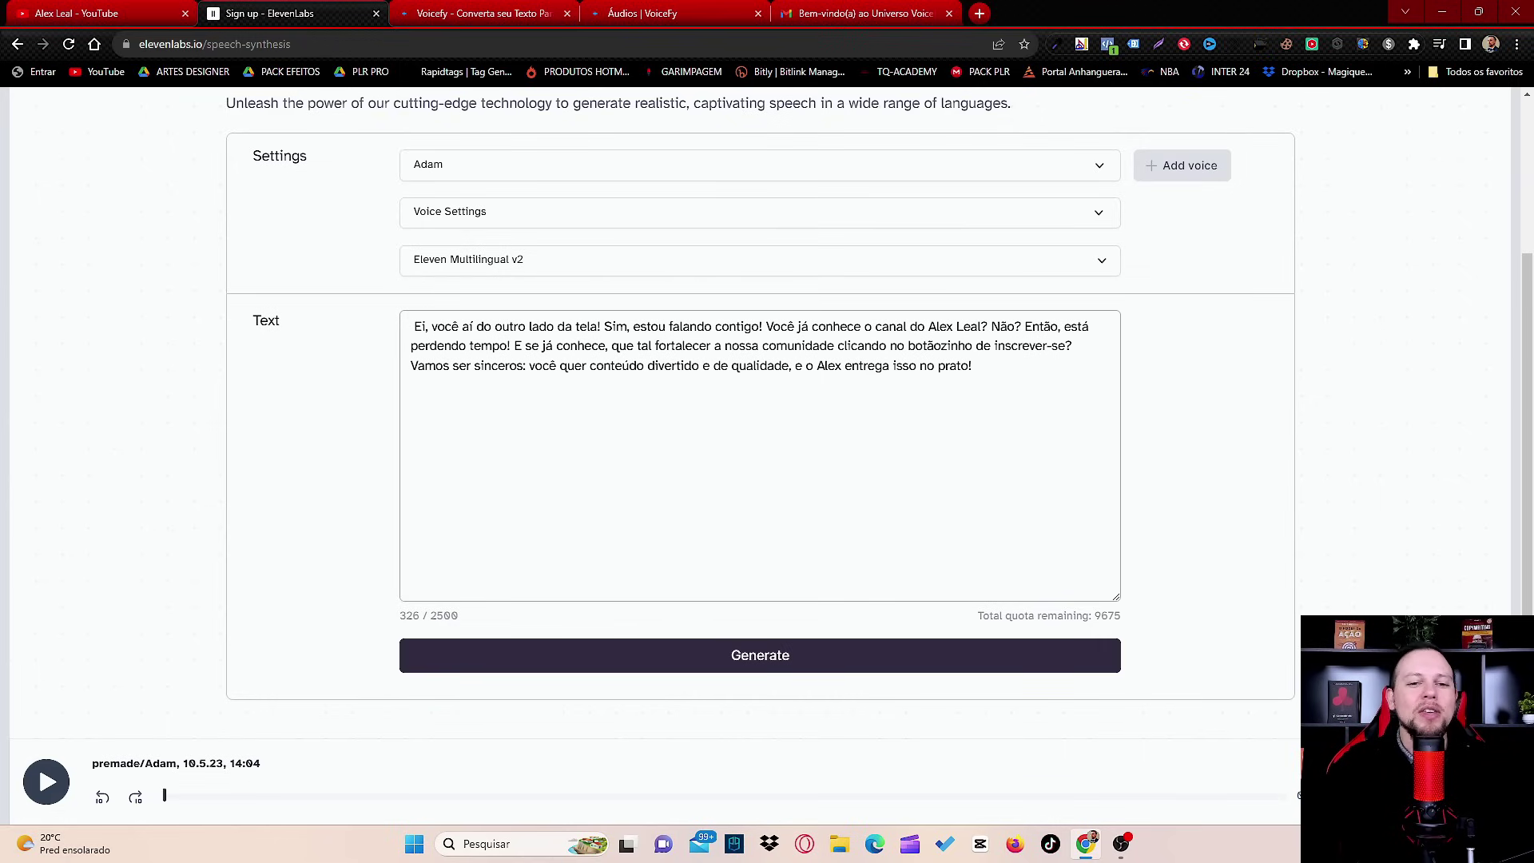
{"action": "scroll", "coordinate": [760, 415], "scroll_direction": "up", "scroll_amount": 1}
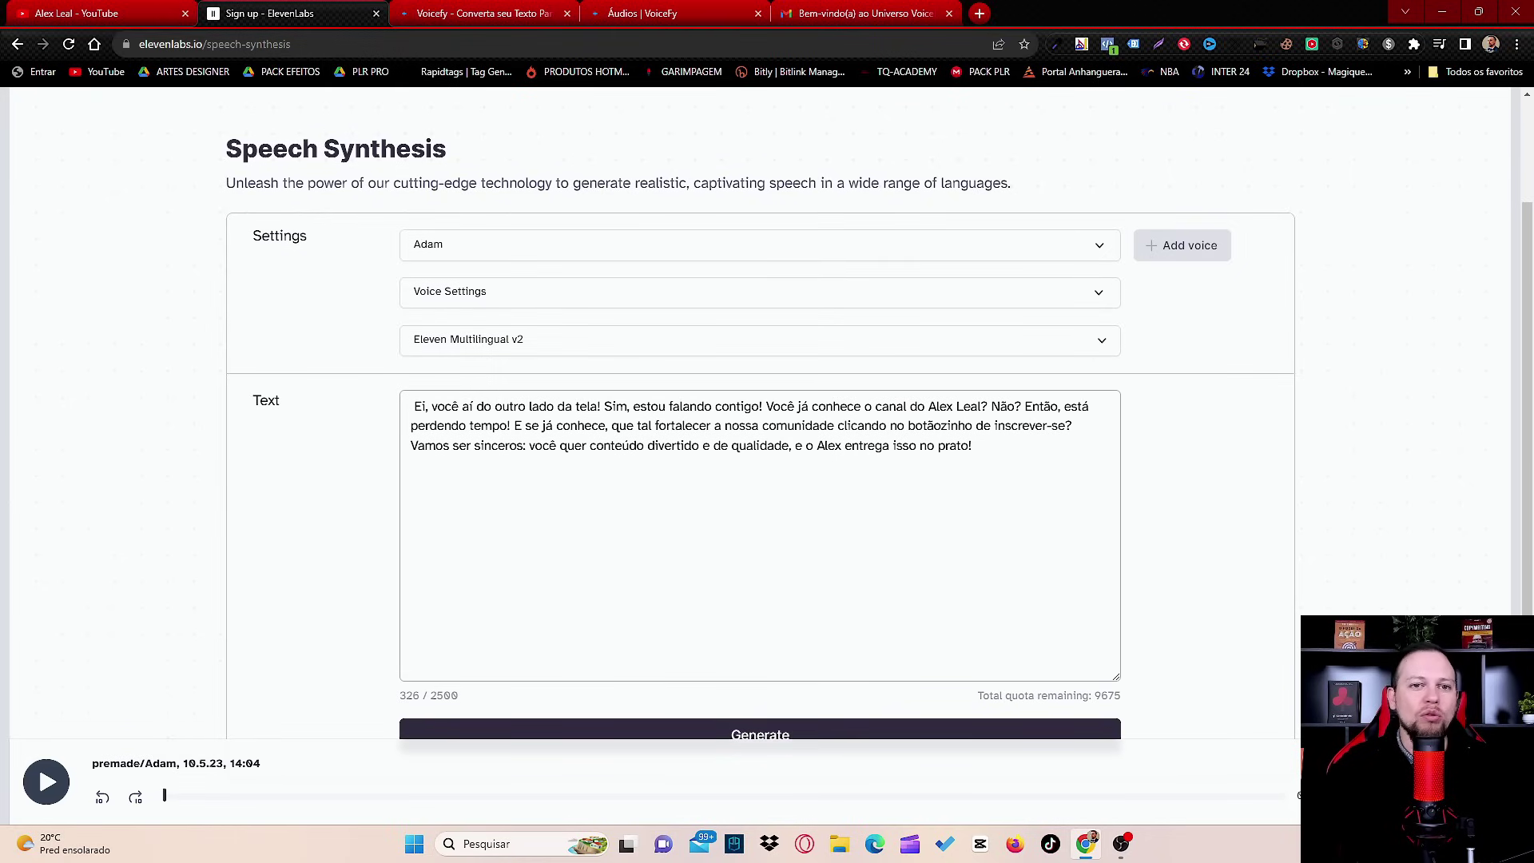
Switch to the VoiceFy home page and briefly play its introduction video, pausing it after a moment.
{"action": "key", "text": "ctrl+Tab"}
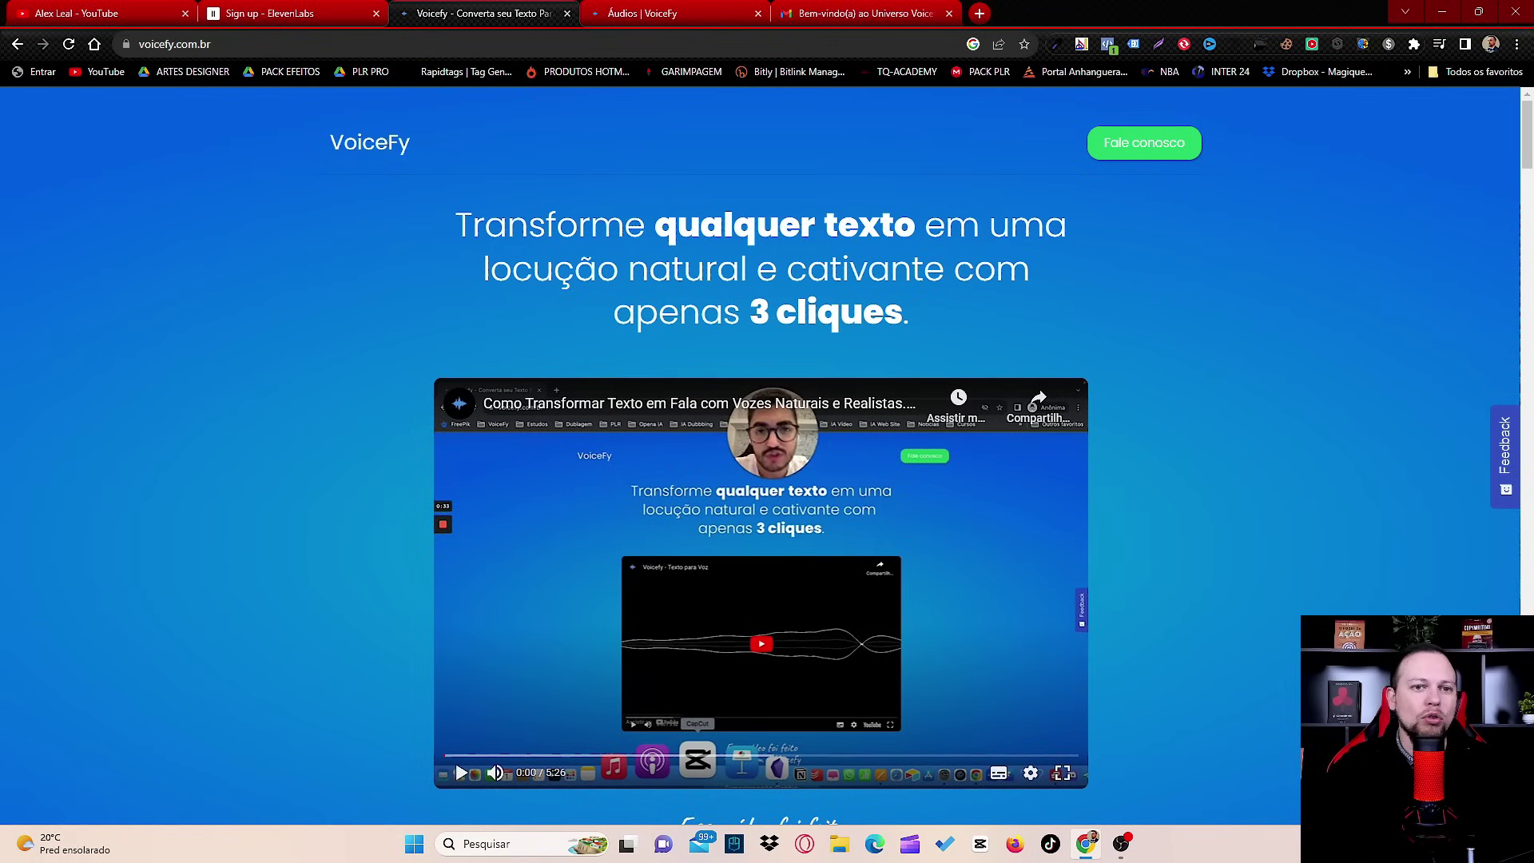
{"action": "scroll", "coordinate": [767, 456], "scroll_direction": "down", "scroll_amount": 2}
{"action": "scroll", "coordinate": [767, 455], "scroll_direction": "up", "scroll_amount": 2}
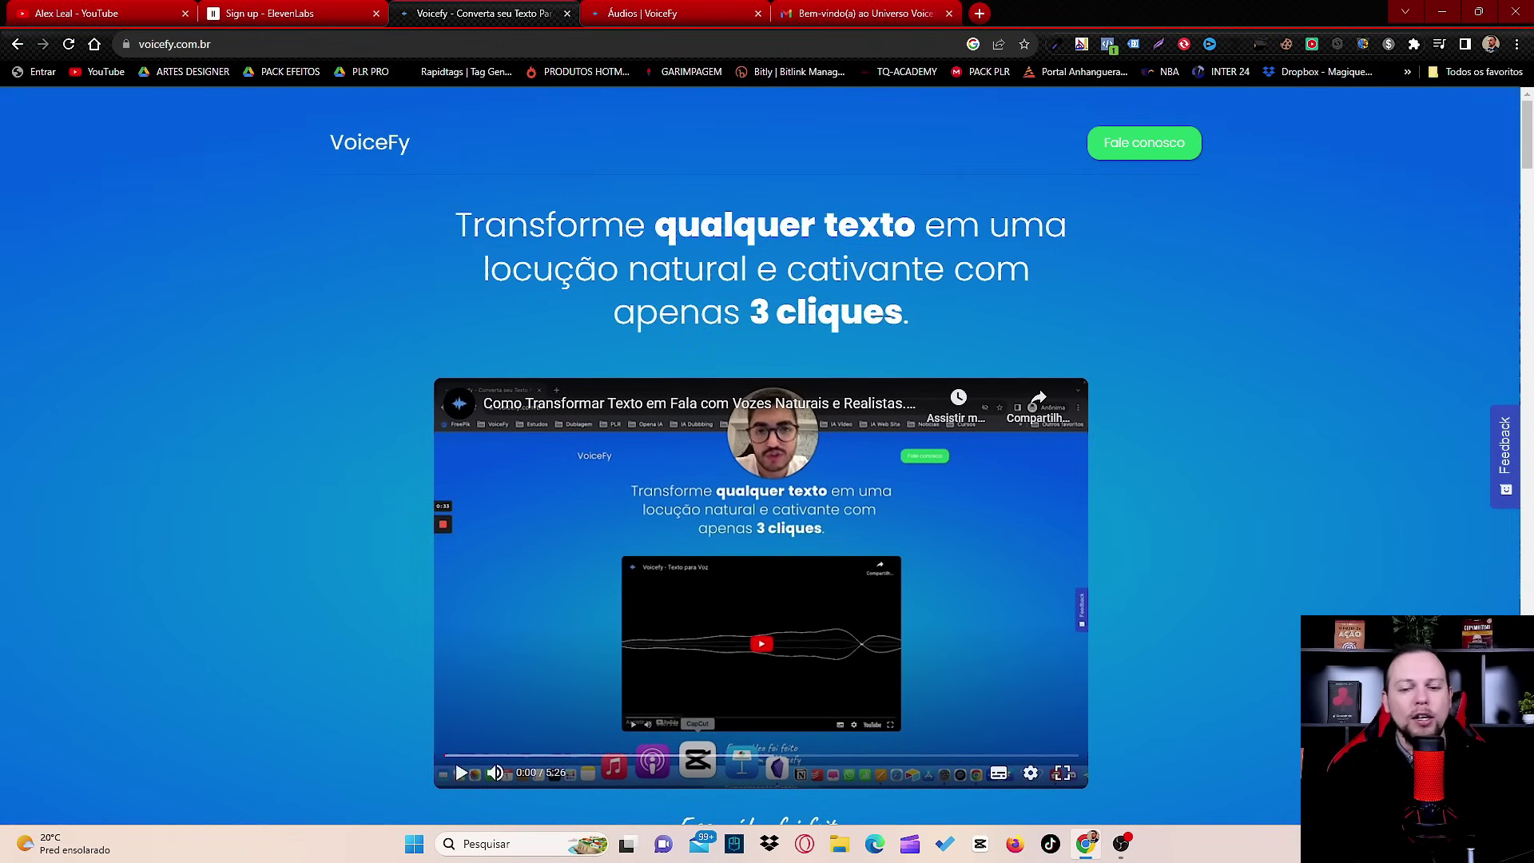
{"action": "scroll", "coordinate": [767, 455], "scroll_direction": "down", "scroll_amount": 2}
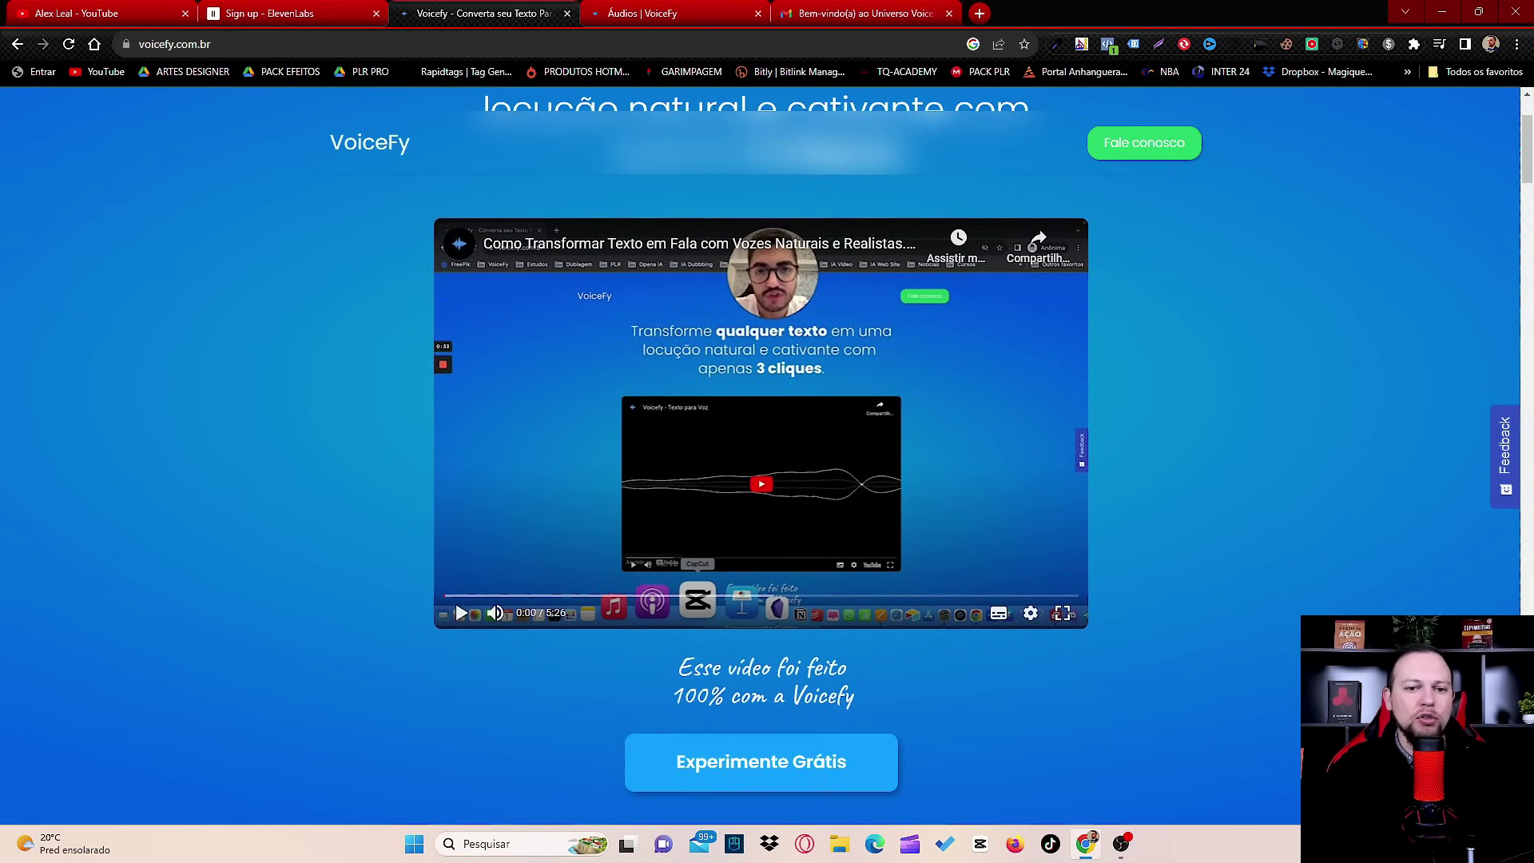
{"action": "left_click", "coordinate": [462, 613]}
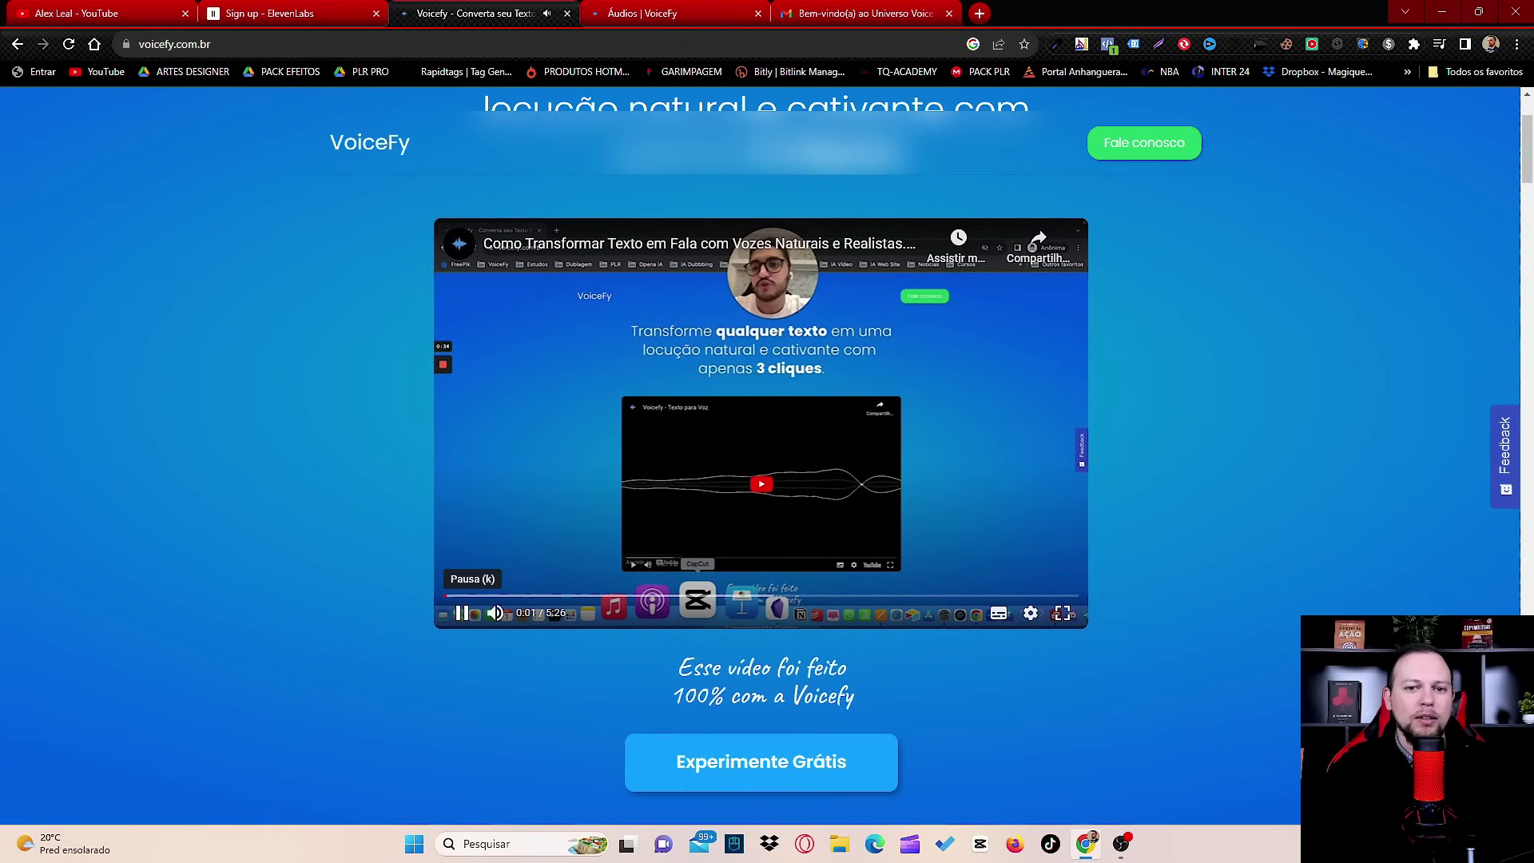
{"action": "left_click", "coordinate": [462, 613]}
{"action": "scroll", "coordinate": [760, 463], "scroll_direction": "up", "scroll_amount": 1}
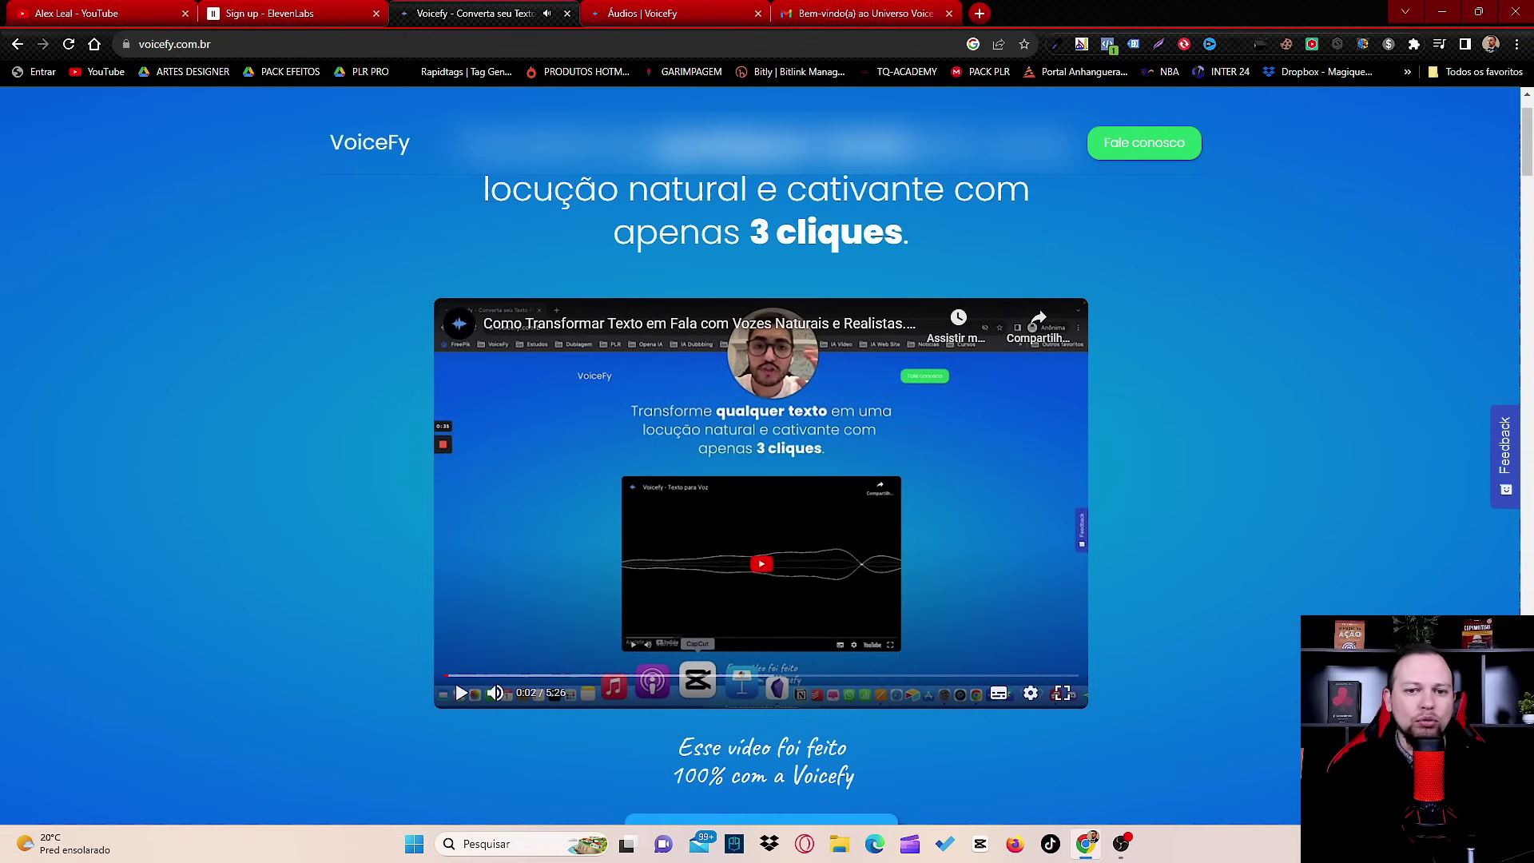
{"action": "scroll", "coordinate": [760, 463], "scroll_direction": "up", "scroll_amount": 1}
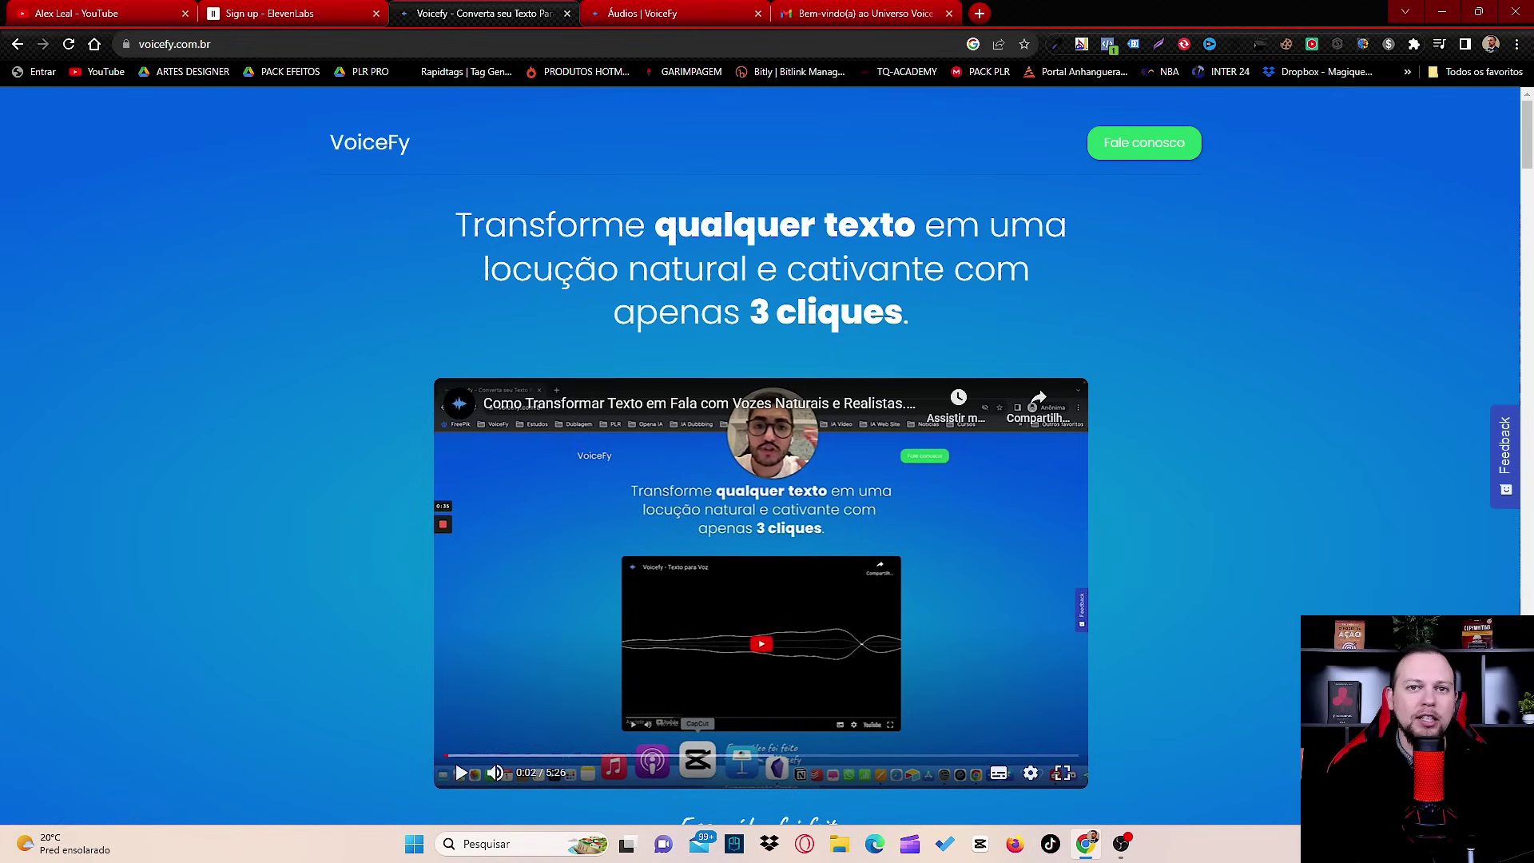
Listen to the first two voice samples, the male voices, in the "nossas vozes" section of the home page.
{"action": "scroll", "coordinate": [761, 455], "scroll_direction": "down", "scroll_amount": 2}
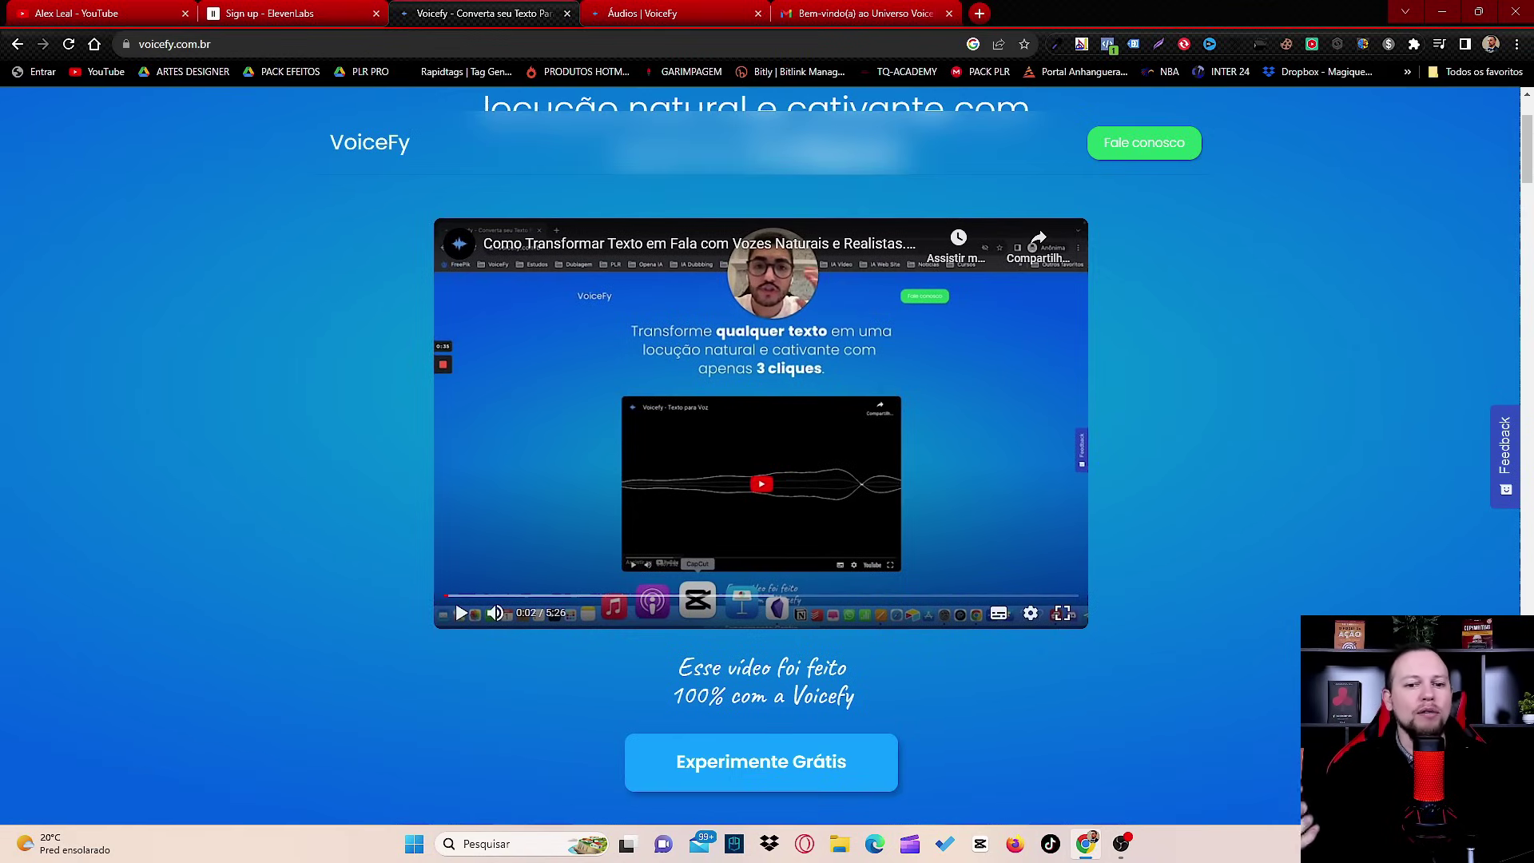
{"action": "scroll", "coordinate": [761, 455], "scroll_direction": "down", "scroll_amount": 4}
{"action": "scroll", "coordinate": [760, 455], "scroll_direction": "down", "scroll_amount": 6}
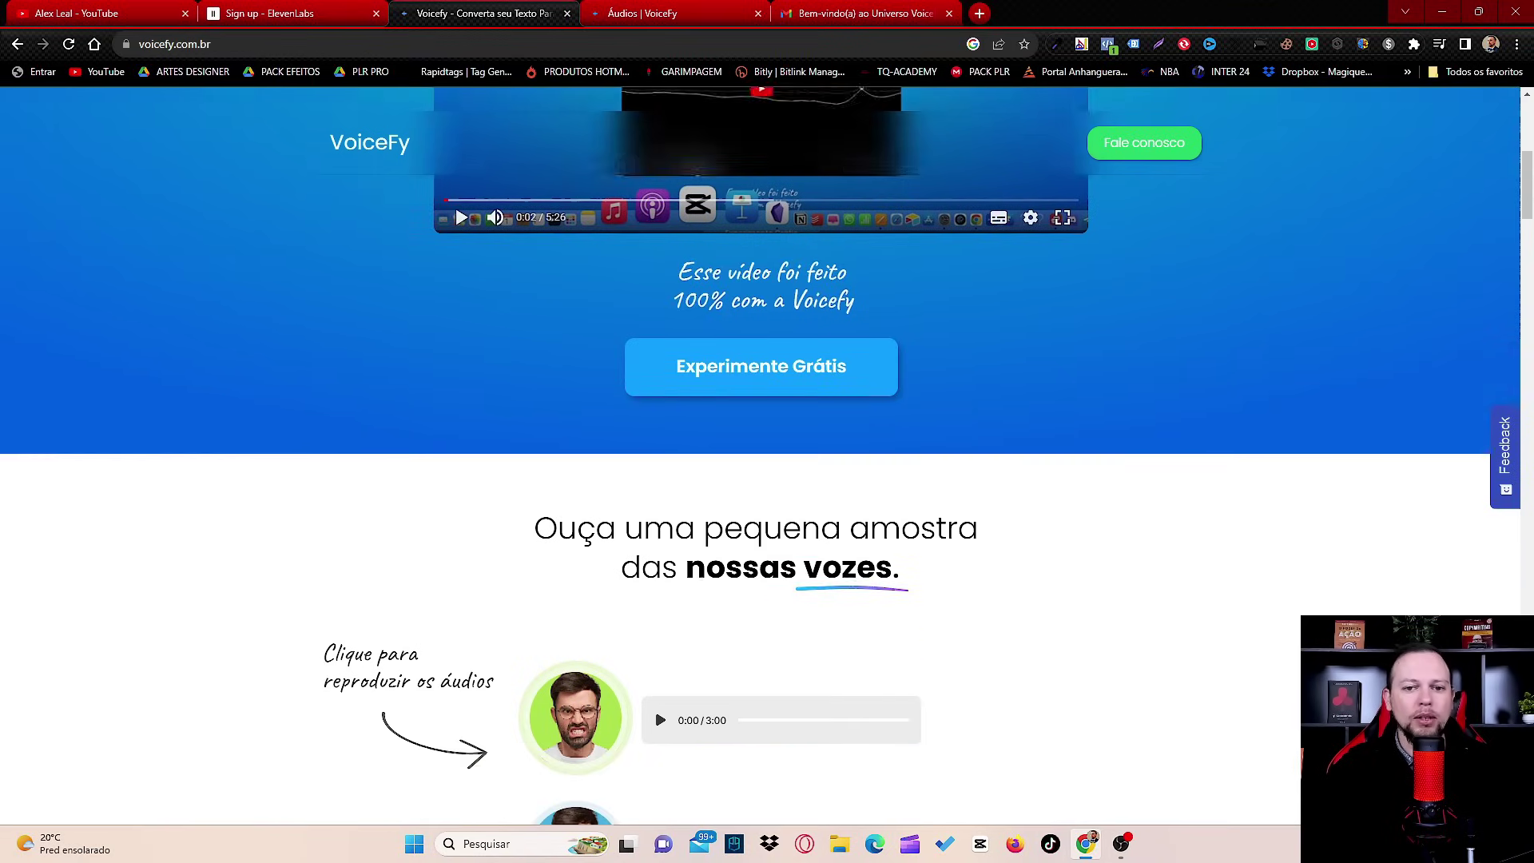
{"action": "scroll", "coordinate": [760, 456], "scroll_direction": "up", "scroll_amount": 3}
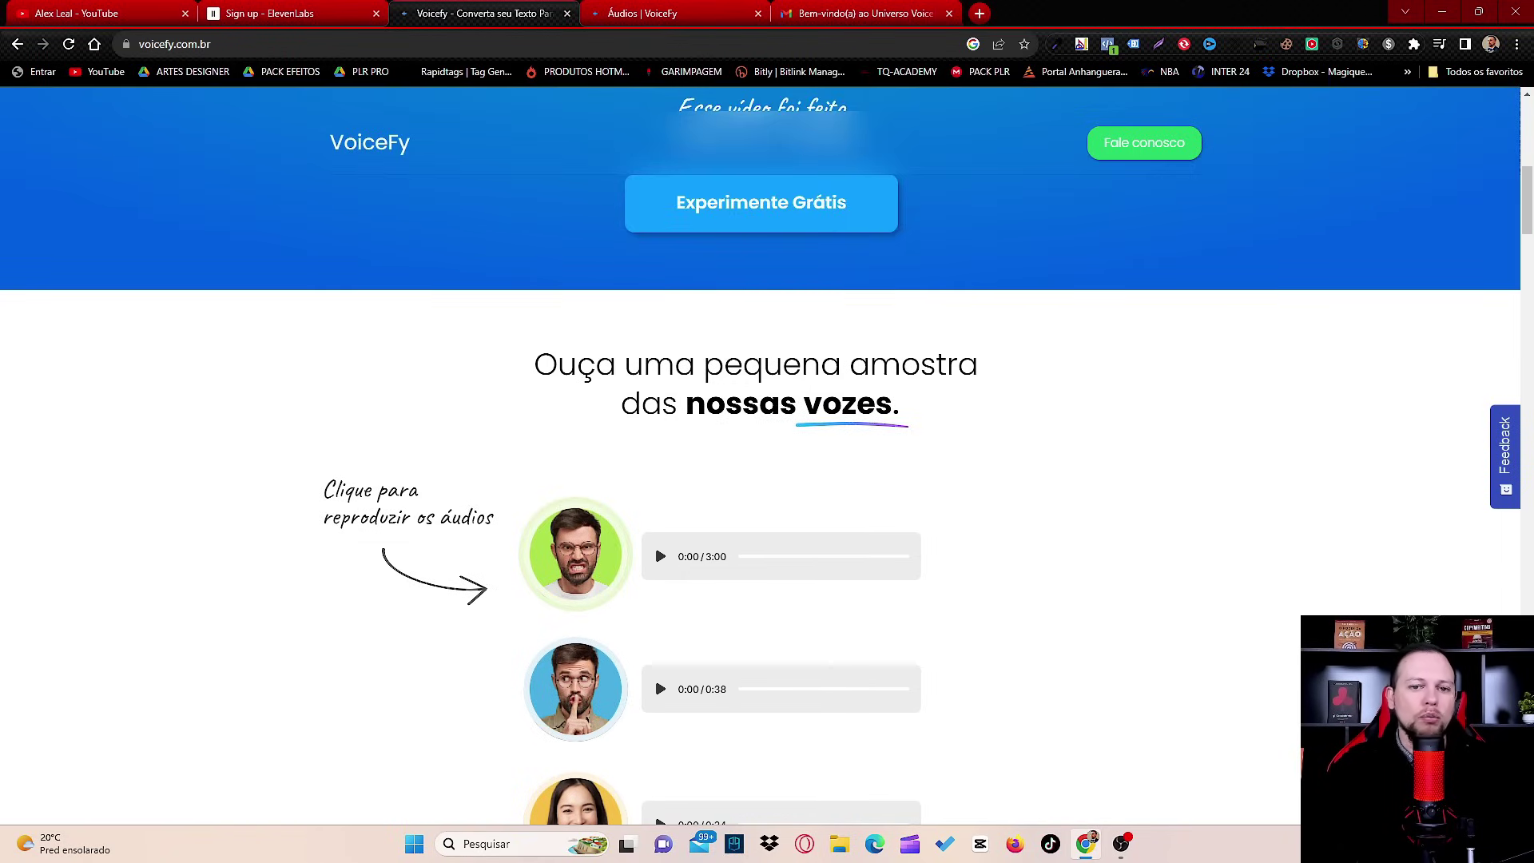
{"action": "scroll", "coordinate": [761, 456], "scroll_direction": "down", "scroll_amount": 3}
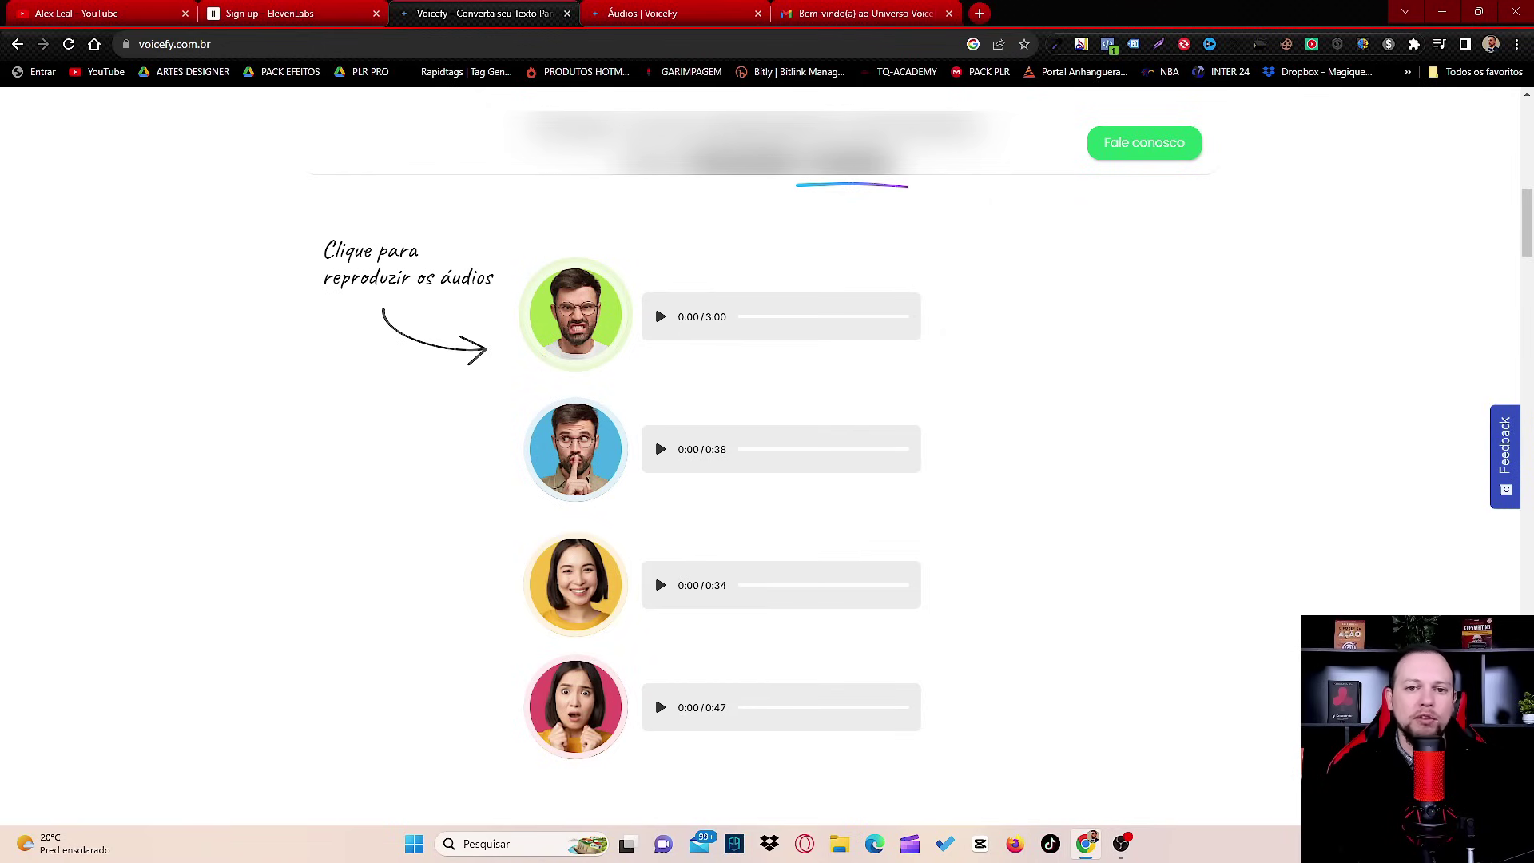
{"action": "left_click", "coordinate": [660, 317]}
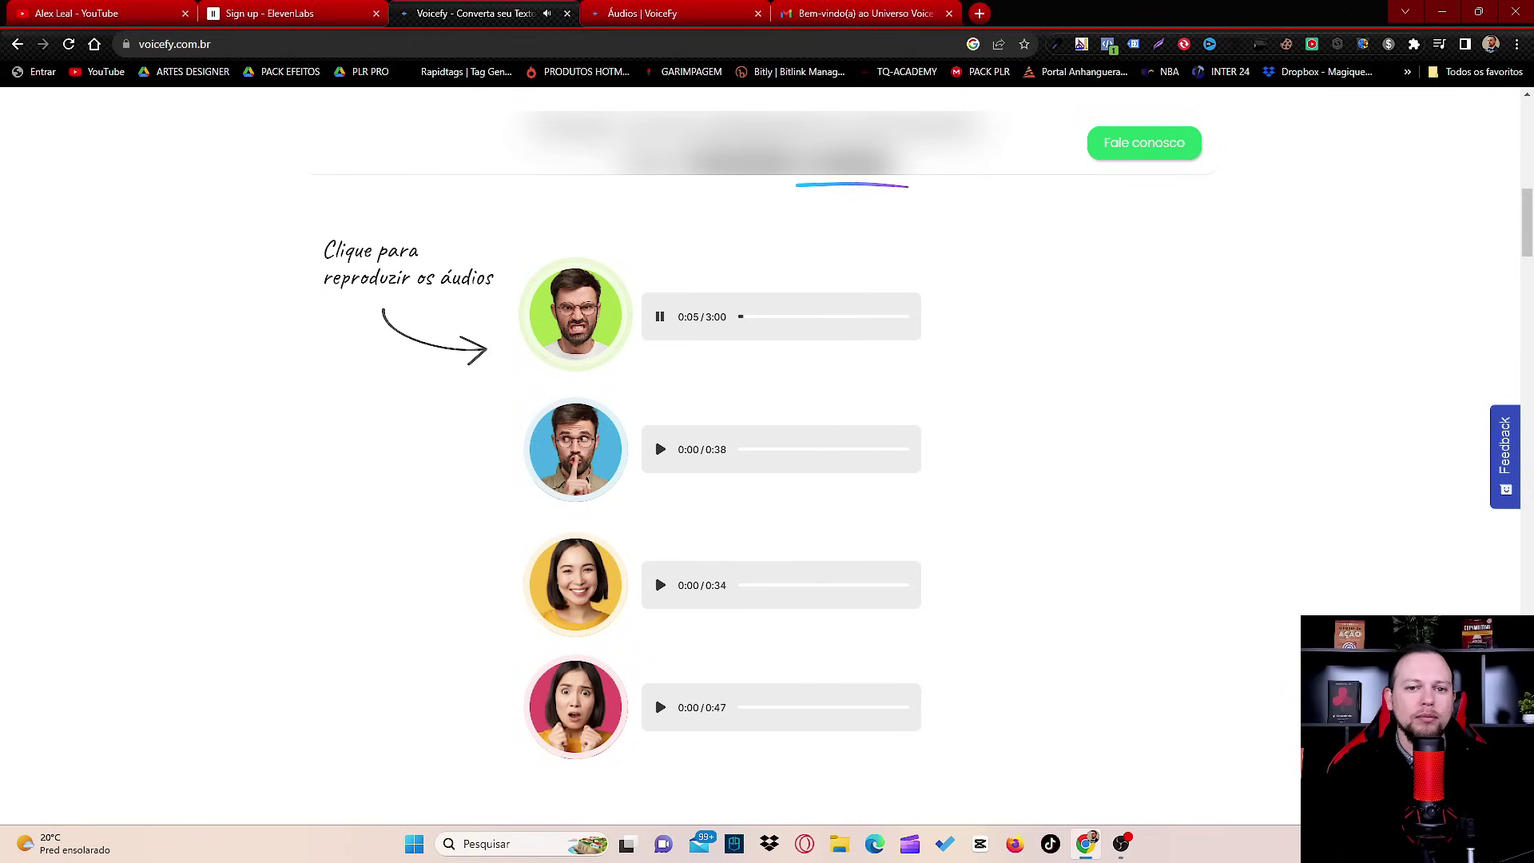
{"action": "left_click", "coordinate": [660, 317]}
{"action": "left_click", "coordinate": [660, 449]}
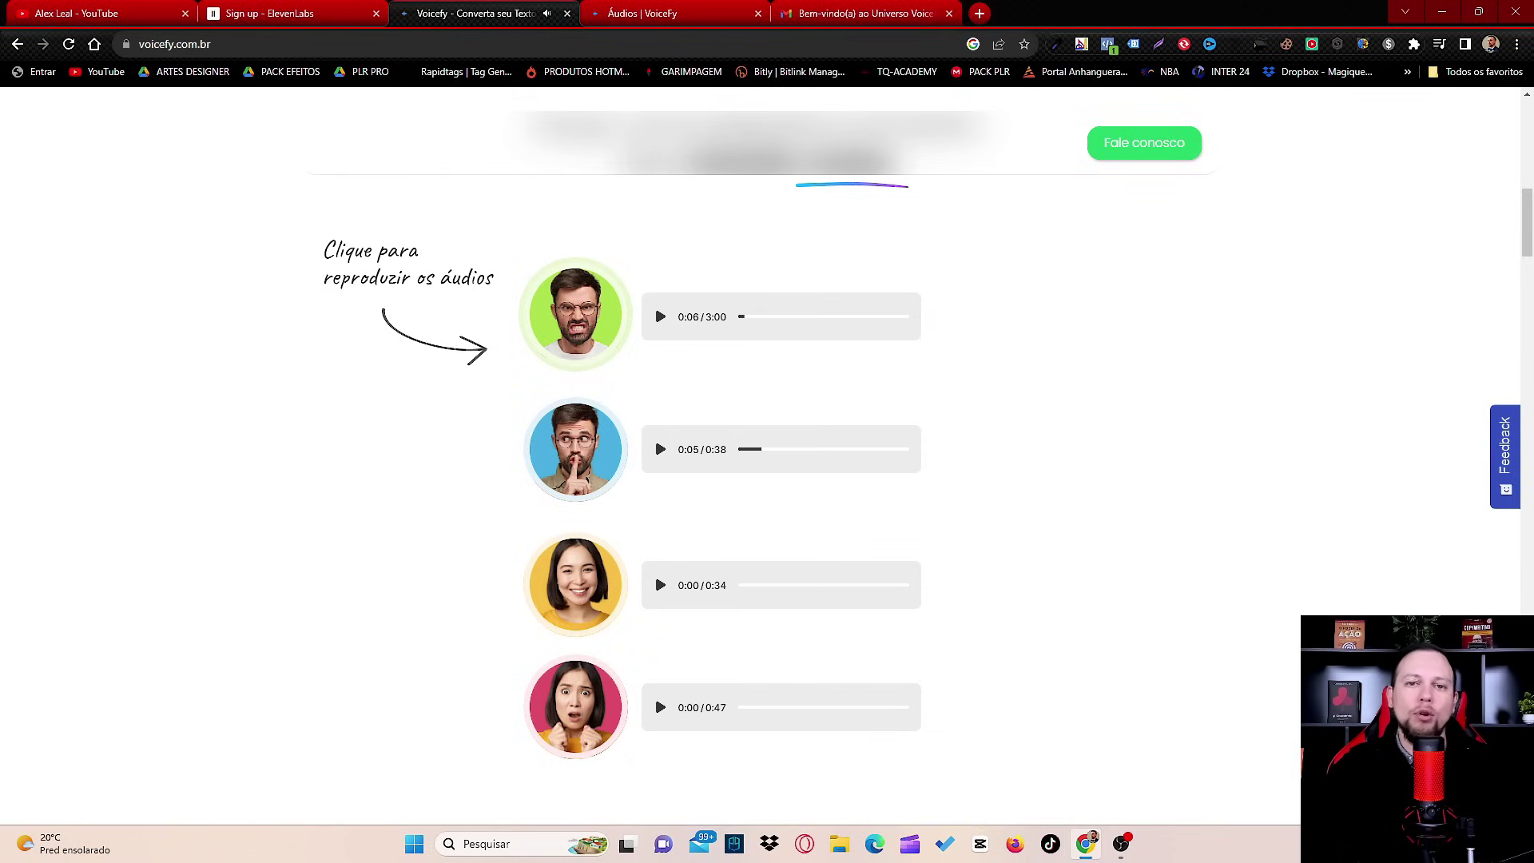
Listen briefly to the third and fourth voice samples, the female voices, pausing each one.
{"action": "left_click", "coordinate": [659, 584]}
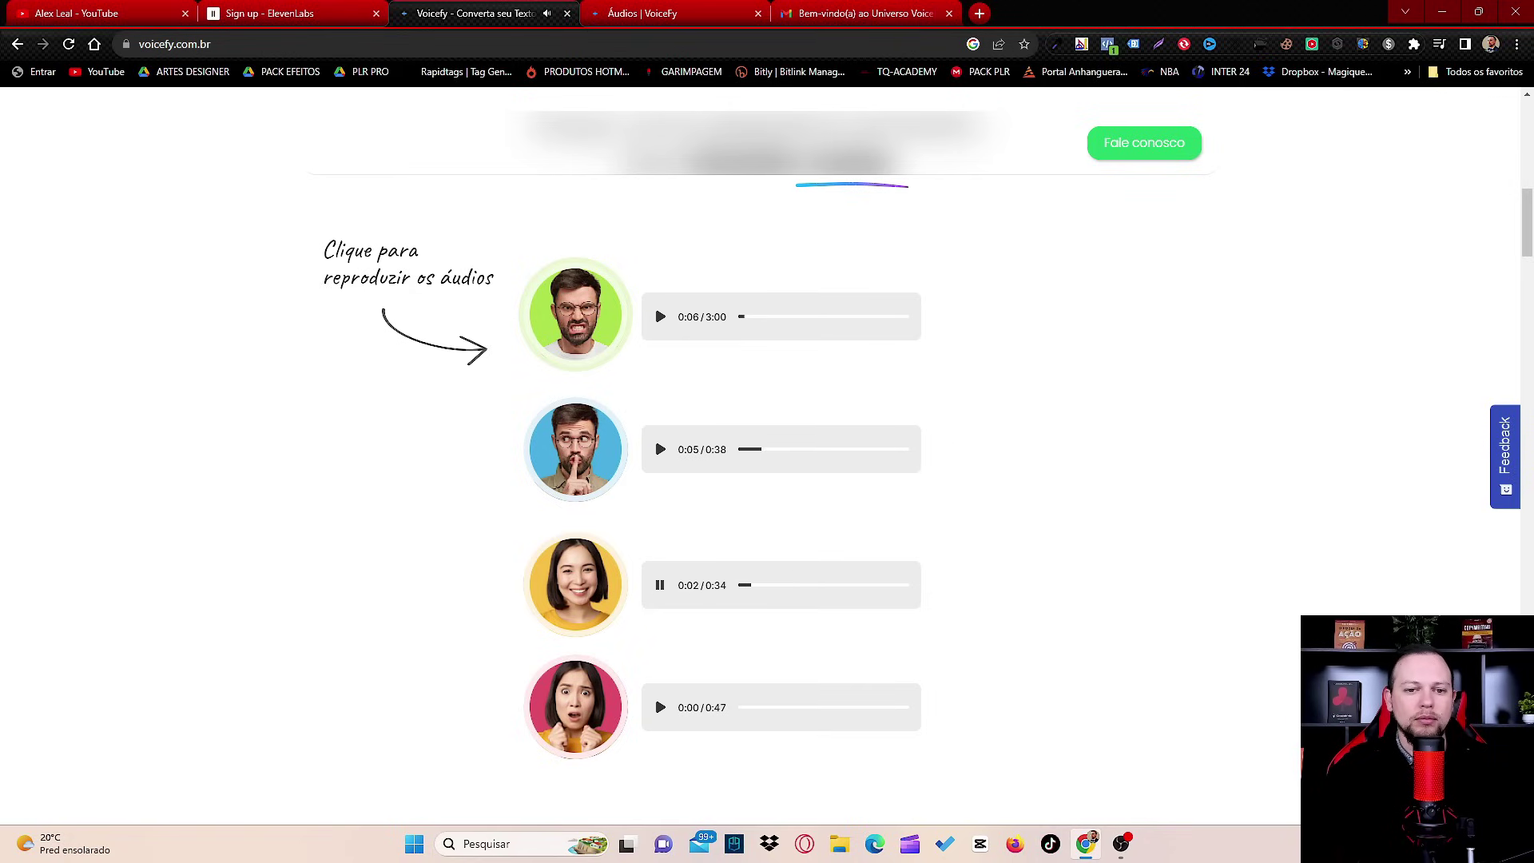
{"action": "left_click", "coordinate": [660, 584]}
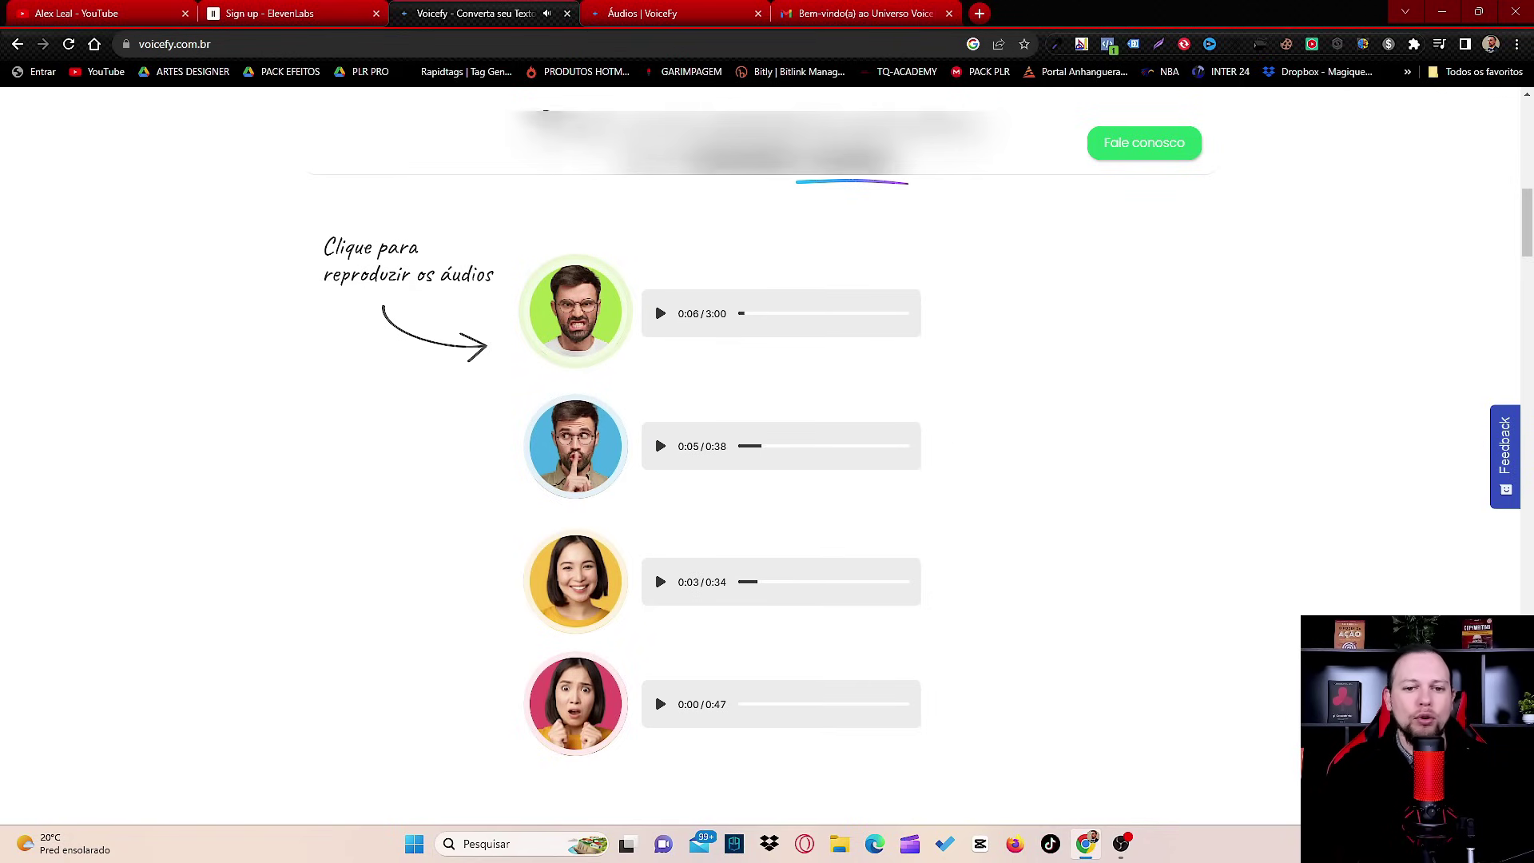
{"action": "scroll", "coordinate": [660, 585], "scroll_direction": "down", "scroll_amount": 2}
{"action": "left_click", "coordinate": [659, 547]}
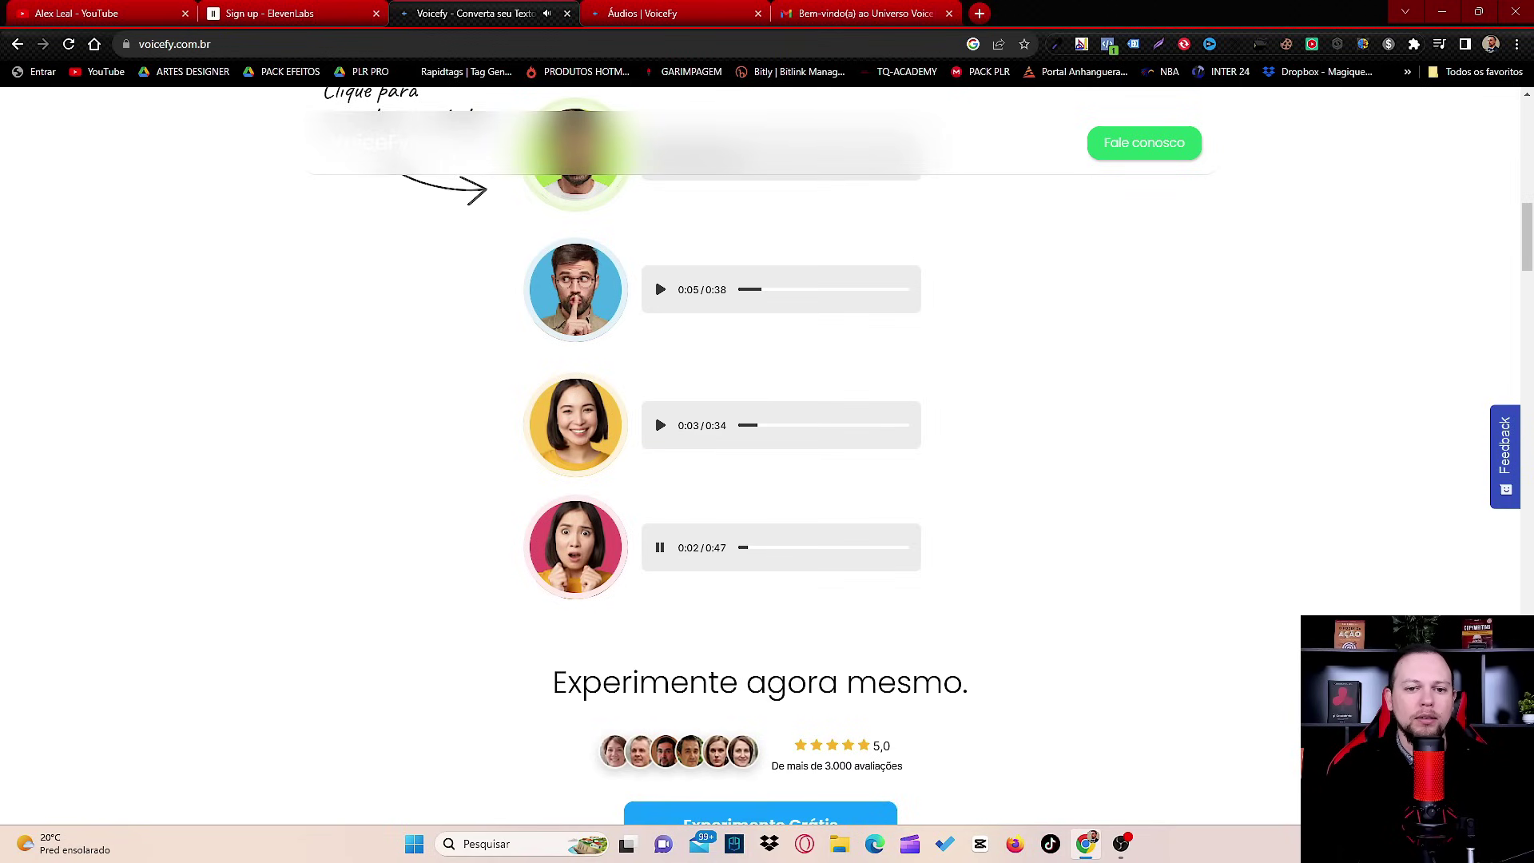
{"action": "left_click", "coordinate": [660, 547]}
{"action": "scroll", "coordinate": [759, 456], "scroll_direction": "down", "scroll_amount": 12}
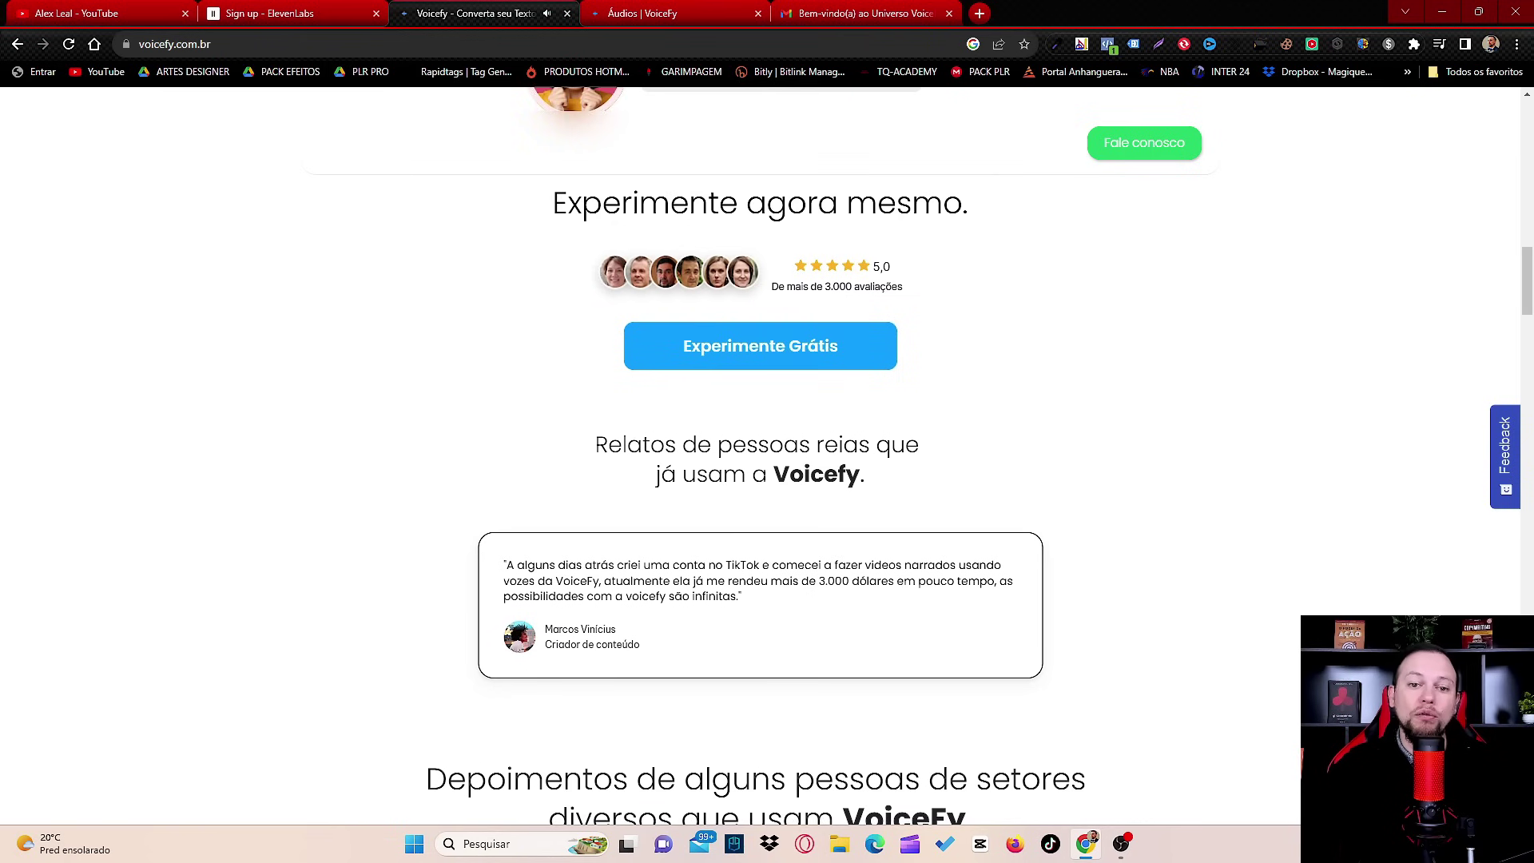
Look through the VoiceFy home page's testimonials, audiobook sample, YouTube dubbing and multi-language samples, returning to the introduction video.
{"action": "scroll", "coordinate": [759, 455], "scroll_direction": "down", "scroll_amount": 15}
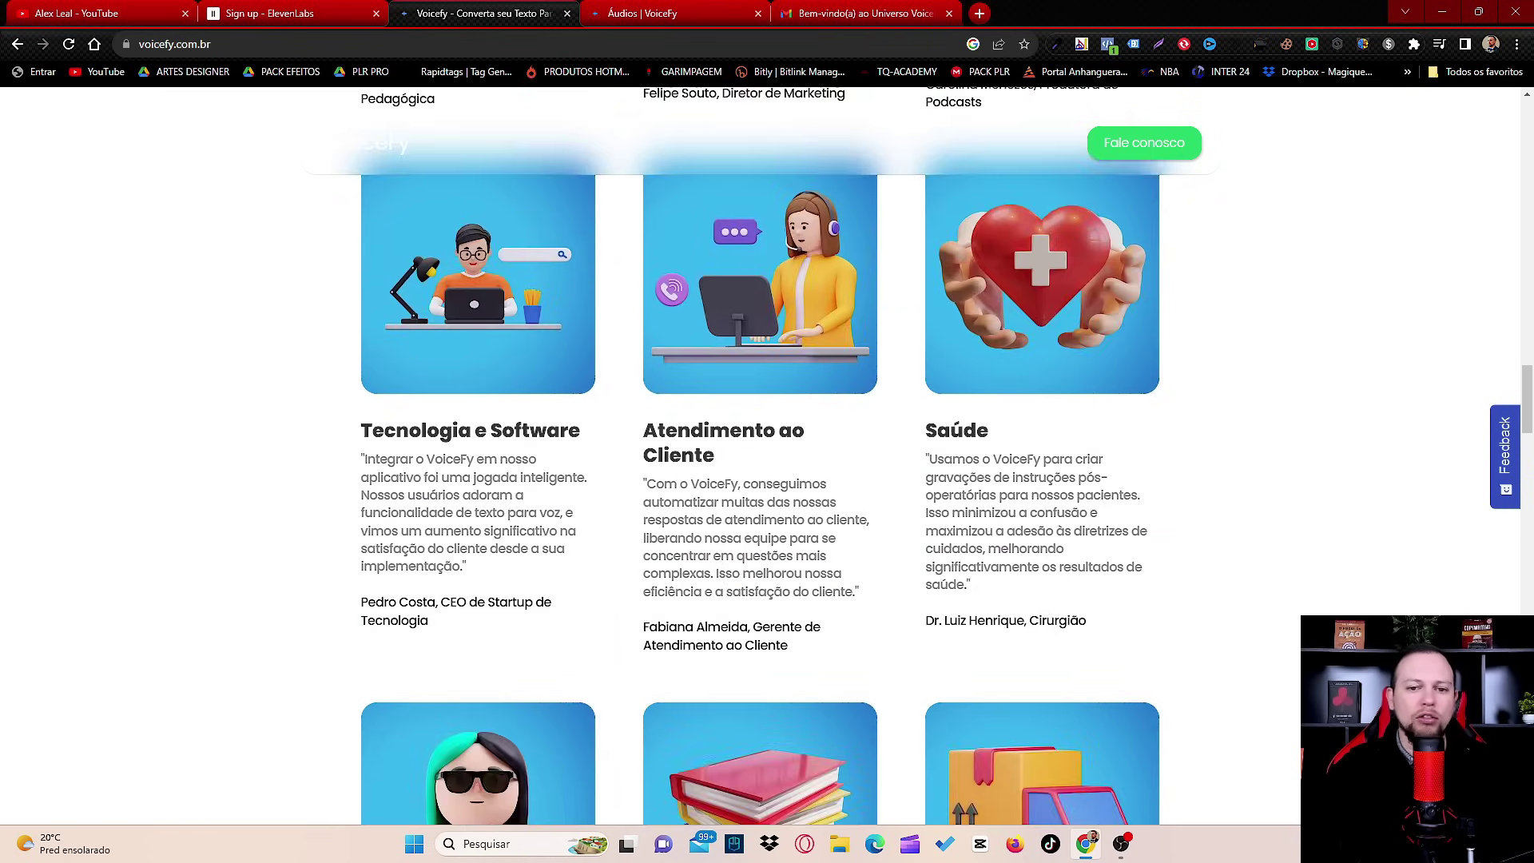
{"action": "scroll", "coordinate": [759, 455], "scroll_direction": "down", "scroll_amount": 10}
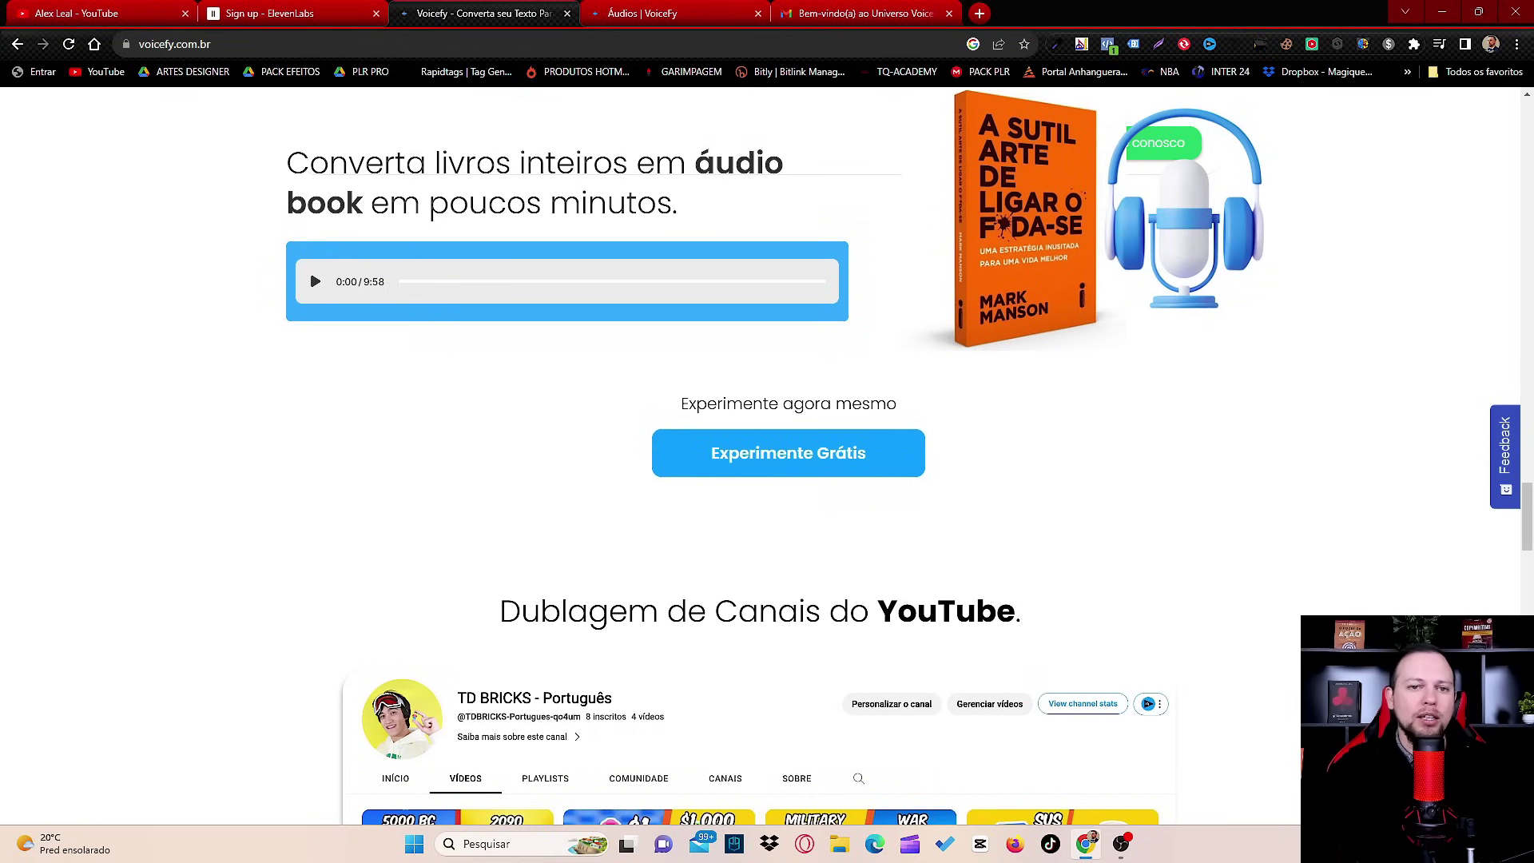
{"action": "scroll", "coordinate": [759, 456], "scroll_direction": "down", "scroll_amount": 3}
{"action": "scroll", "coordinate": [759, 455], "scroll_direction": "up", "scroll_amount": 3}
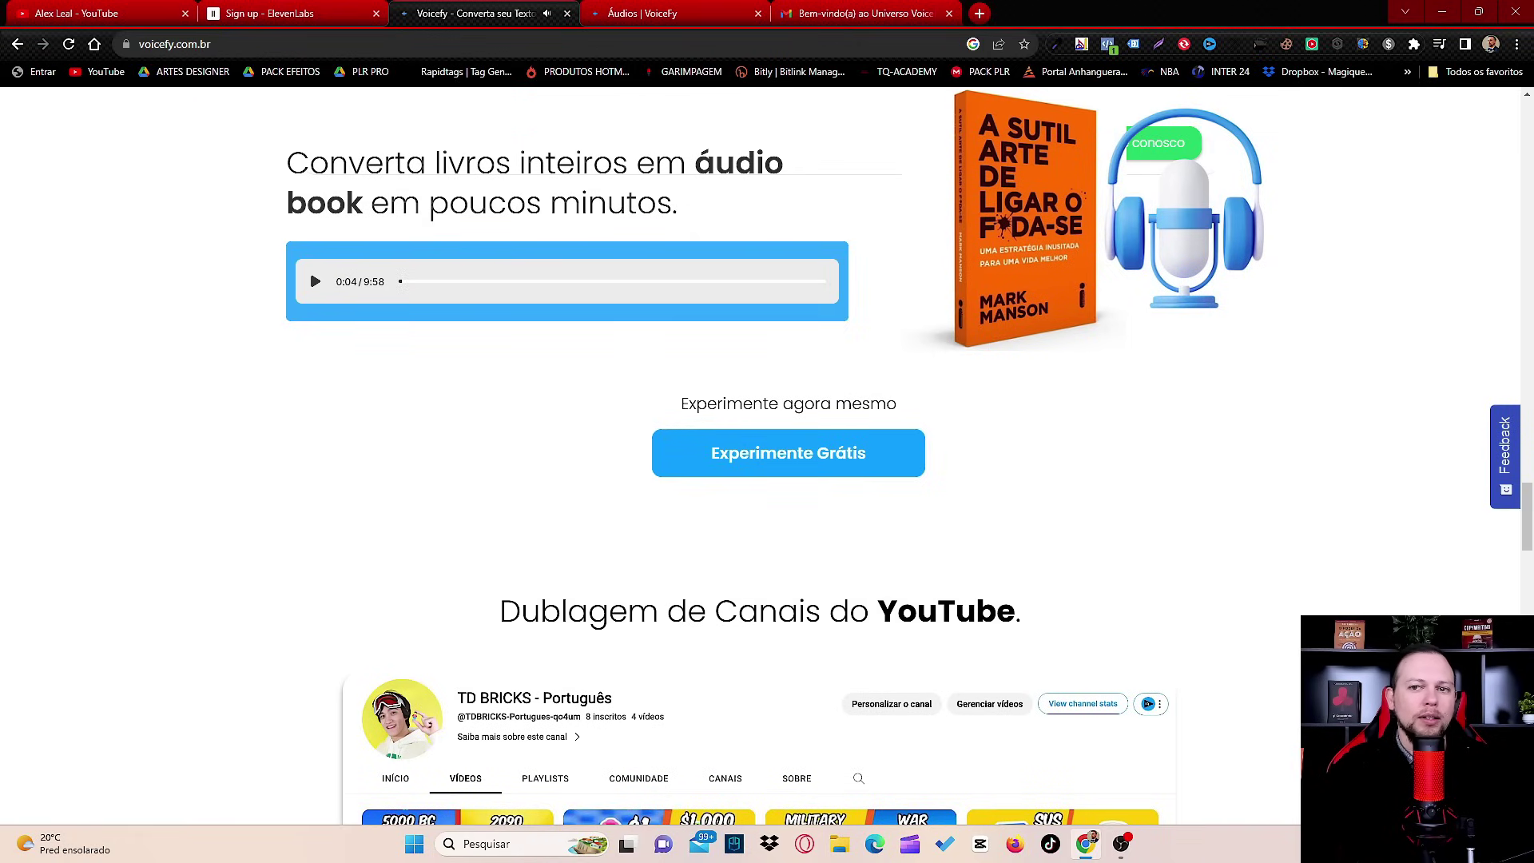
{"action": "scroll", "coordinate": [767, 455], "scroll_direction": "down", "scroll_amount": 5}
{"action": "scroll", "coordinate": [759, 455], "scroll_direction": "down", "scroll_amount": 15}
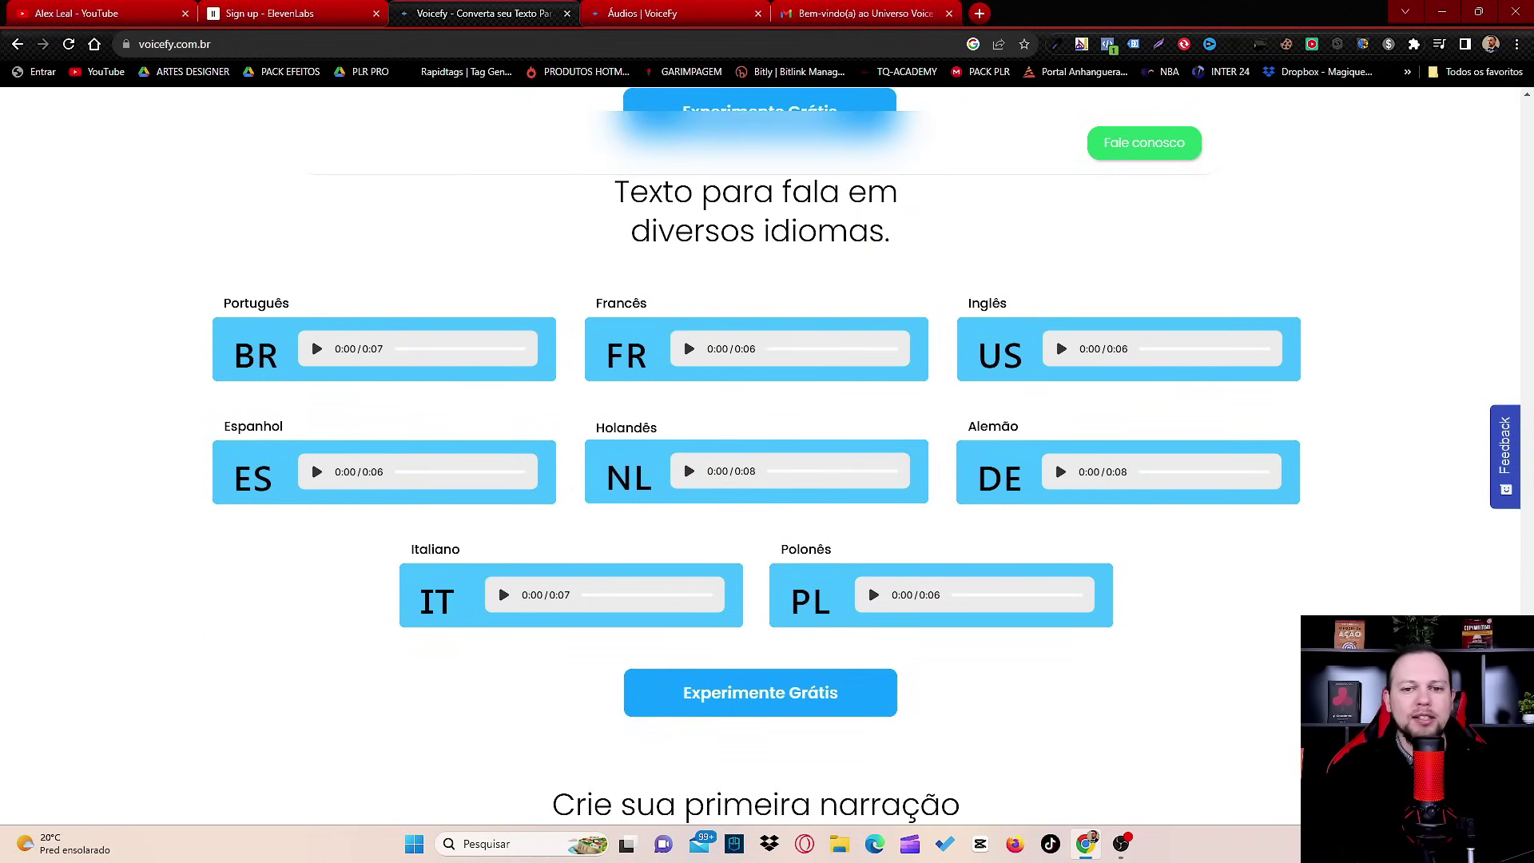
{"action": "scroll", "coordinate": [759, 456], "scroll_direction": "up", "scroll_amount": 20}
{"action": "scroll", "coordinate": [759, 456], "scroll_direction": "up", "scroll_amount": 15}
{"action": "scroll", "coordinate": [759, 455], "scroll_direction": "up", "scroll_amount": 15}
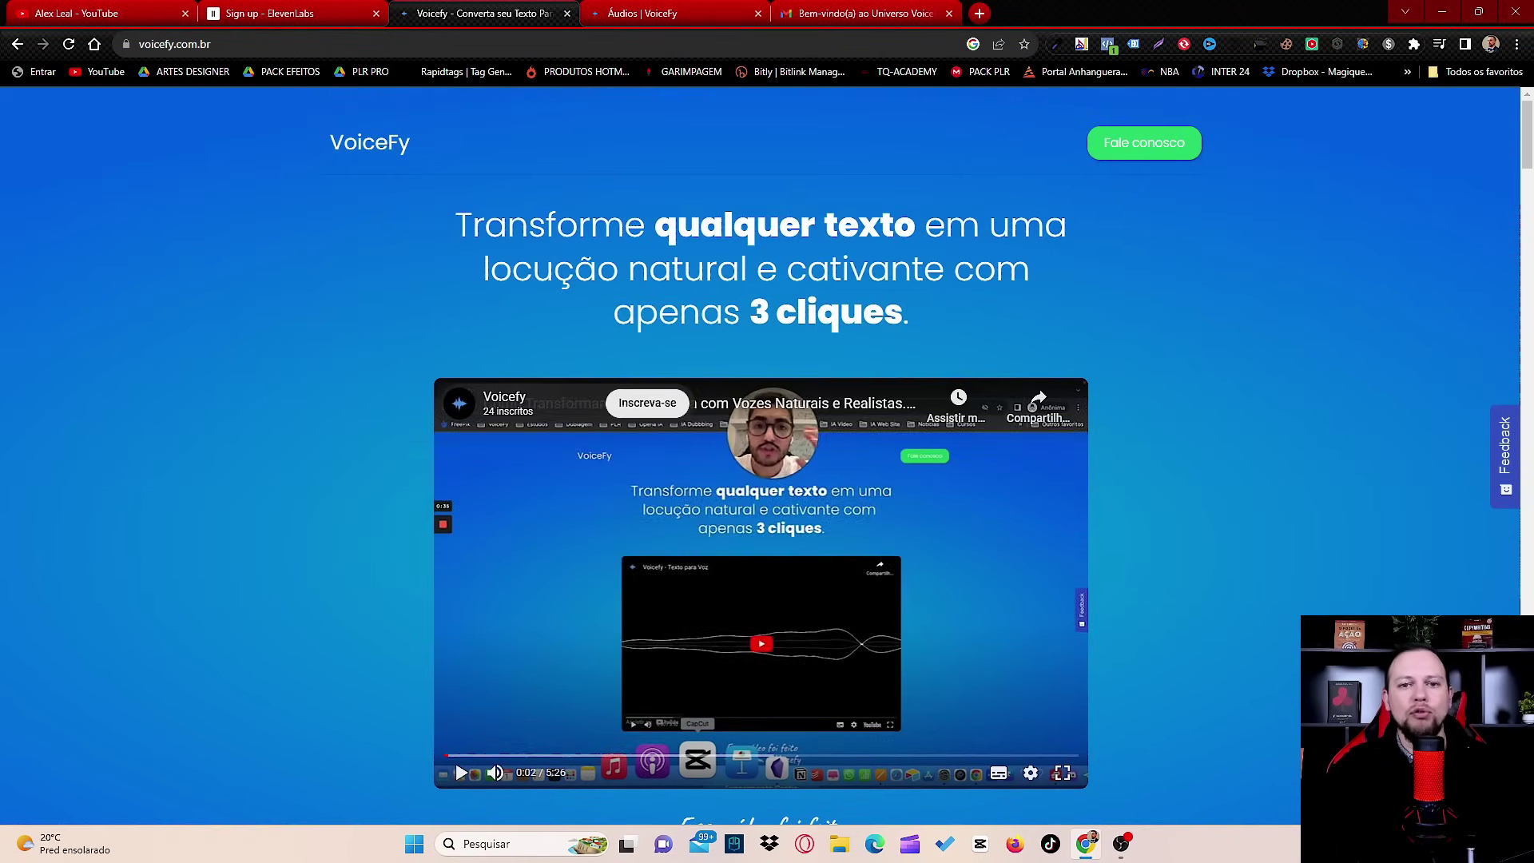
{"action": "scroll", "coordinate": [758, 455], "scroll_direction": "down", "scroll_amount": 3}
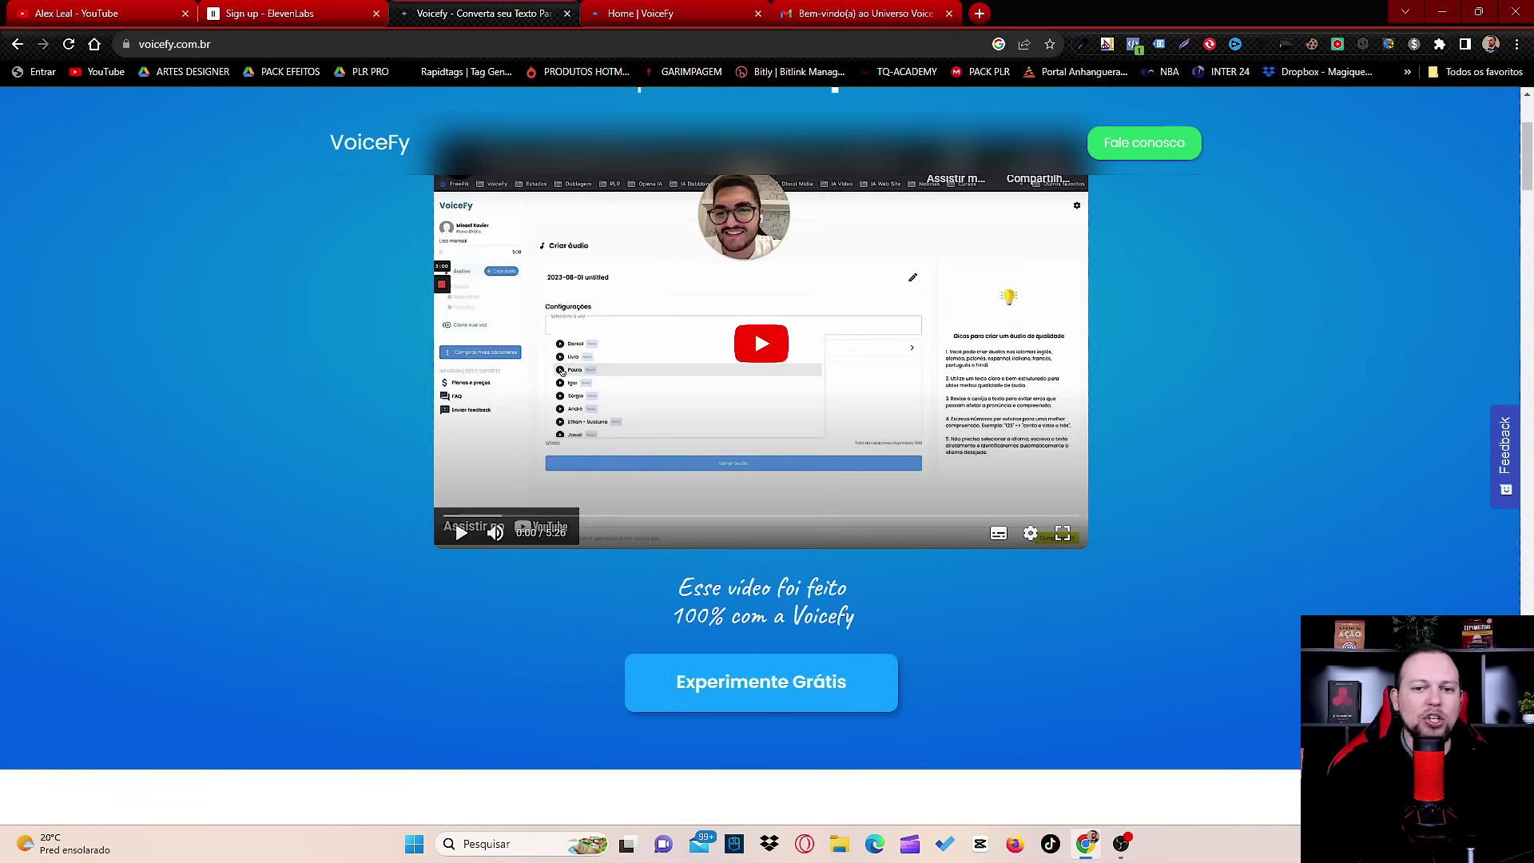
Switch past the VoiceFy sign-up page to the welcome message in Gmail, dismiss the desktop notification prompt and confirm the e-mail address.
{"action": "key", "text": "ctrl+Tab"}
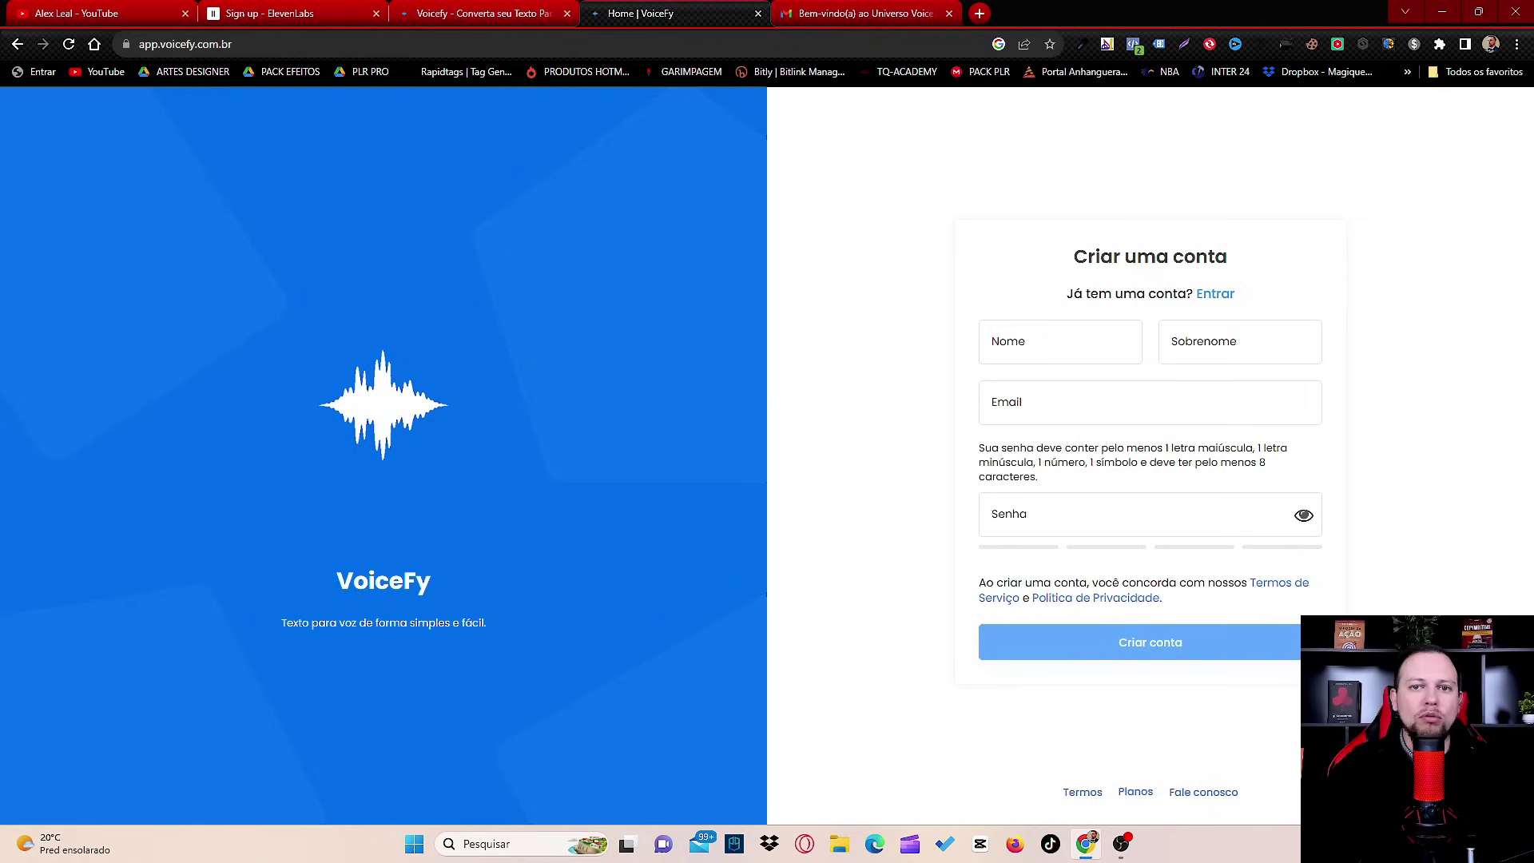
{"action": "key", "text": "ctrl+Tab"}
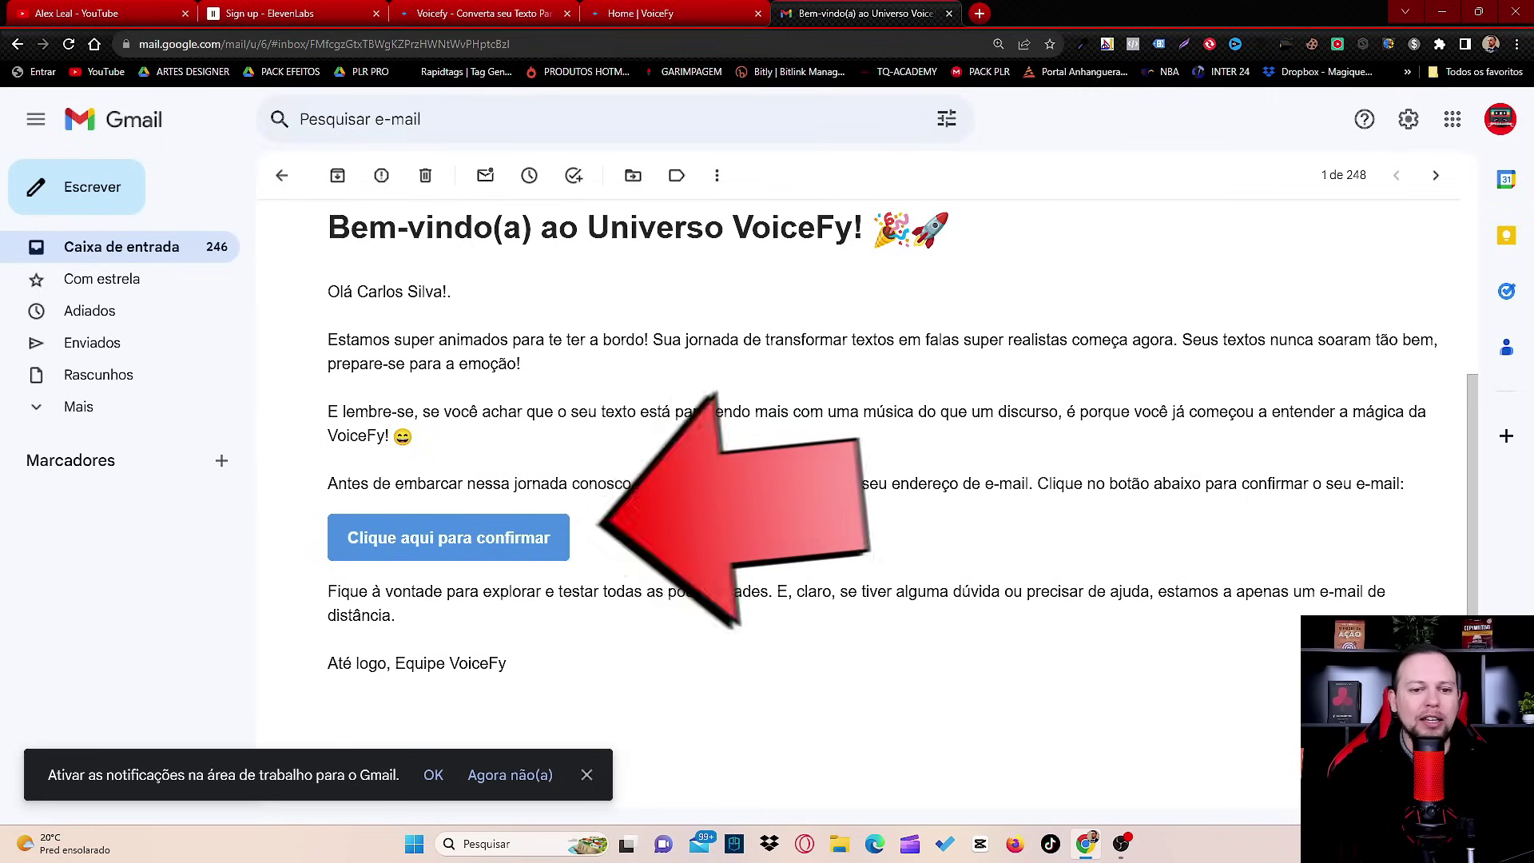
{"action": "left_click", "coordinate": [586, 774]}
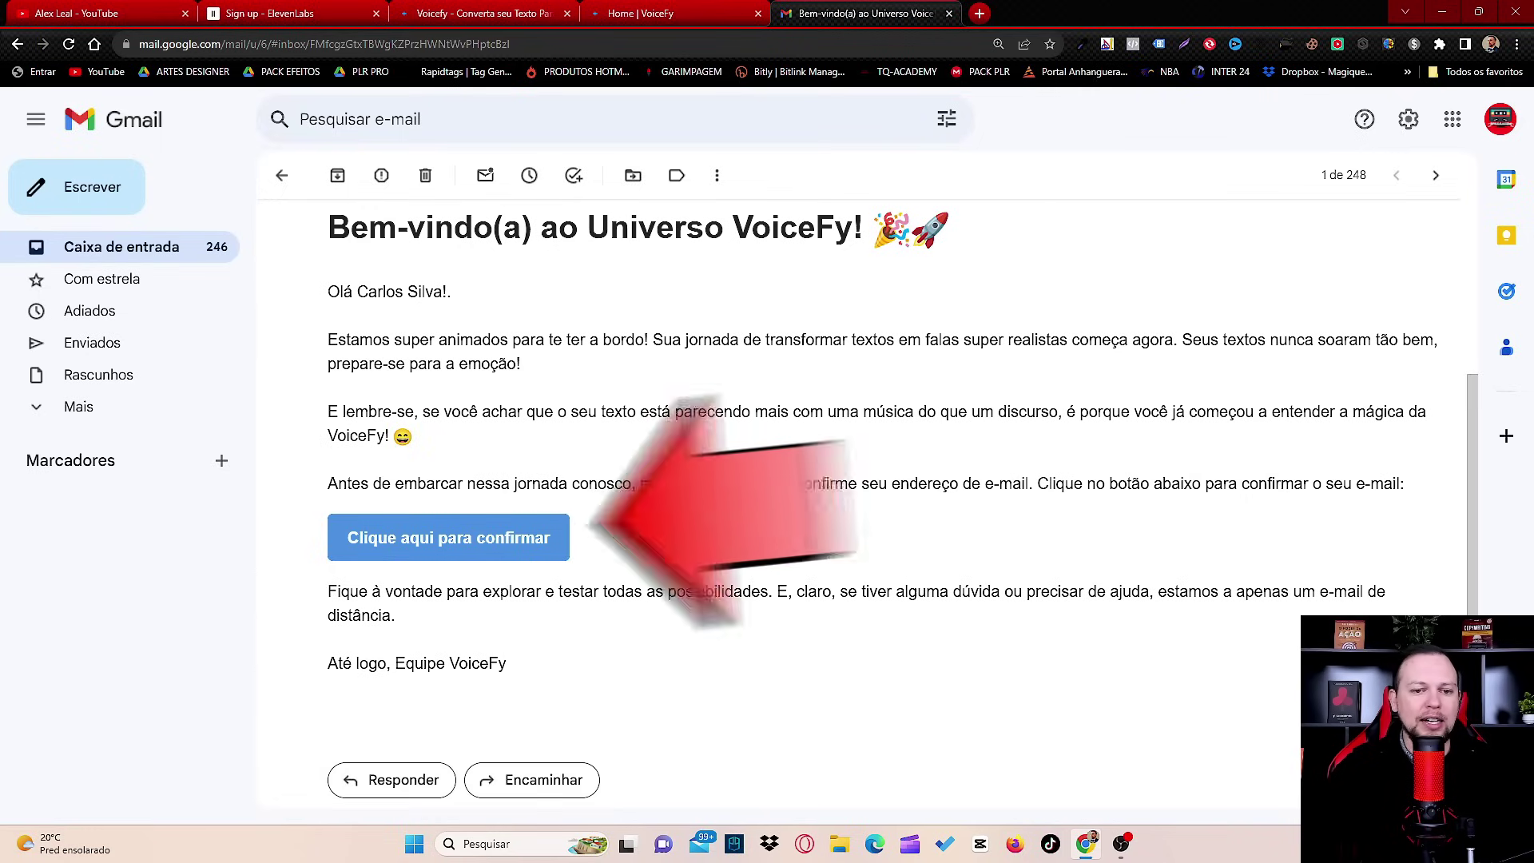
{"action": "left_click", "coordinate": [448, 537]}
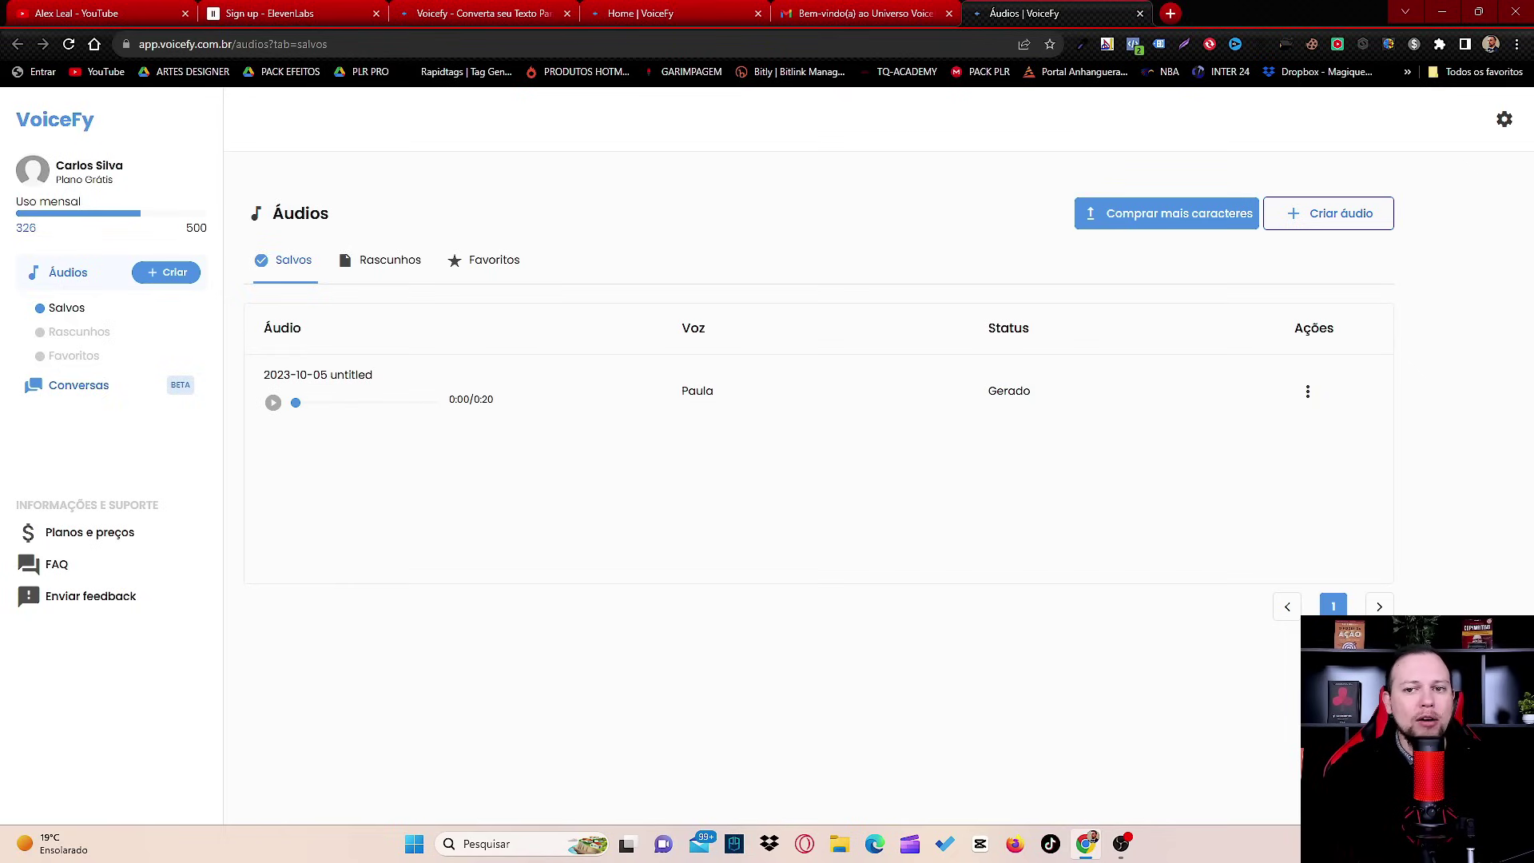
Start a new audio in VoiceFy and rename it "teste".
{"action": "key", "text": "F5"}
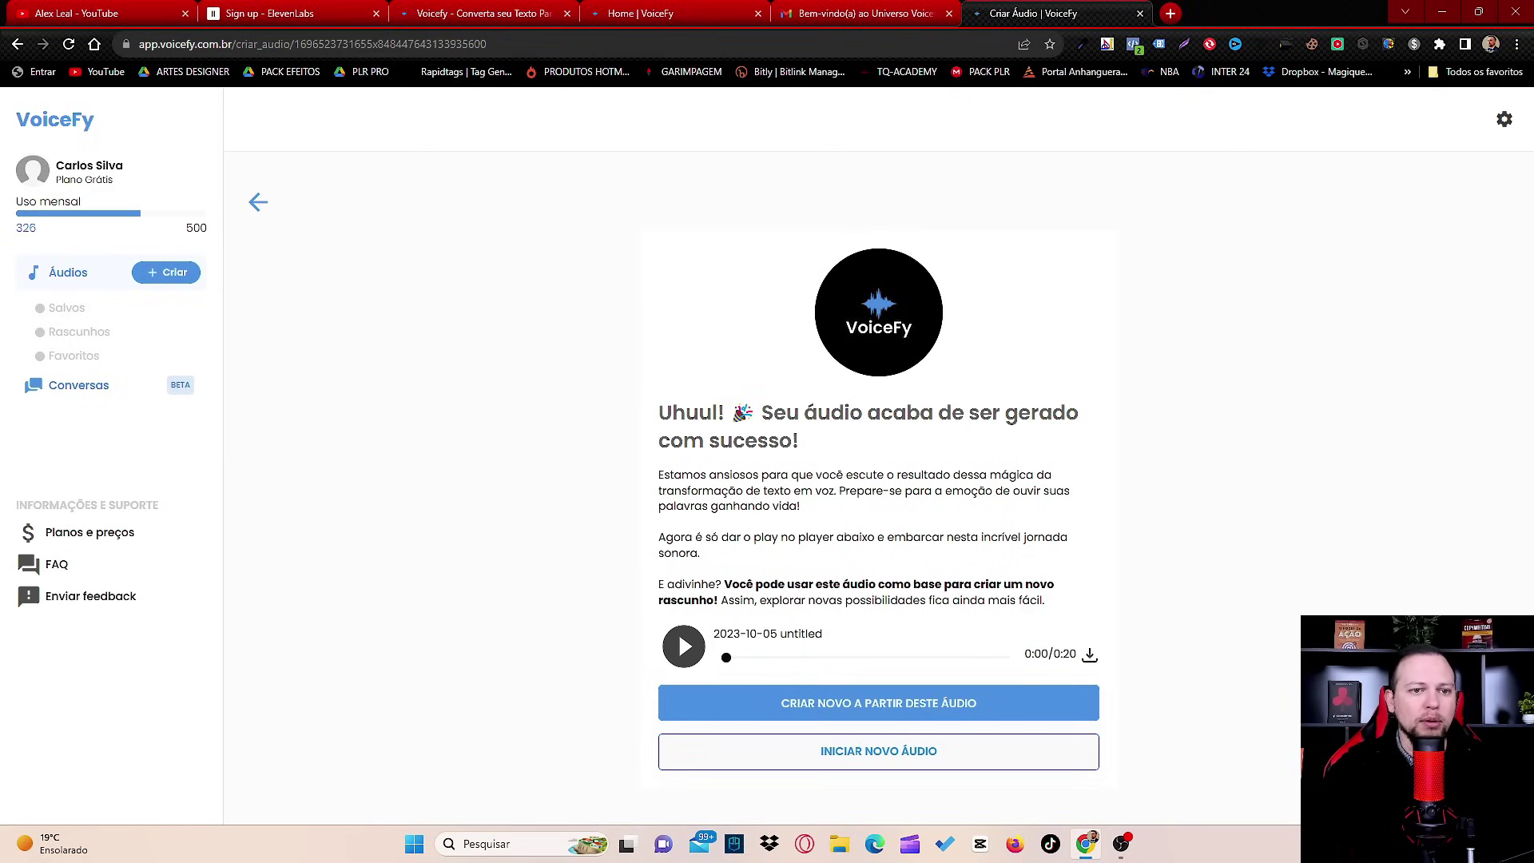
{"action": "left_click", "coordinate": [166, 273]}
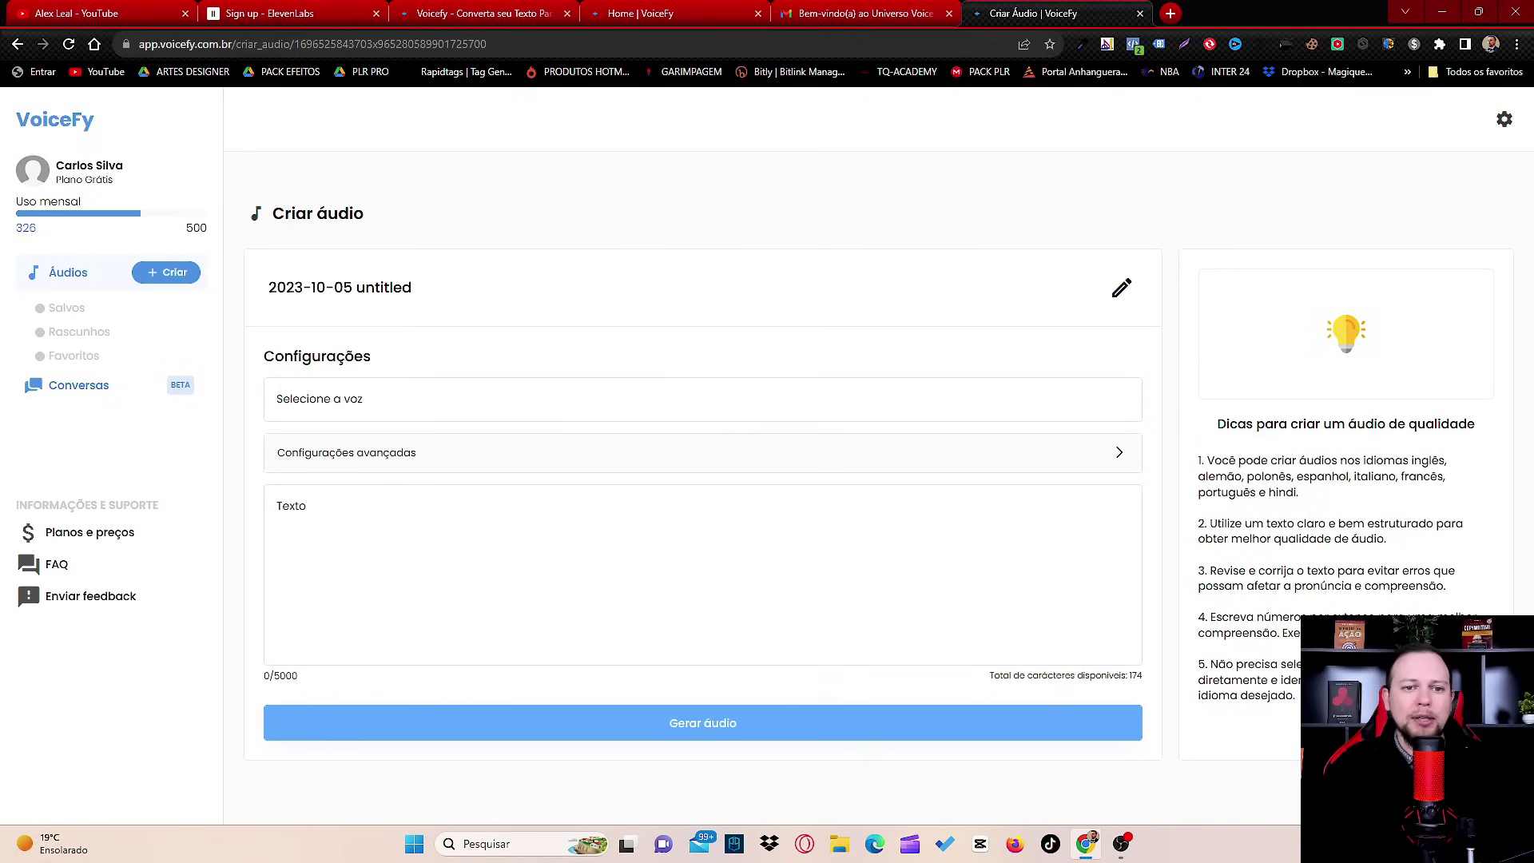
{"action": "left_click", "coordinate": [1121, 288]}
{"action": "key", "text": "ctrl+shift+Left"}
{"action": "key", "text": "ctrl+shift+Left"}
{"action": "key", "text": "ctrl+shift+Left"}
{"action": "key", "text": "ctrl+shift+Left"}
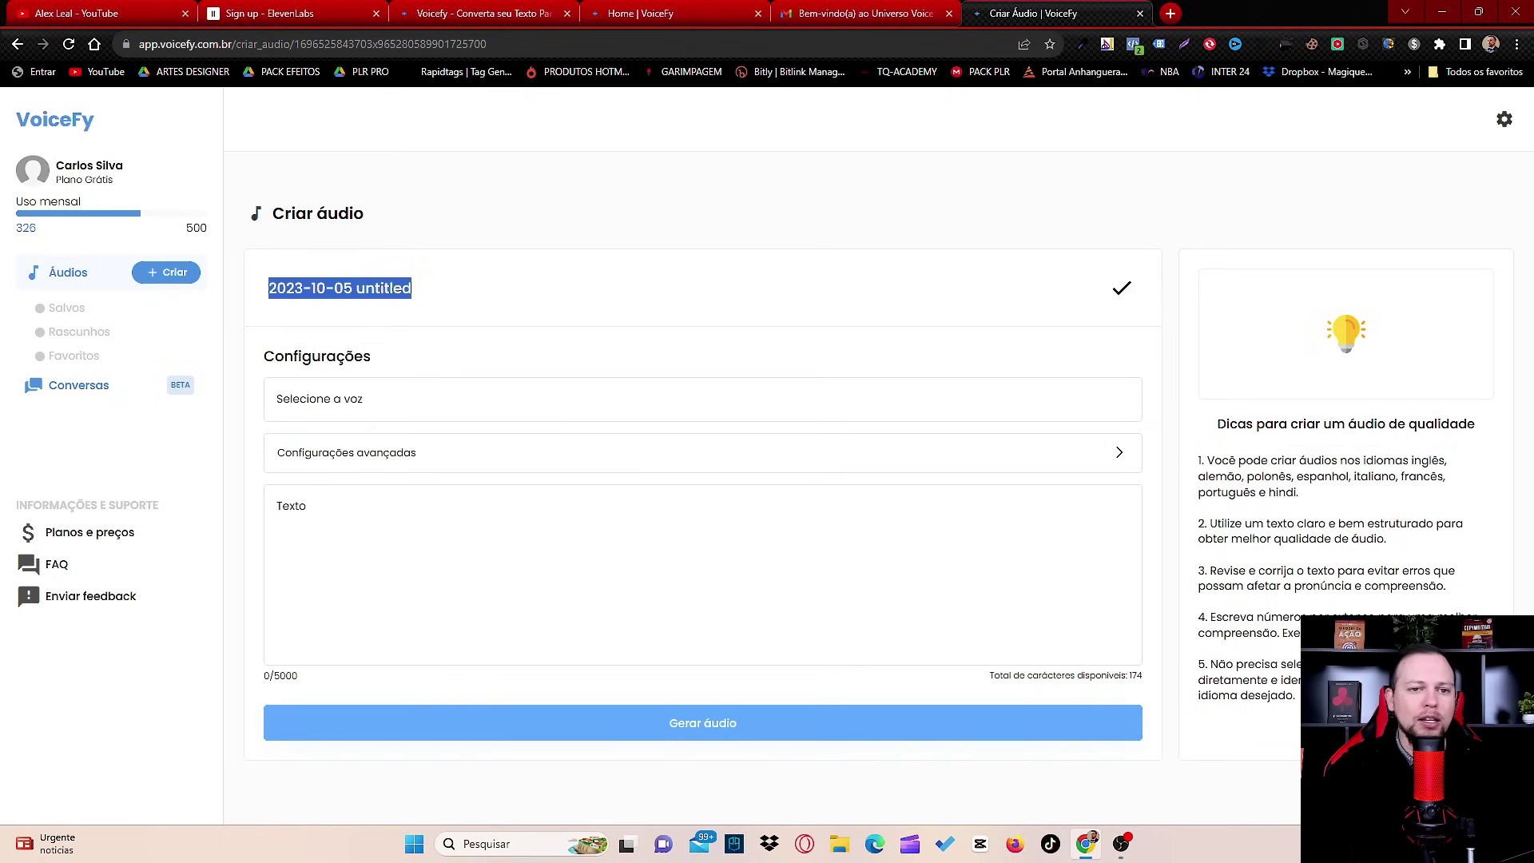
{"action": "key", "text": "End"}
{"action": "key", "text": "ctrl+shift+Left"}
{"action": "key", "text": "ctrl+shift+Left"}
{"action": "key", "text": "ctrl+shift+Left"}
{"action": "key", "text": "ctrl+shift+Left"}
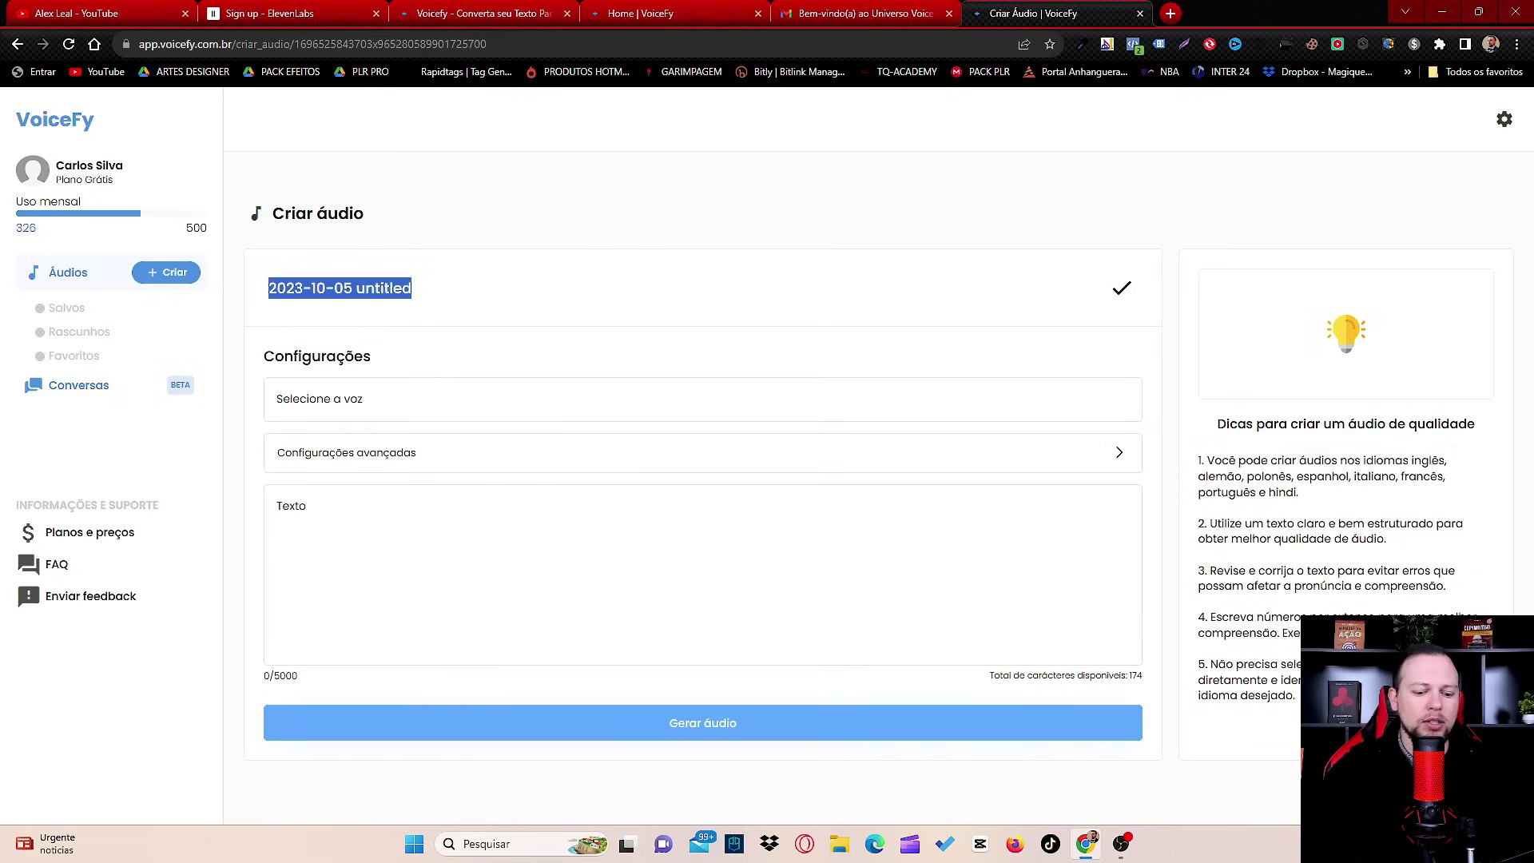
{"action": "type", "text": "teste"}
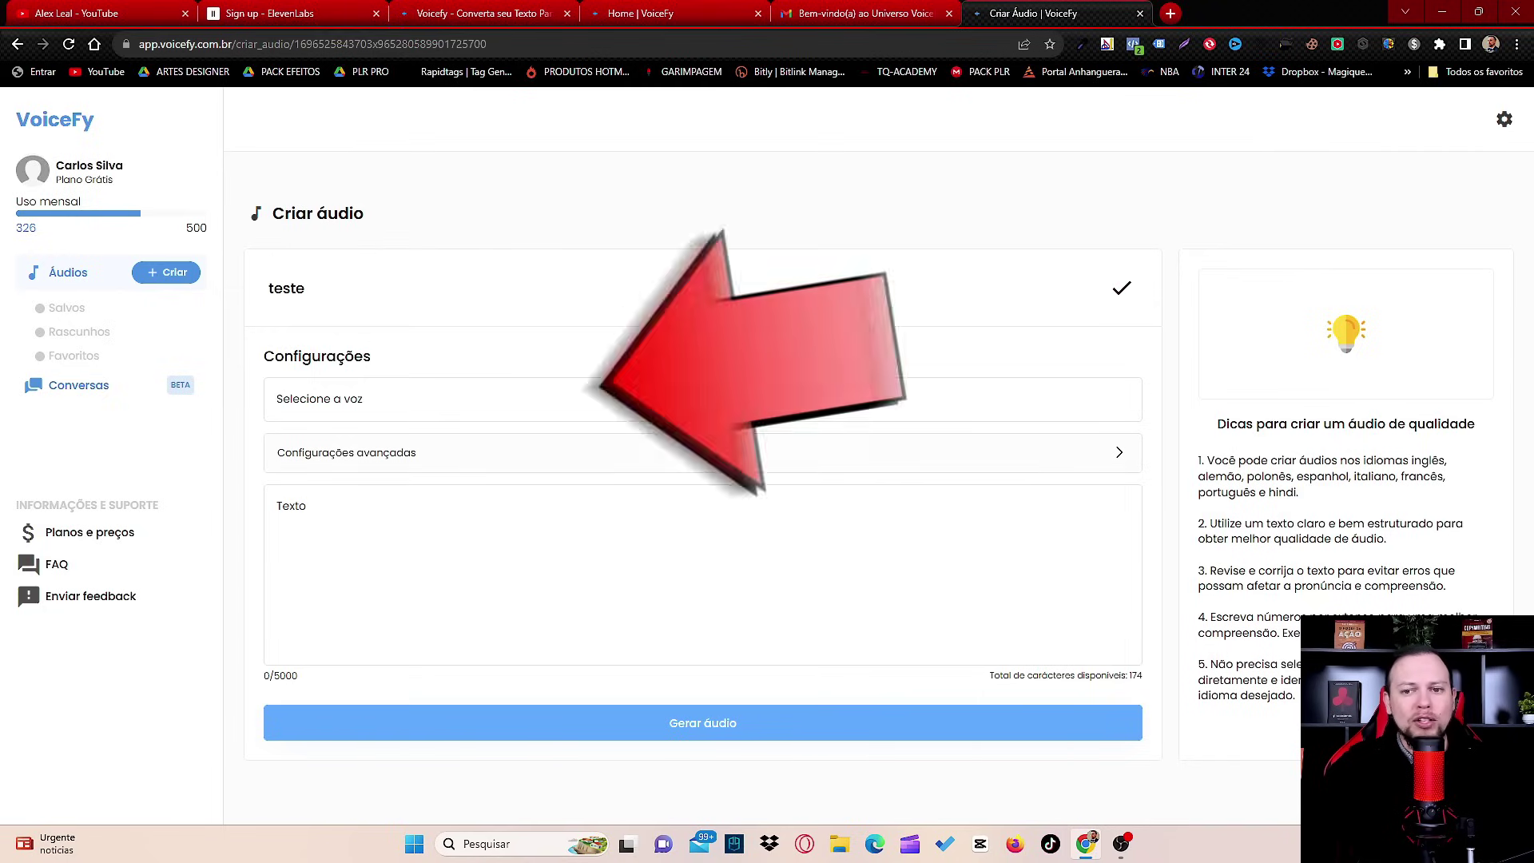
Browse the available voices and listen to the Daniel, Lívia, Paula and Igor samples without choosing a voice.
{"action": "left_click", "coordinate": [607, 398]}
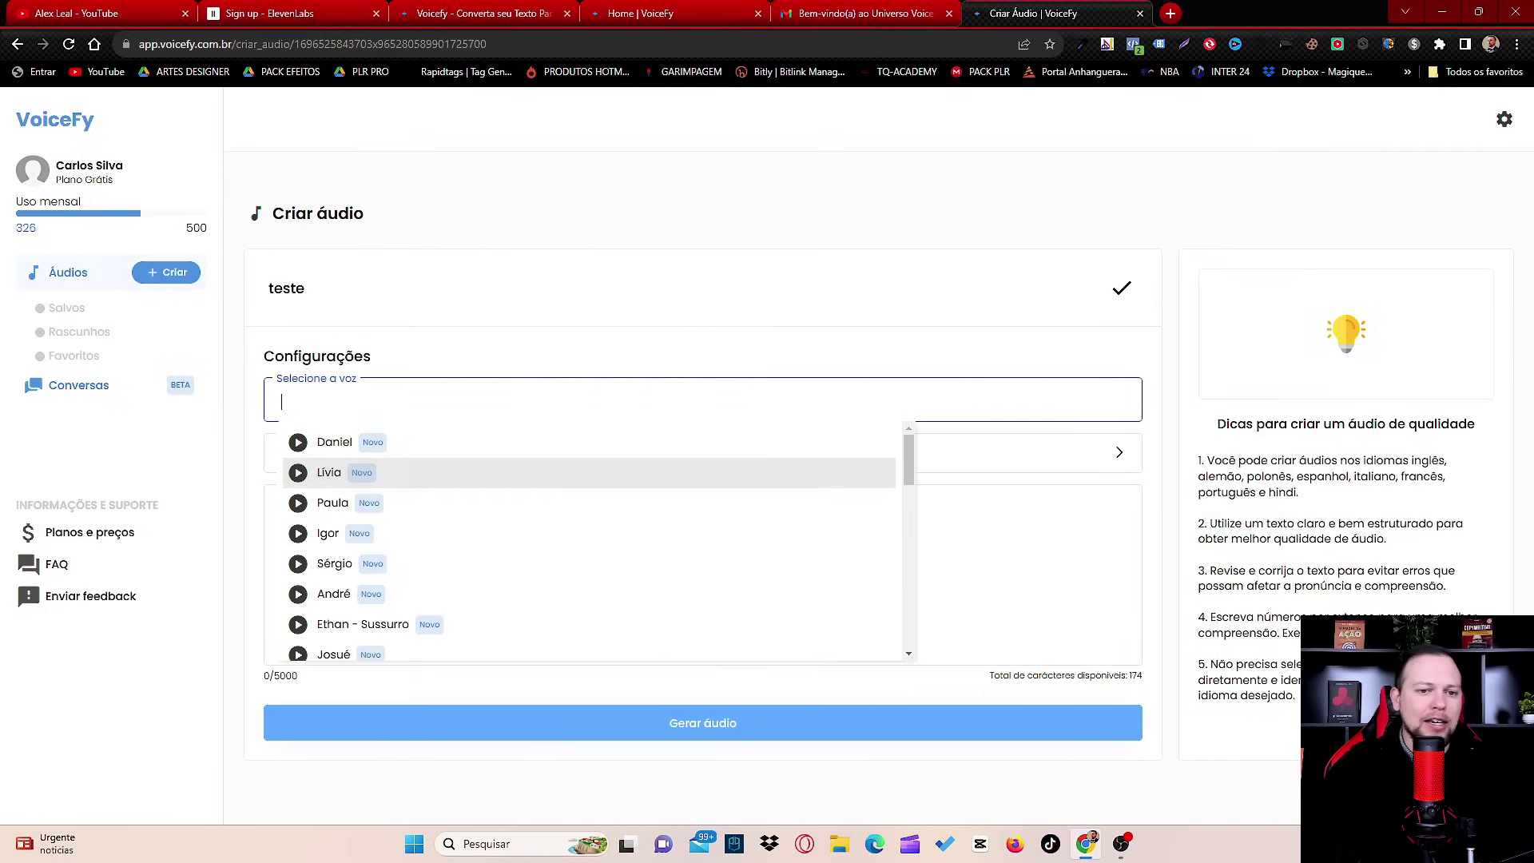
{"action": "scroll", "coordinate": [590, 540], "scroll_direction": "down", "scroll_amount": 10}
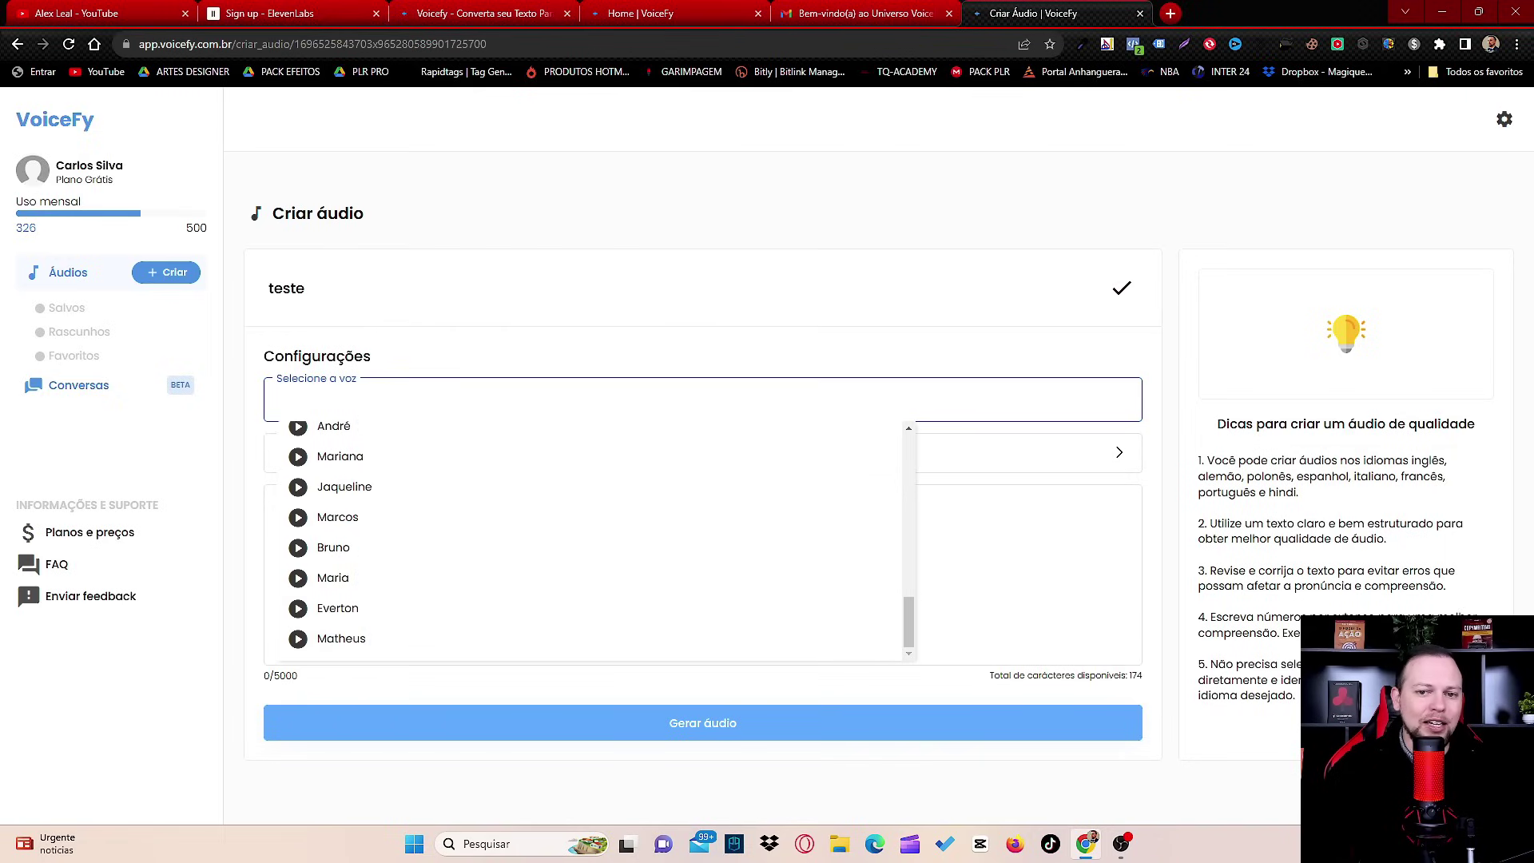
{"action": "scroll", "coordinate": [589, 639], "scroll_direction": "up", "scroll_amount": 5}
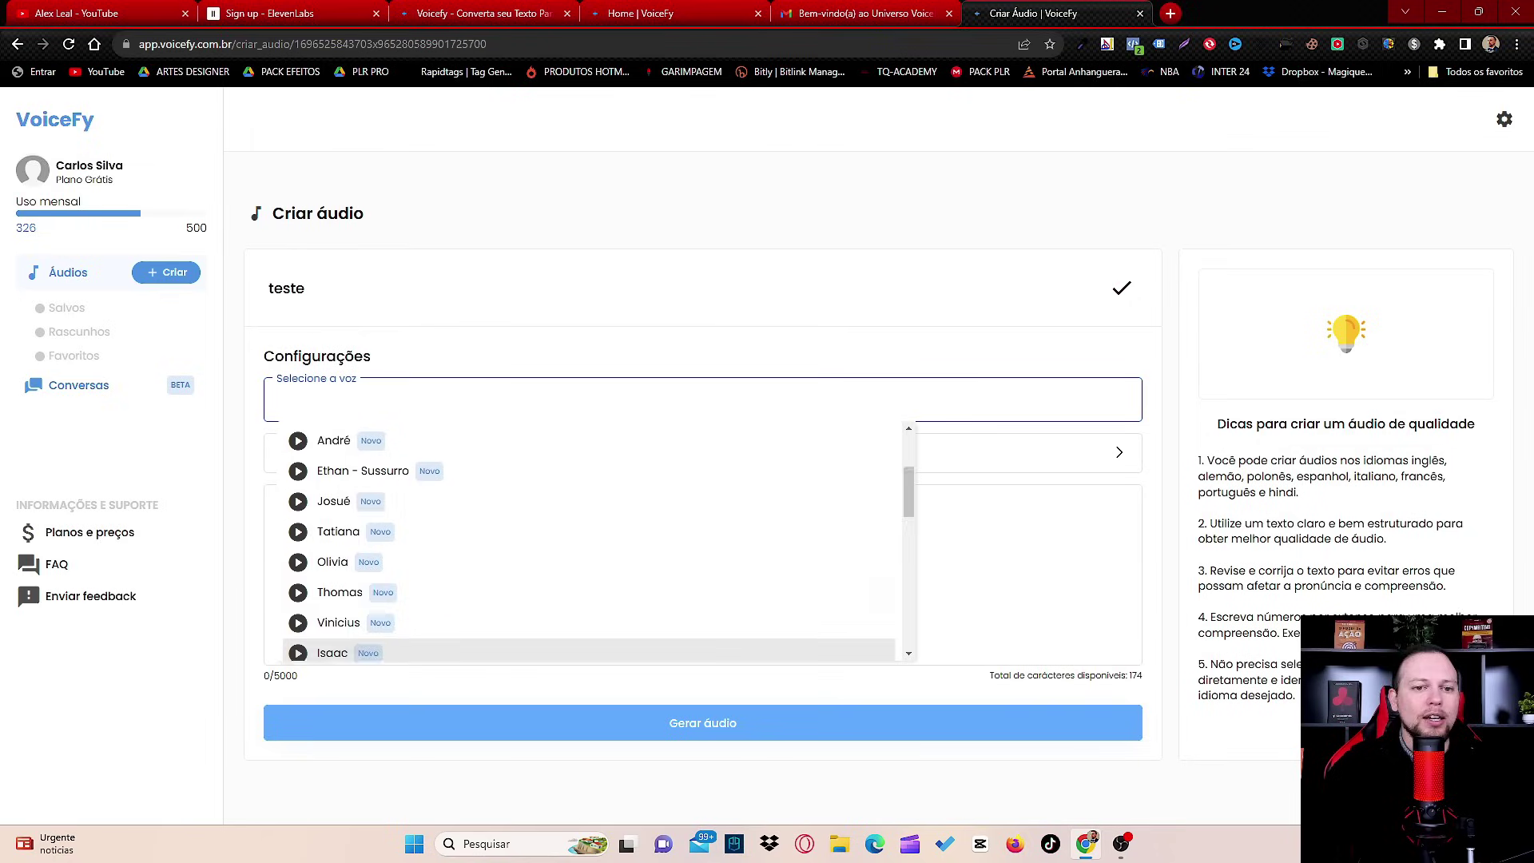
{"action": "scroll", "coordinate": [589, 563], "scroll_direction": "up", "scroll_amount": 2}
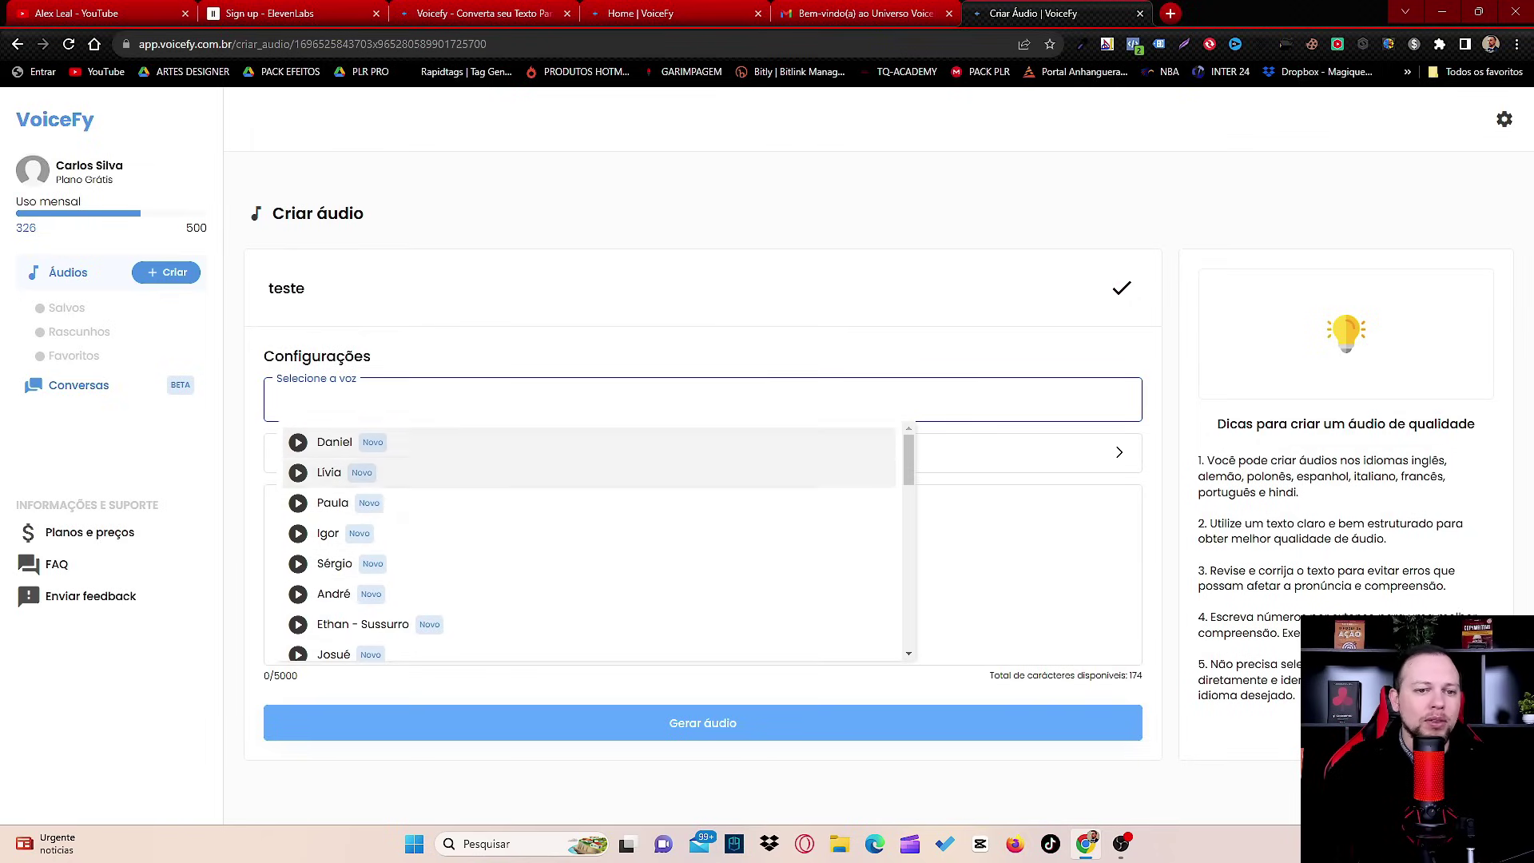
{"action": "left_click", "coordinate": [297, 441]}
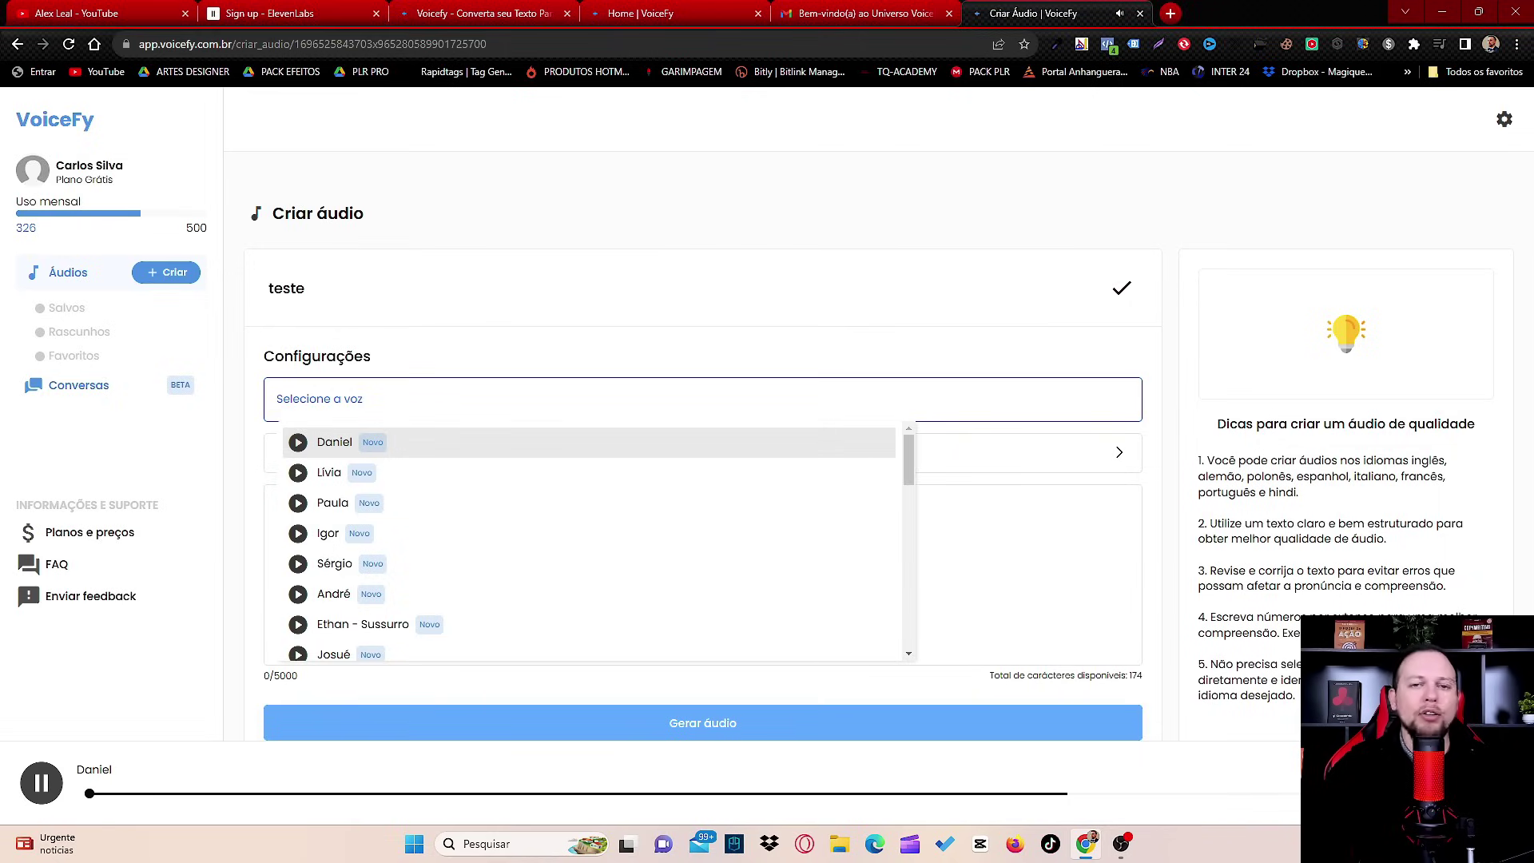
{"action": "key", "text": "Down"}
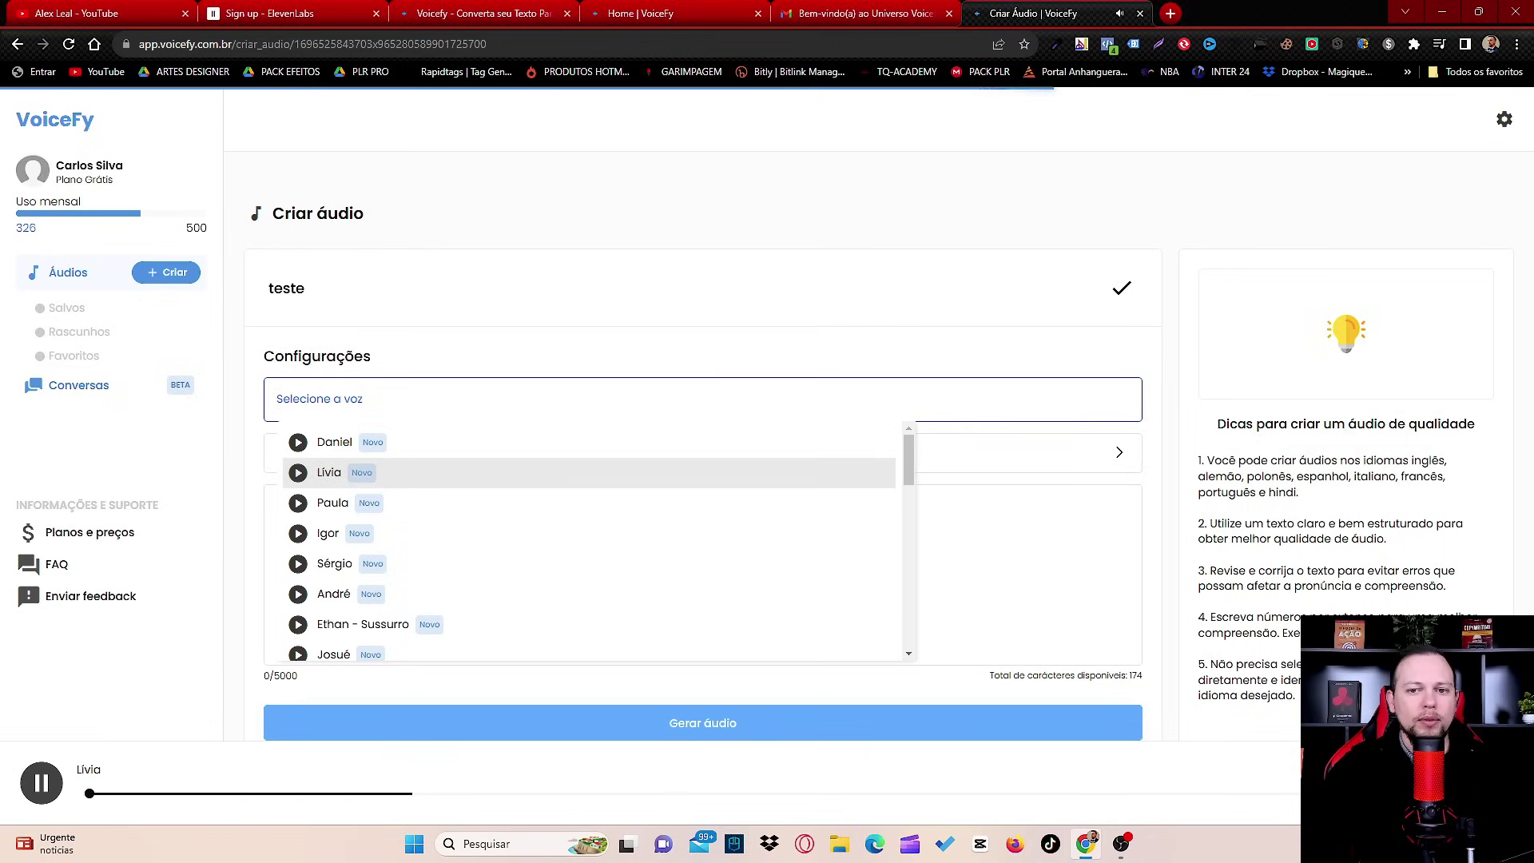
{"action": "key", "text": "Down"}
{"action": "key", "text": "Down"}
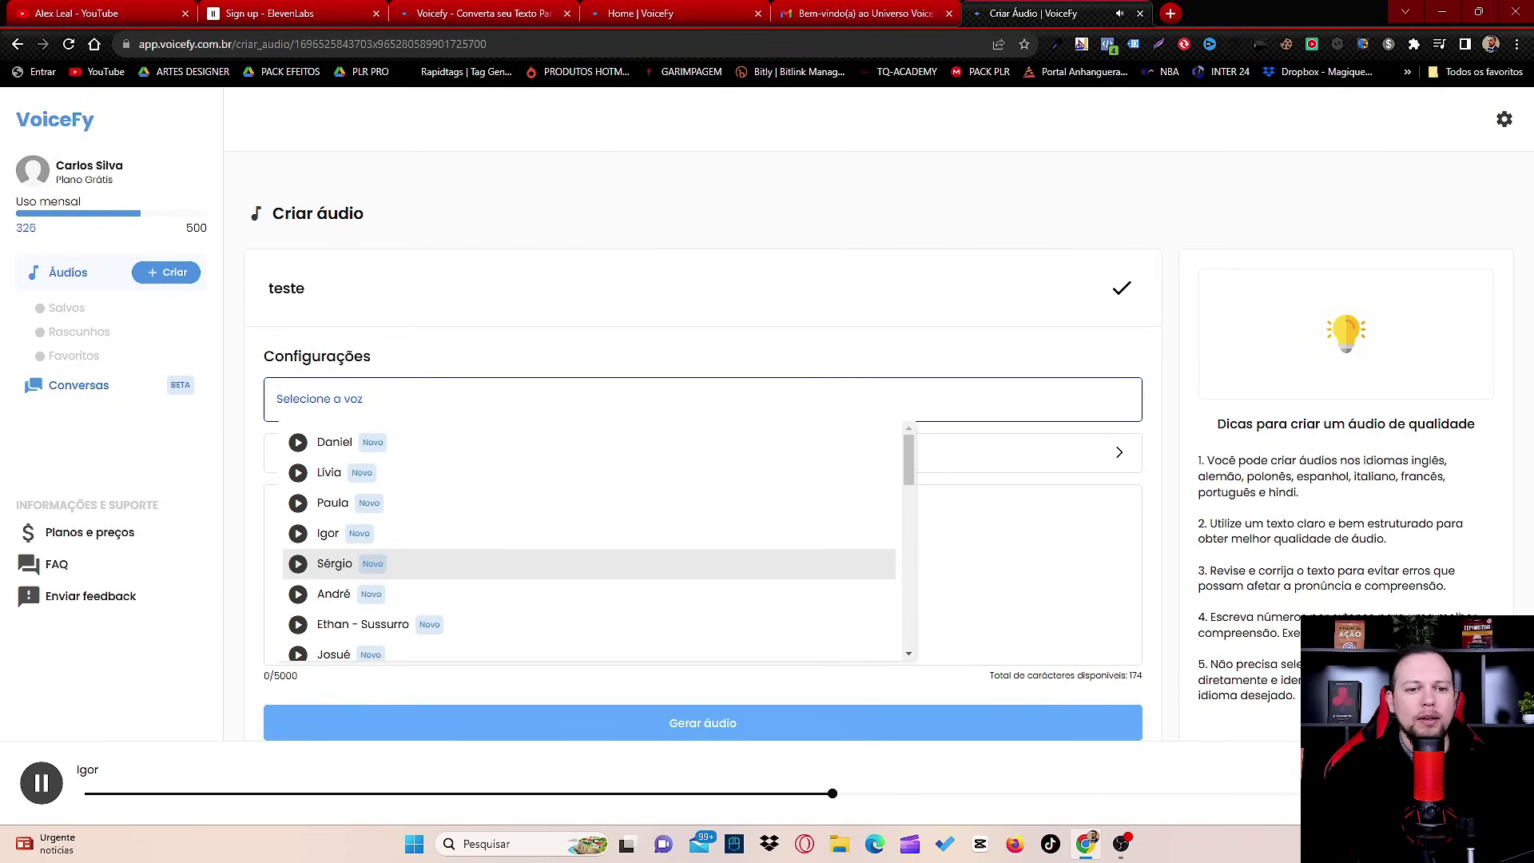
{"action": "key", "text": "Escape"}
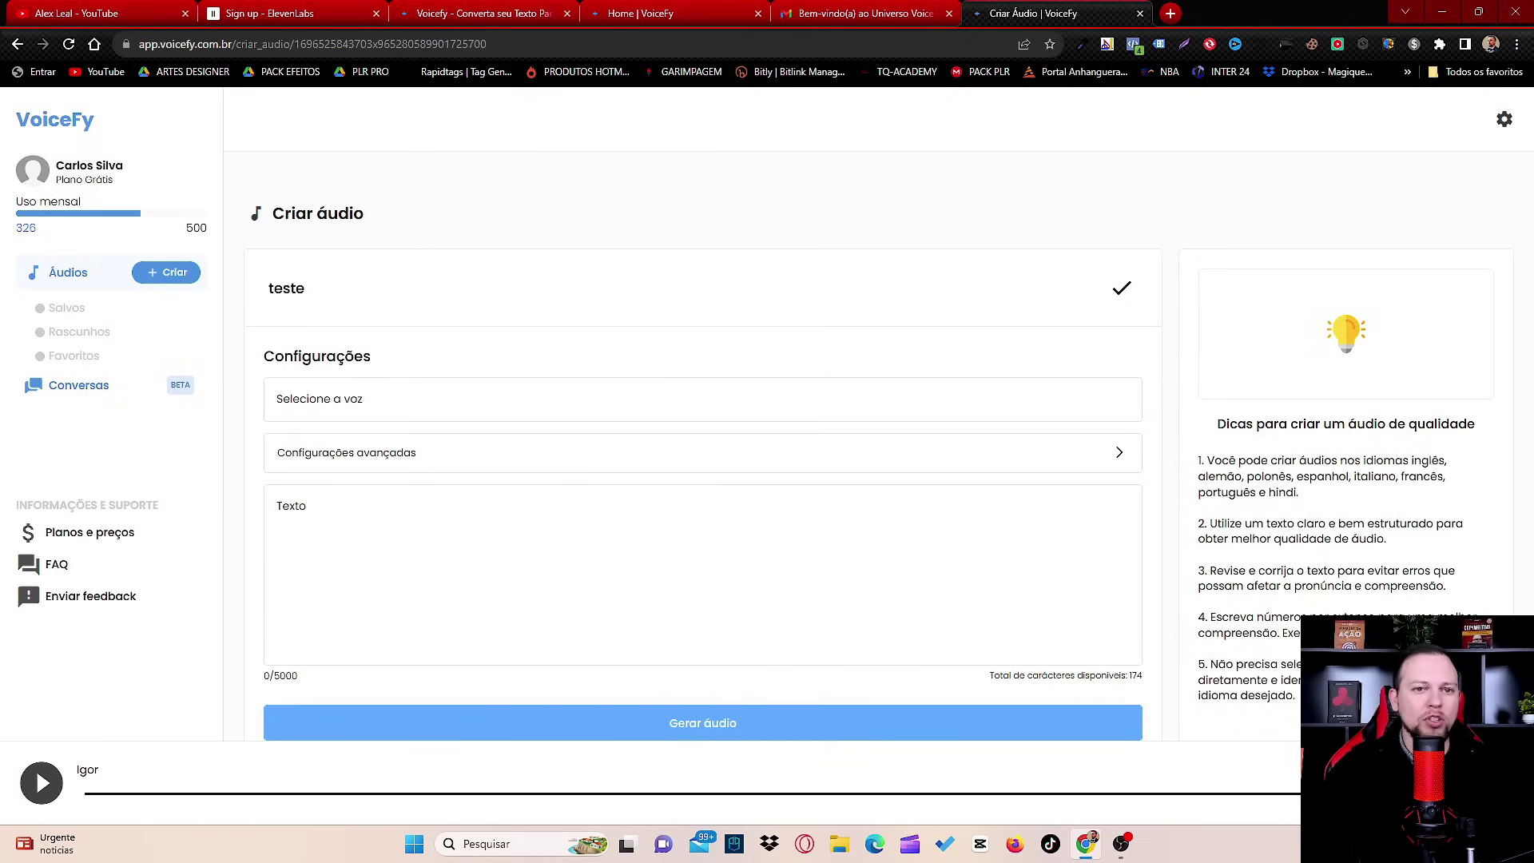
Switch to ElevenLabs and copy the Portuguese text from "Ei, você aí" through "botãozinho de inscrever-se?".
{"action": "key", "text": "ctrl+2"}
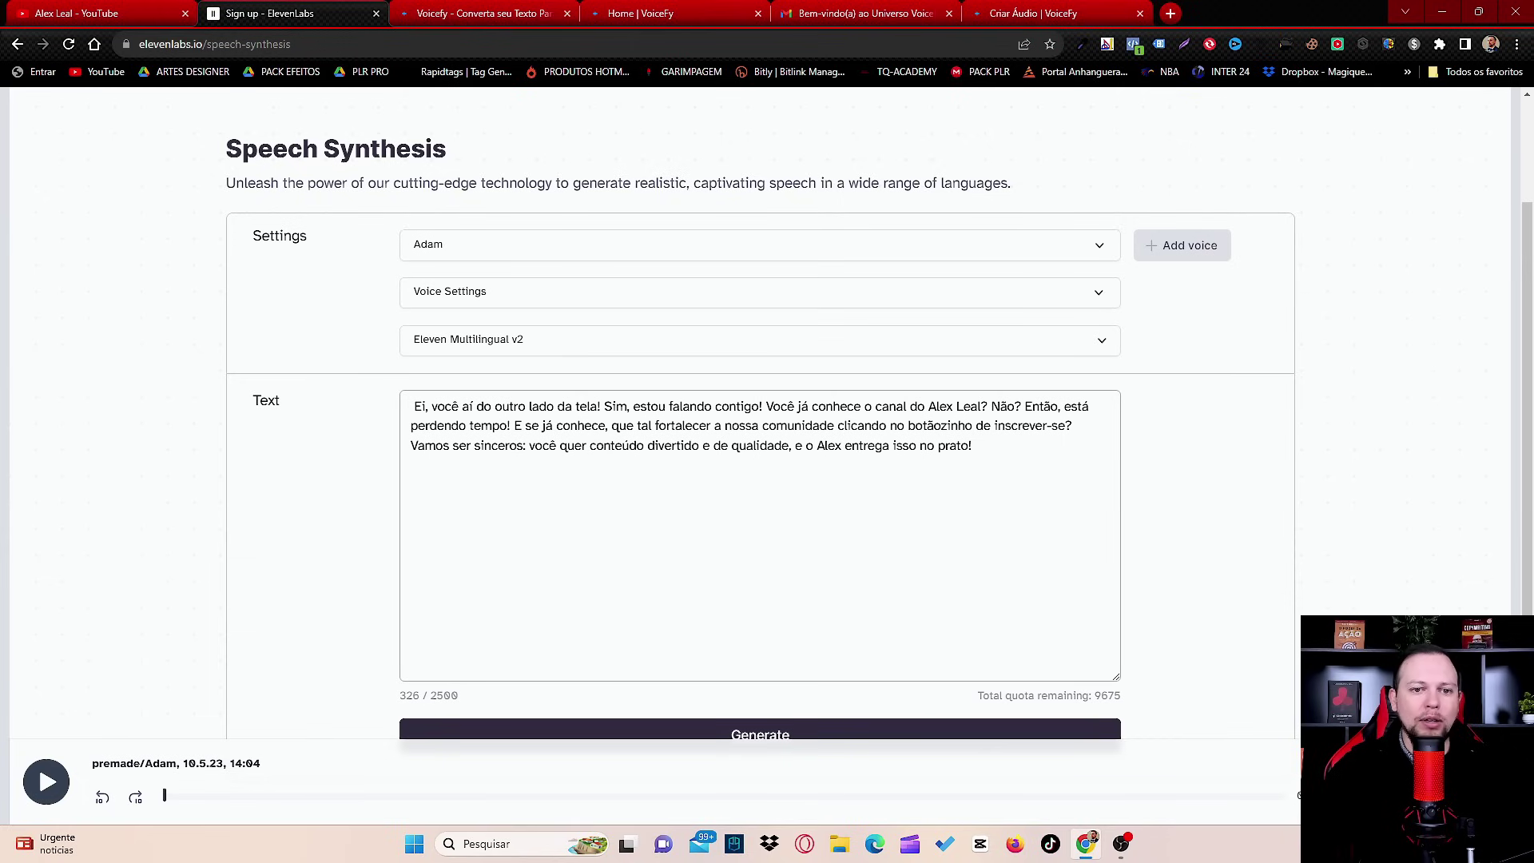
{"action": "left_click_drag", "start_coordinate": [411, 406], "coordinate": [1074, 425]}
{"action": "key", "text": "ctrl+c"}
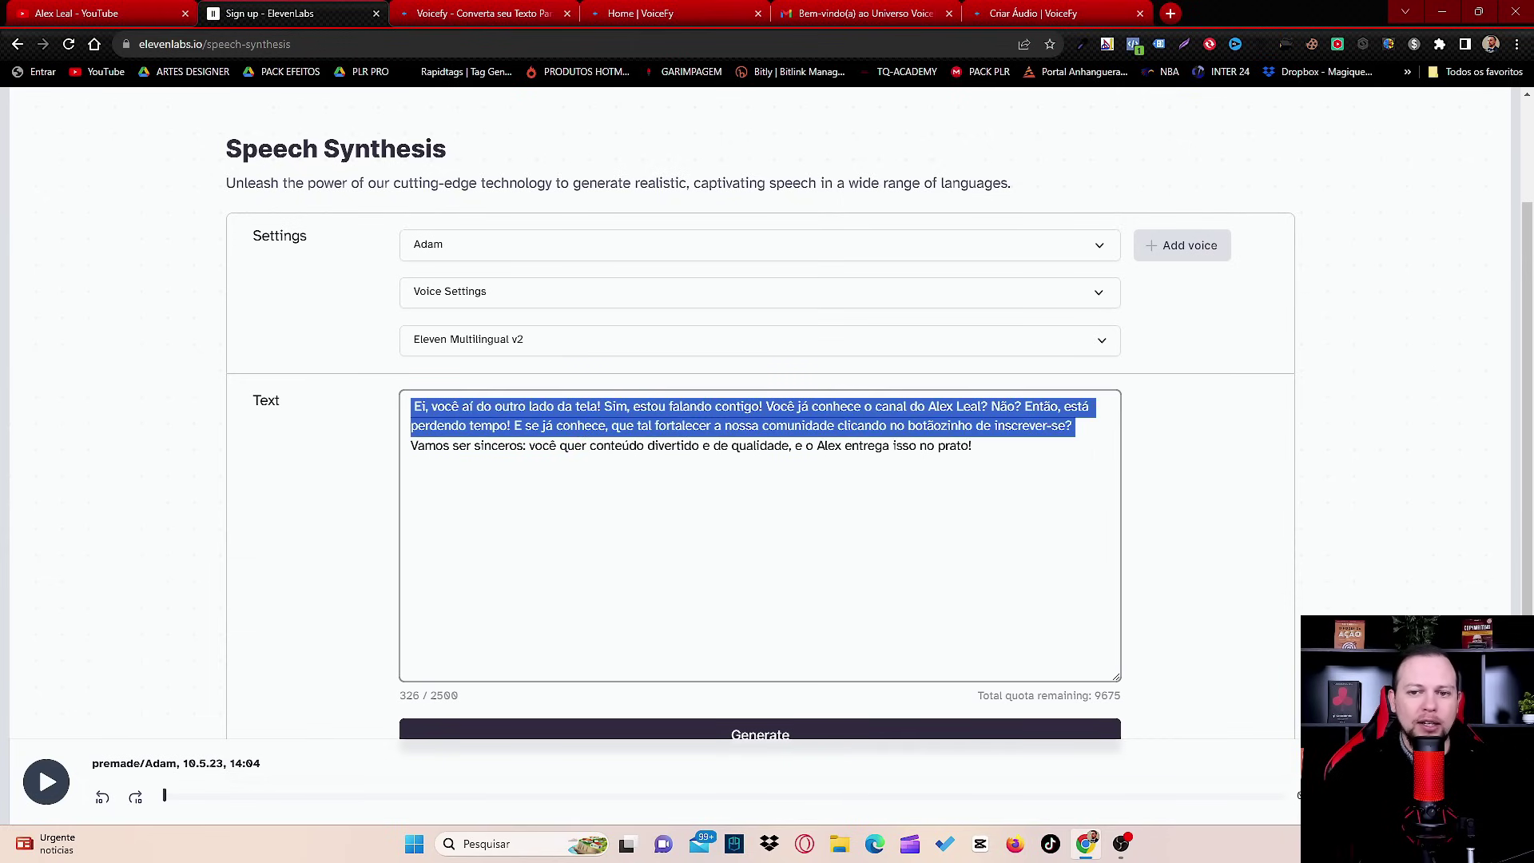
{"action": "right_click", "coordinate": [1003, 413]}
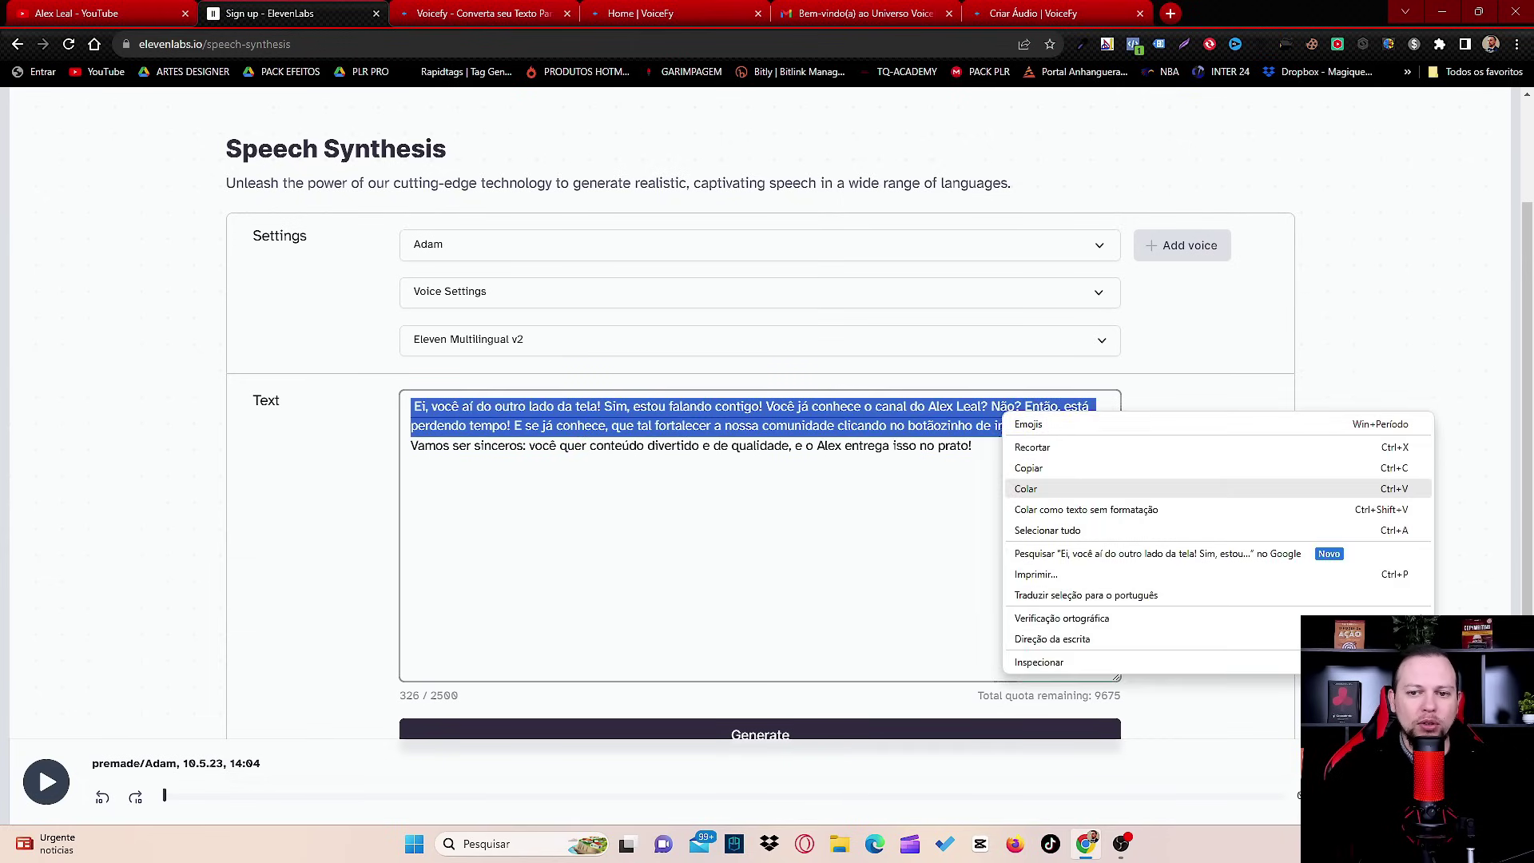
{"action": "left_click", "coordinate": [1028, 468]}
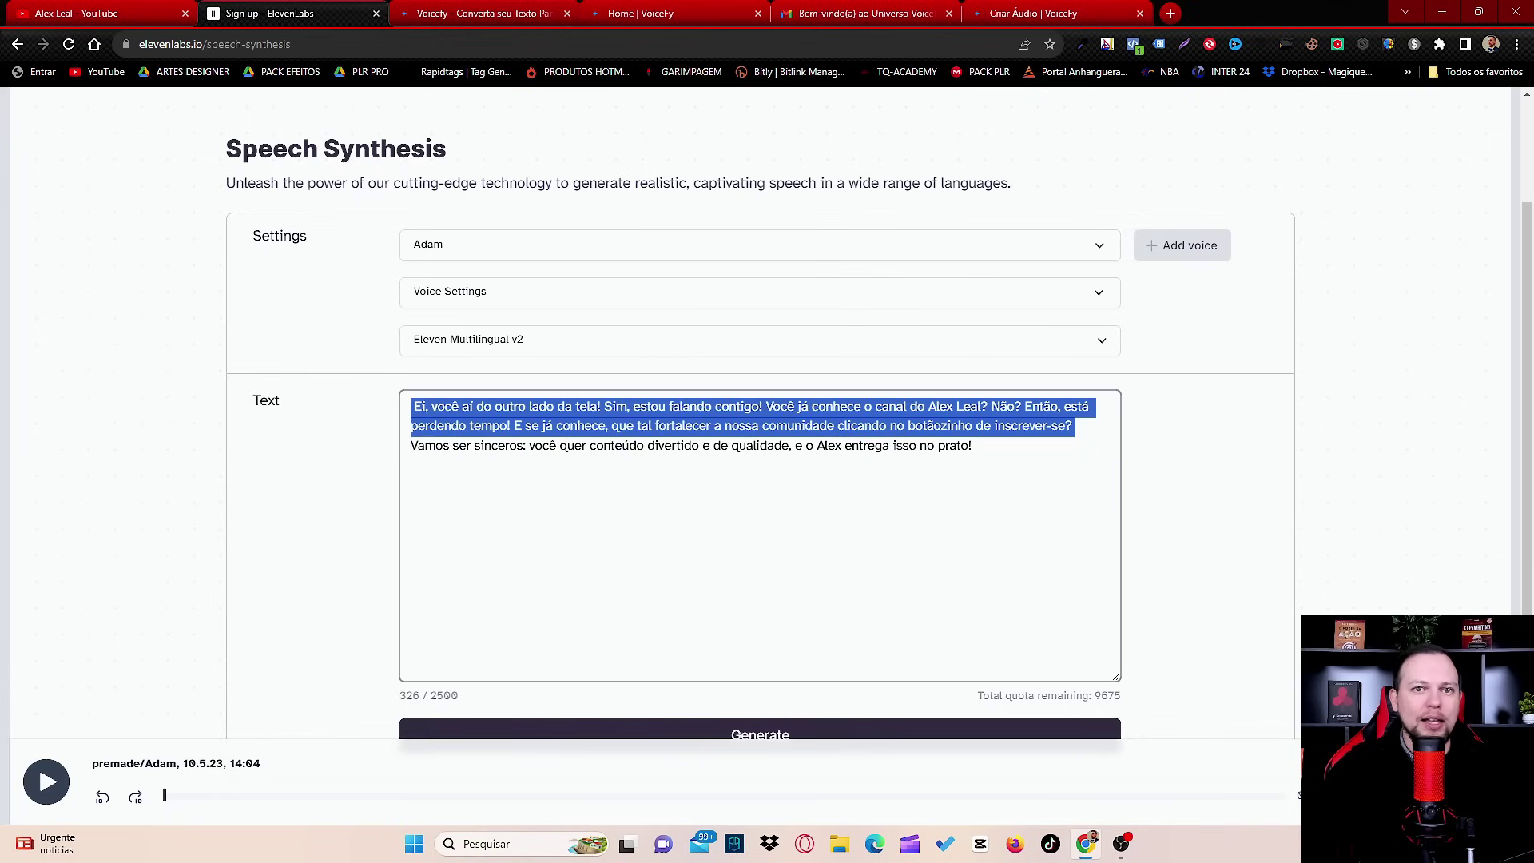
Return to the VoiceFy audio creation page and paste the copied Portuguese text as the text to convert.
{"action": "key", "text": "ctrl+Tab"}
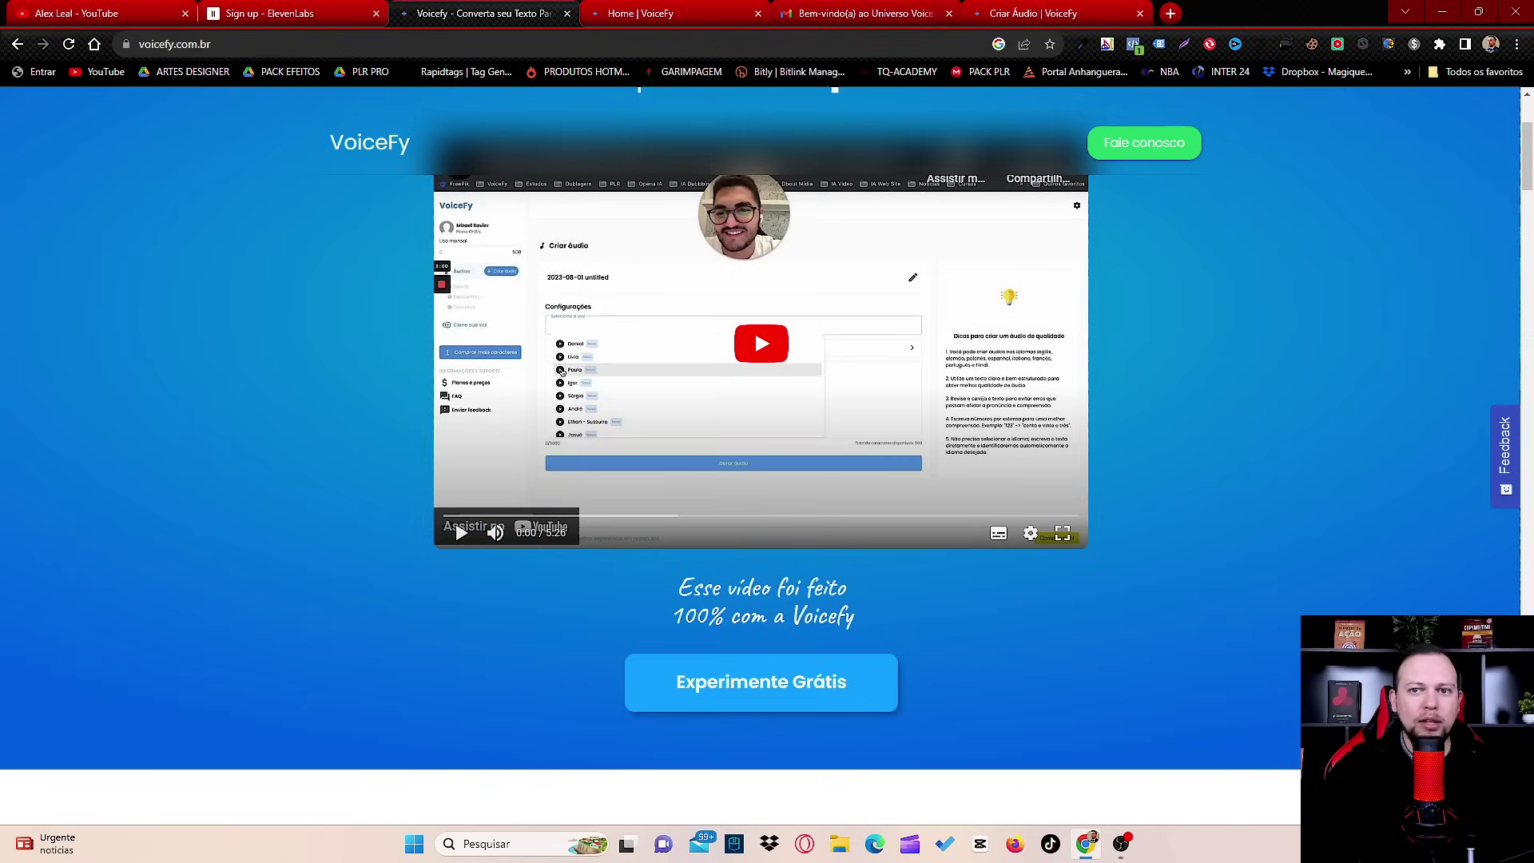
{"action": "key", "text": "ctrl+Tab"}
{"action": "key", "text": "ctrl+Tab"}
{"action": "key", "text": "ctrl+Tab"}
{"action": "left_click", "coordinate": [703, 575]}
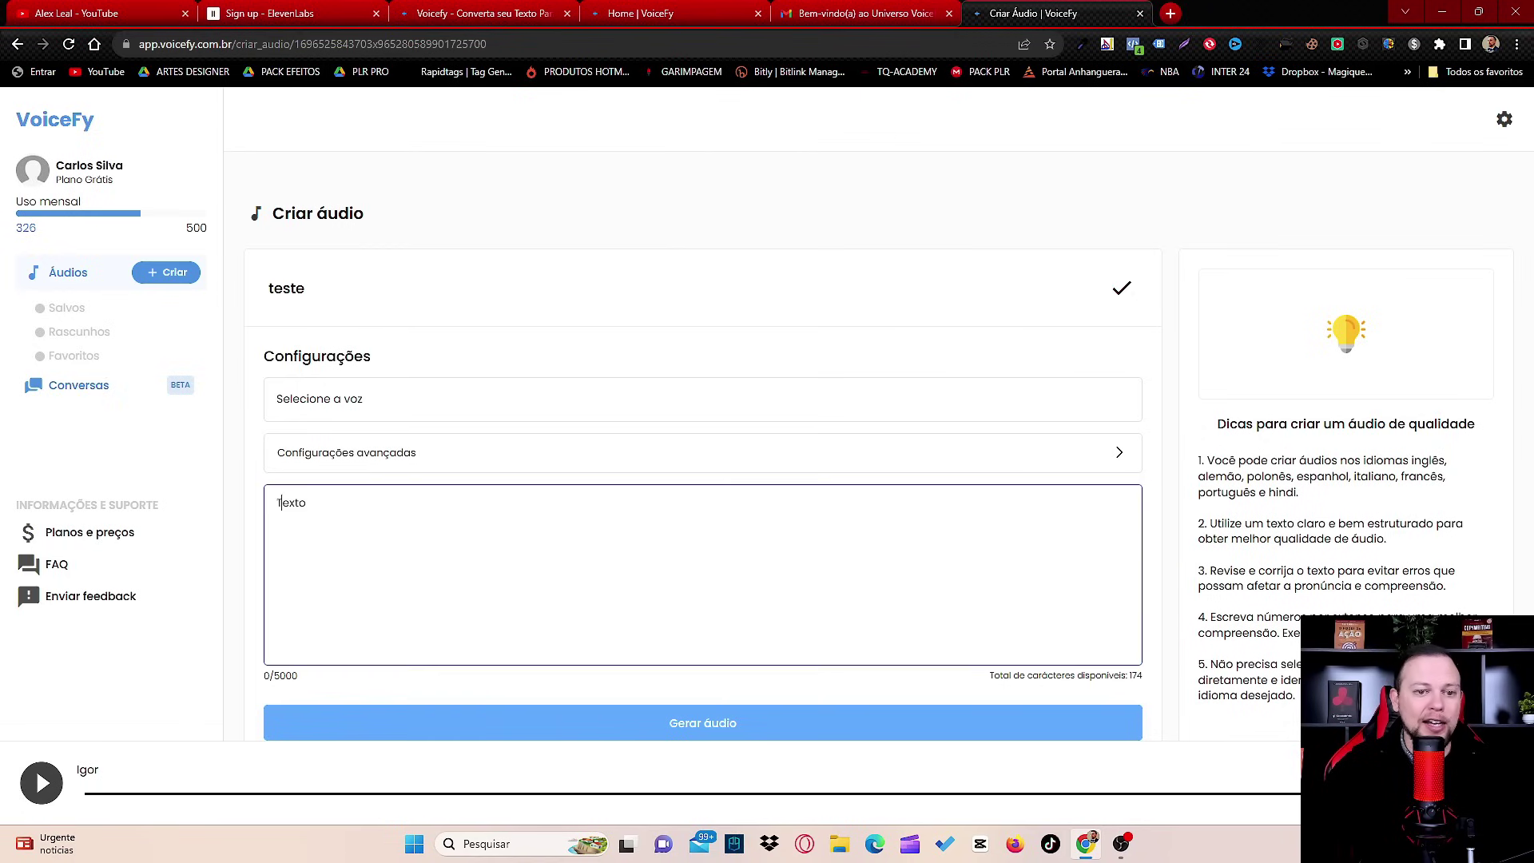
{"action": "key", "text": "ctrl+v"}
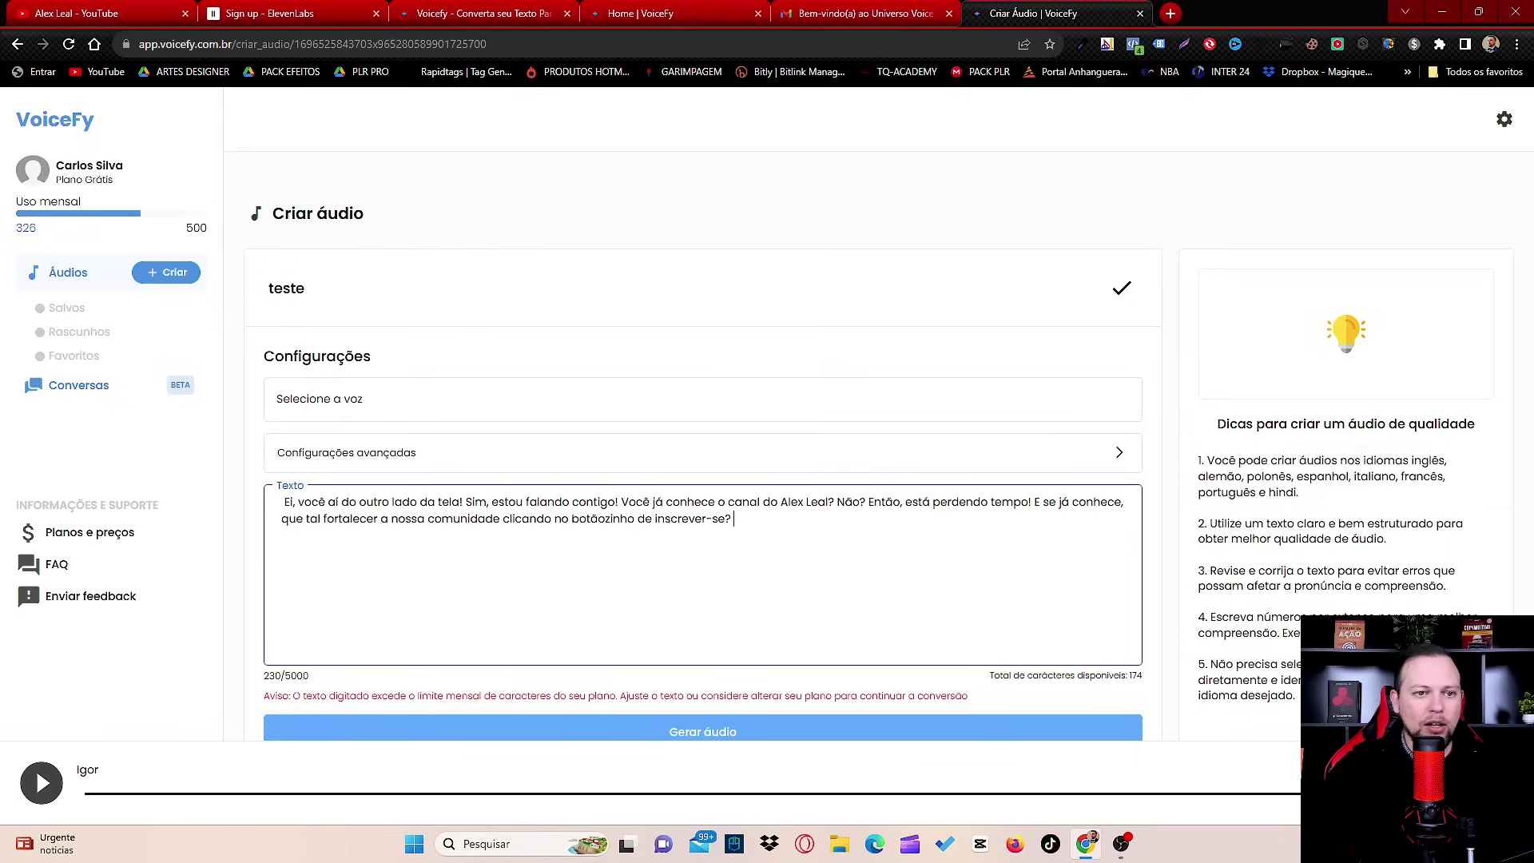
Shorten the pasted text by deleting everything after "Então, está perdendo tempo!".
{"action": "key", "text": "BackSpace"}
{"action": "key", "text": "BackSpace"}
{"action": "key", "text": "BackSpace"}
{"action": "key", "text": "BackSpace"}
{"action": "key", "text": "BackSpace"}
{"action": "key", "text": "BackSpace"}
{"action": "key", "text": "BackSpace"}
{"action": "key", "text": "BackSpace"}
{"action": "key", "text": "BackSpace"}
{"action": "key", "text": "BackSpace"}
{"action": "key", "text": "BackSpace"}
{"action": "key", "text": "BackSpace"}
{"action": "key", "text": "BackSpace"}
{"action": "key", "text": "BackSpace"}
{"action": "key", "text": "BackSpace"}
{"action": "key", "text": "BackSpace"}
{"action": "key", "text": "BackSpace"}
{"action": "key", "text": "BackSpace"}
{"action": "key", "text": "BackSpace"}
{"action": "key", "text": "BackSpace"}
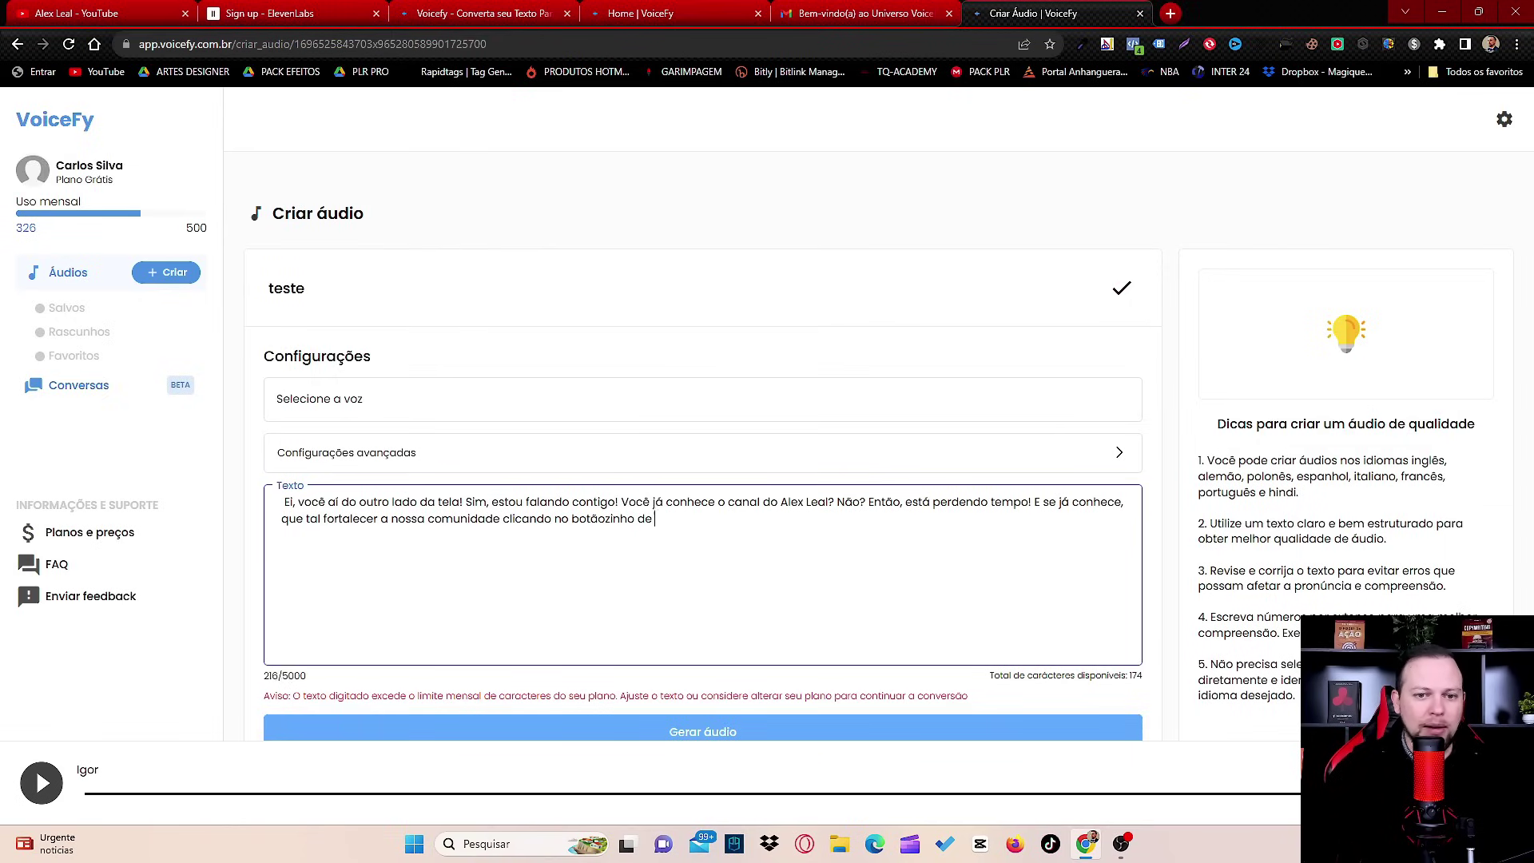
{"action": "key", "text": "BackSpace"}
{"action": "key", "text": "BackSpace"}
{"action": "key", "text": "BackSpace"}
{"action": "key", "text": "BackSpace"}
{"action": "key", "text": "BackSpace"}
{"action": "key", "text": "BackSpace"}
{"action": "key", "text": "BackSpace"}
{"action": "key", "text": "BackSpace"}
{"action": "key", "text": "BackSpace"}
{"action": "key", "text": "BackSpace"}
{"action": "key", "text": "BackSpace"}
{"action": "key", "text": "BackSpace"}
{"action": "key", "text": "BackSpace"}
{"action": "key", "text": "BackSpace"}
{"action": "key", "text": "BackSpace"}
{"action": "key", "text": "BackSpace"}
{"action": "key", "text": "BackSpace"}
{"action": "key", "text": "BackSpace"}
{"action": "key", "text": "BackSpace"}
{"action": "key", "text": "BackSpace"}
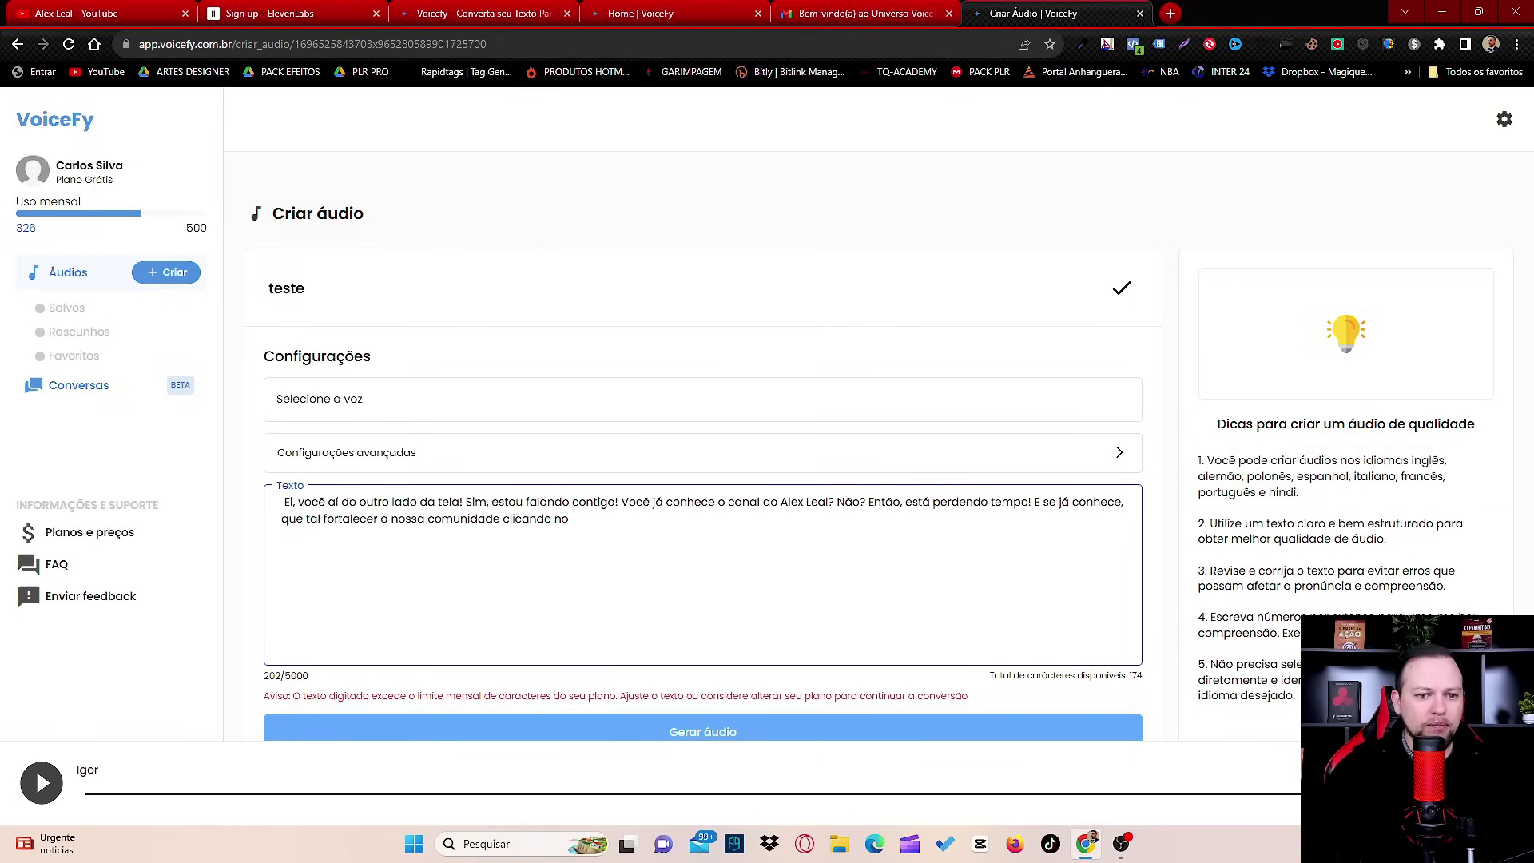
{"action": "key", "text": "BackSpace"}
{"action": "key", "text": "BackSpace"}
{"action": "key", "text": "BackSpace"}
{"action": "key", "text": "BackSpace"}
{"action": "key", "text": "BackSpace"}
{"action": "key", "text": "BackSpace"}
{"action": "key", "text": "BackSpace"}
{"action": "key", "text": "BackSpace"}
{"action": "key", "text": "BackSpace"}
{"action": "key", "text": "BackSpace"}
{"action": "key", "text": "BackSpace"}
{"action": "key", "text": "BackSpace"}
{"action": "key", "text": "BackSpace"}
{"action": "key", "text": "BackSpace"}
{"action": "key", "text": "BackSpace"}
{"action": "key", "text": "BackSpace"}
{"action": "key", "text": "BackSpace"}
{"action": "key", "text": "BackSpace"}
{"action": "key", "text": "BackSpace"}
{"action": "key", "text": "BackSpace"}
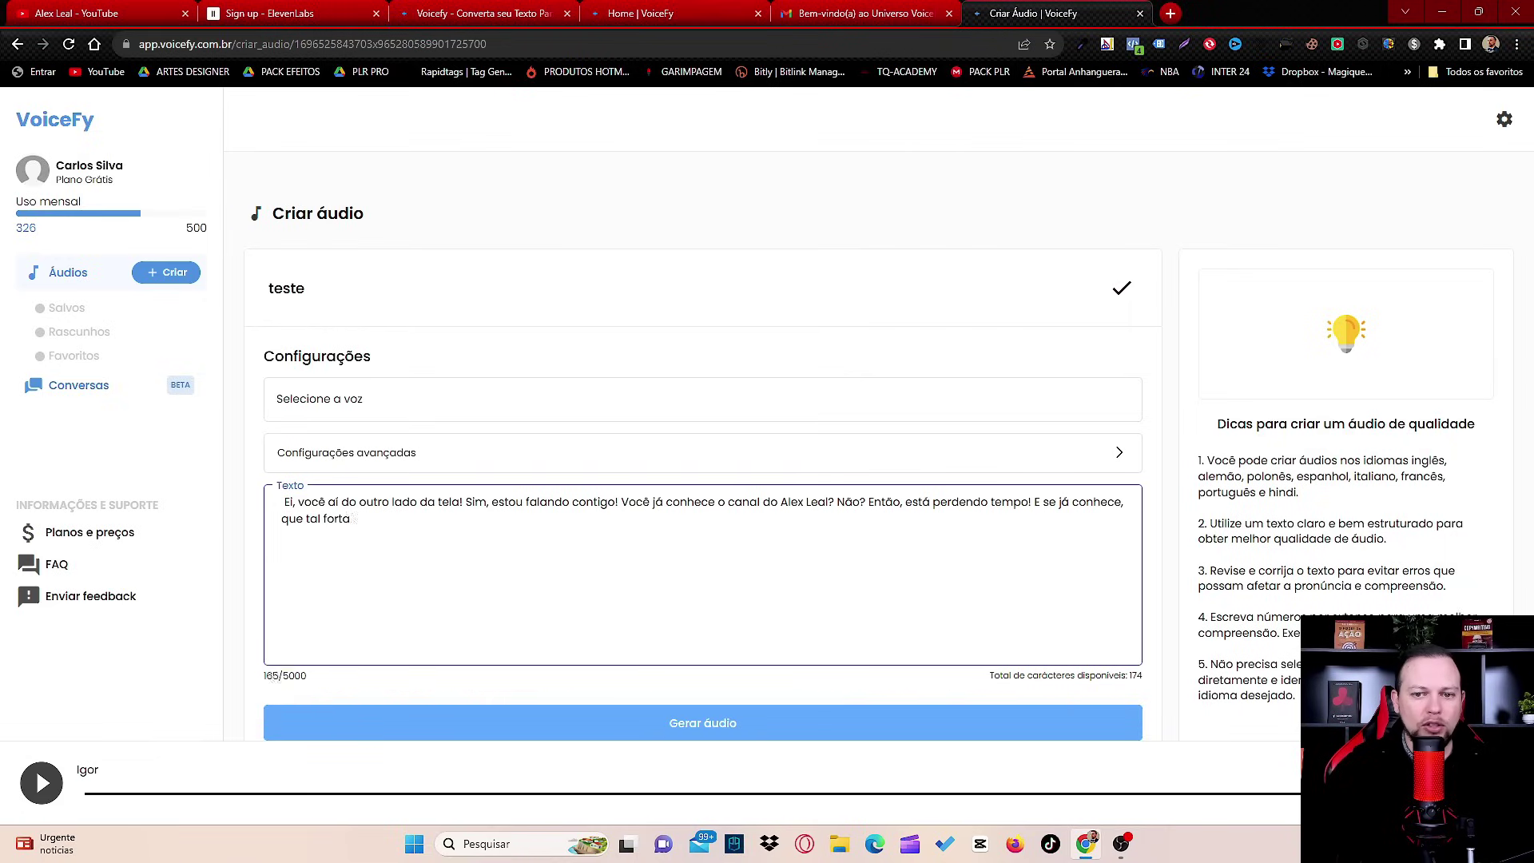
{"action": "key", "text": "BackSpace"}
{"action": "key", "text": "BackSpace"}
{"action": "key", "text": "BackSpace"}
{"action": "key", "text": "BackSpace"}
{"action": "key", "text": "BackSpace"}
{"action": "key", "text": "BackSpace"}
{"action": "key", "text": "BackSpace"}
{"action": "key", "text": "BackSpace"}
{"action": "key", "text": "BackSpace"}
{"action": "key", "text": "BackSpace"}
{"action": "key", "text": "BackSpace"}
{"action": "key", "text": "BackSpace"}
{"action": "key", "text": "BackSpace"}
{"action": "key", "text": "BackSpace"}
{"action": "key", "text": "BackSpace"}
{"action": "key", "text": "BackSpace"}
{"action": "key", "text": "BackSpace"}
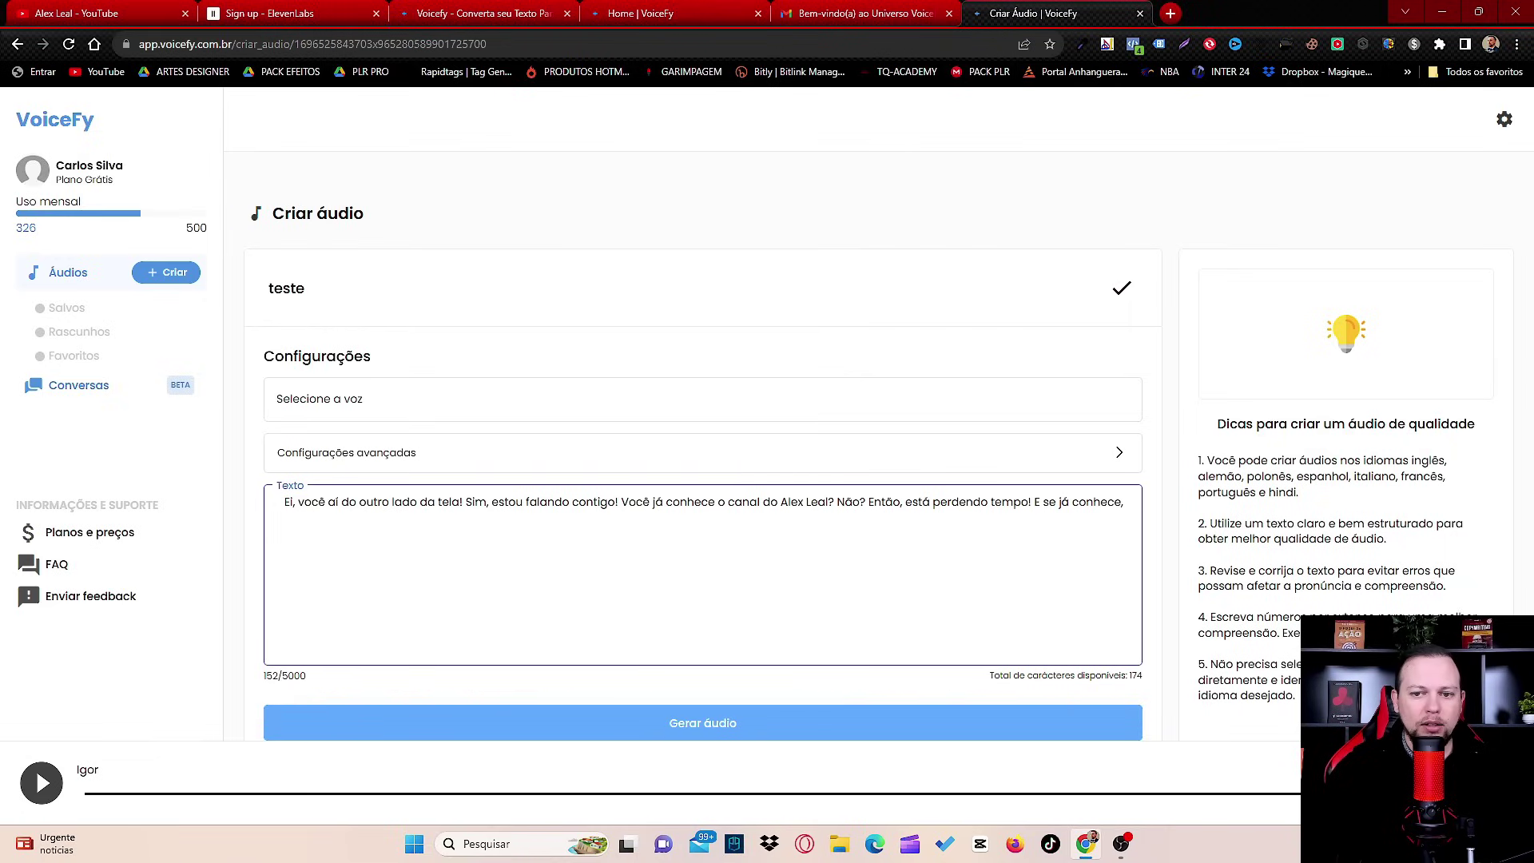
{"action": "key", "text": "BackSpace"}
{"action": "key", "text": "BackSpace"}
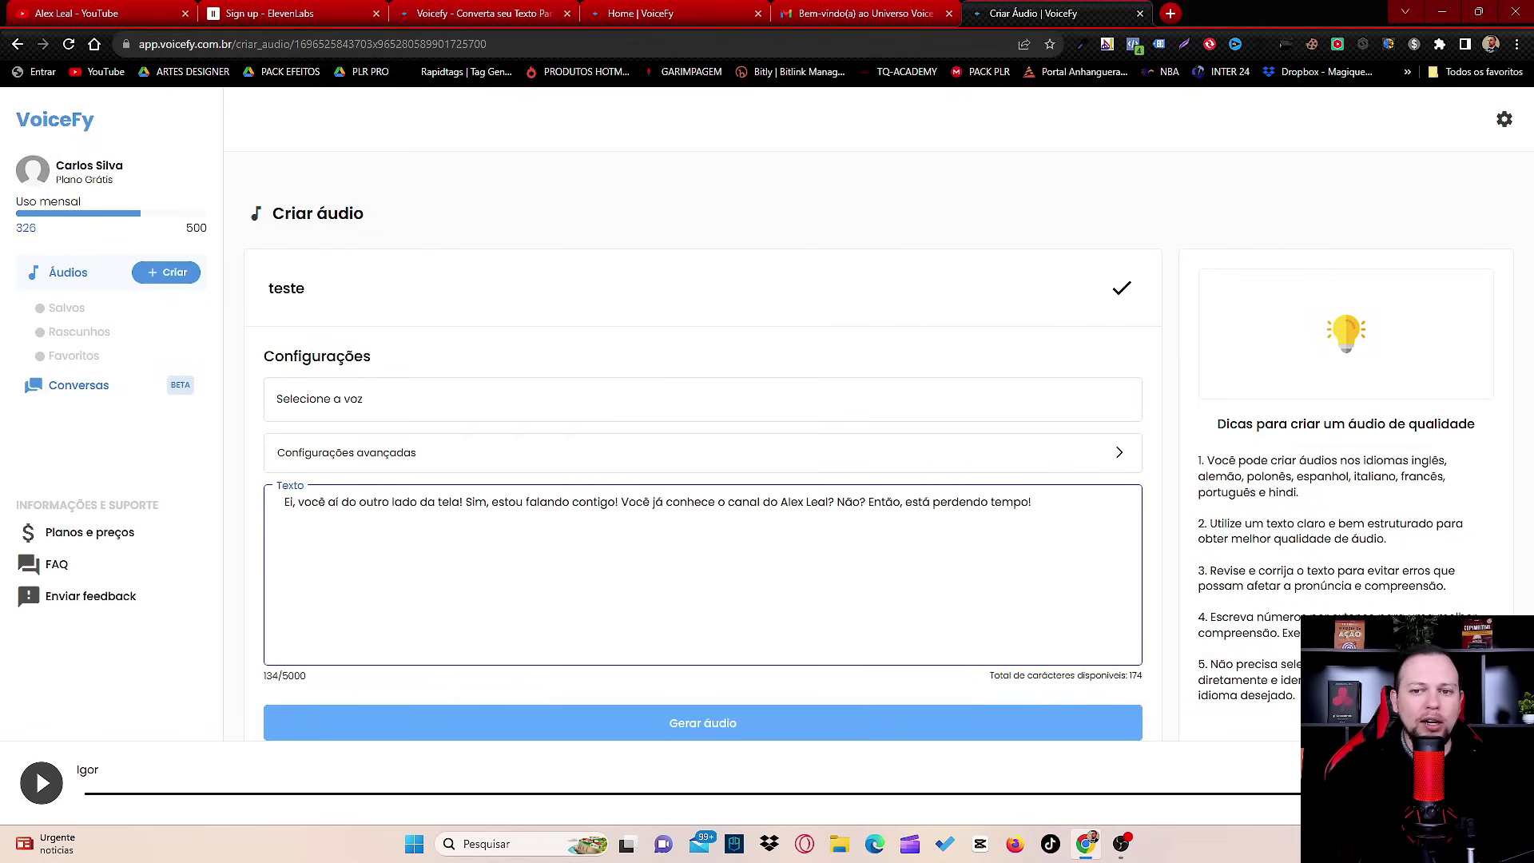
Listen to the Paula and Ethan - Sussurro samples in the list of available voices.
{"action": "left_click", "coordinate": [791, 399]}
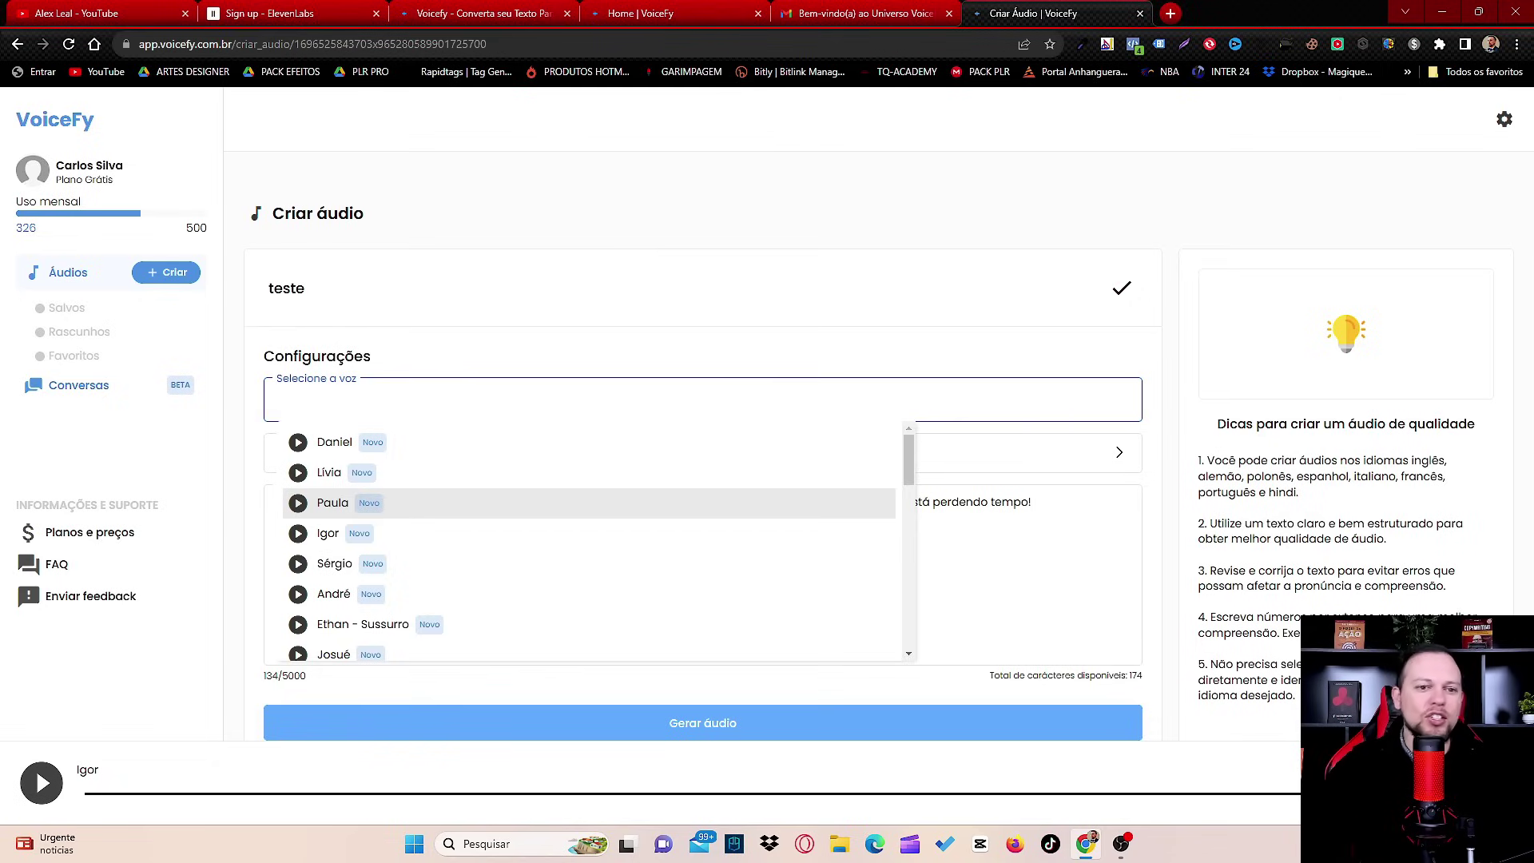
{"action": "left_click", "coordinate": [298, 502]}
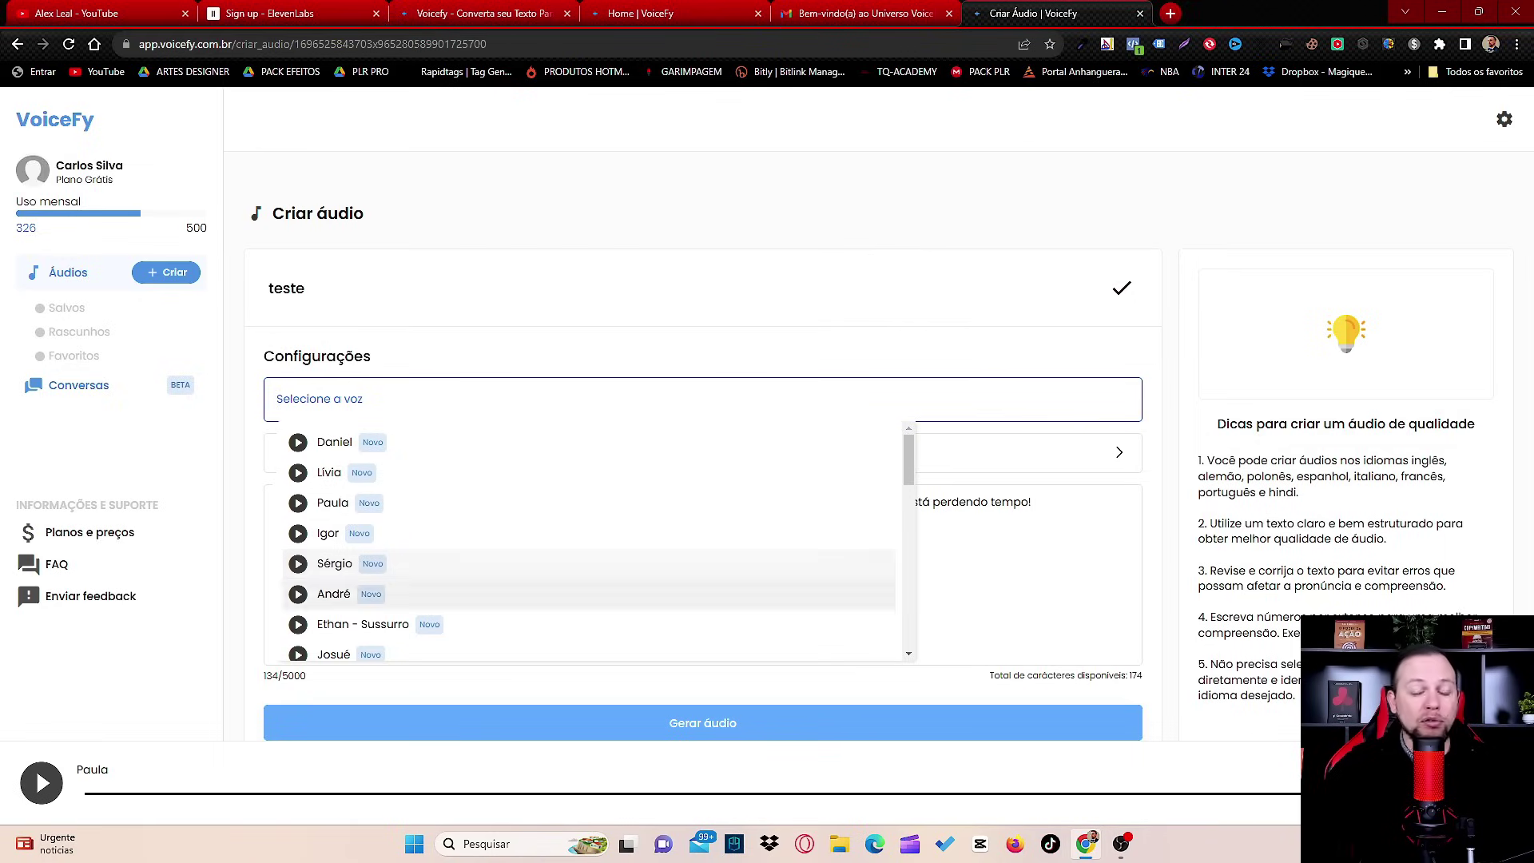
{"action": "scroll", "coordinate": [591, 588], "scroll_direction": "down", "scroll_amount": 2}
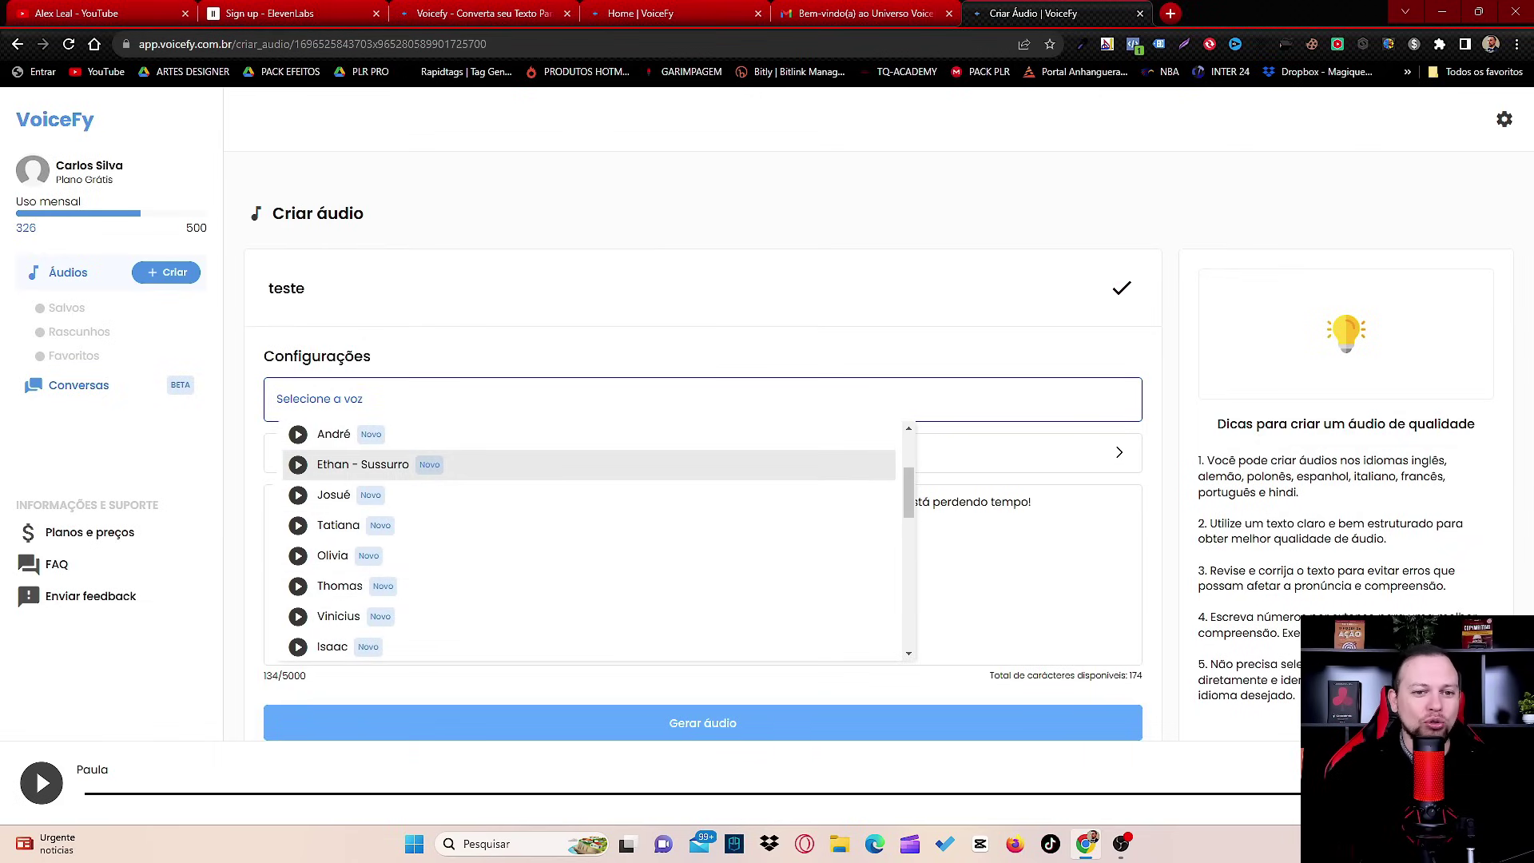
{"action": "left_click", "coordinate": [297, 464]}
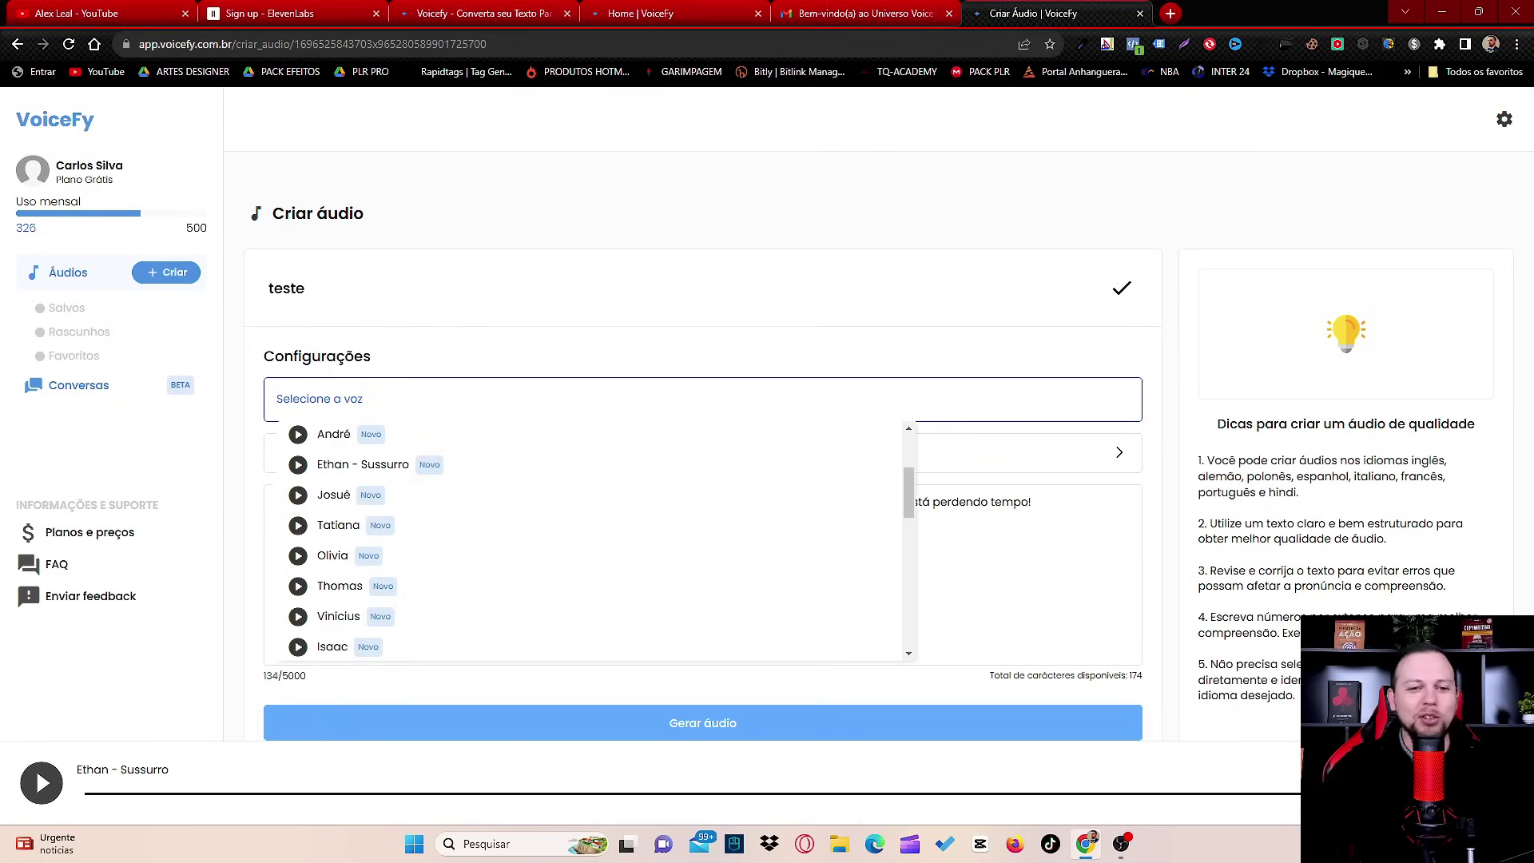
Choose the Paula voice for the teste audio, generate the audio and play the result.
{"action": "scroll", "coordinate": [479, 552], "scroll_direction": "up", "scroll_amount": 2}
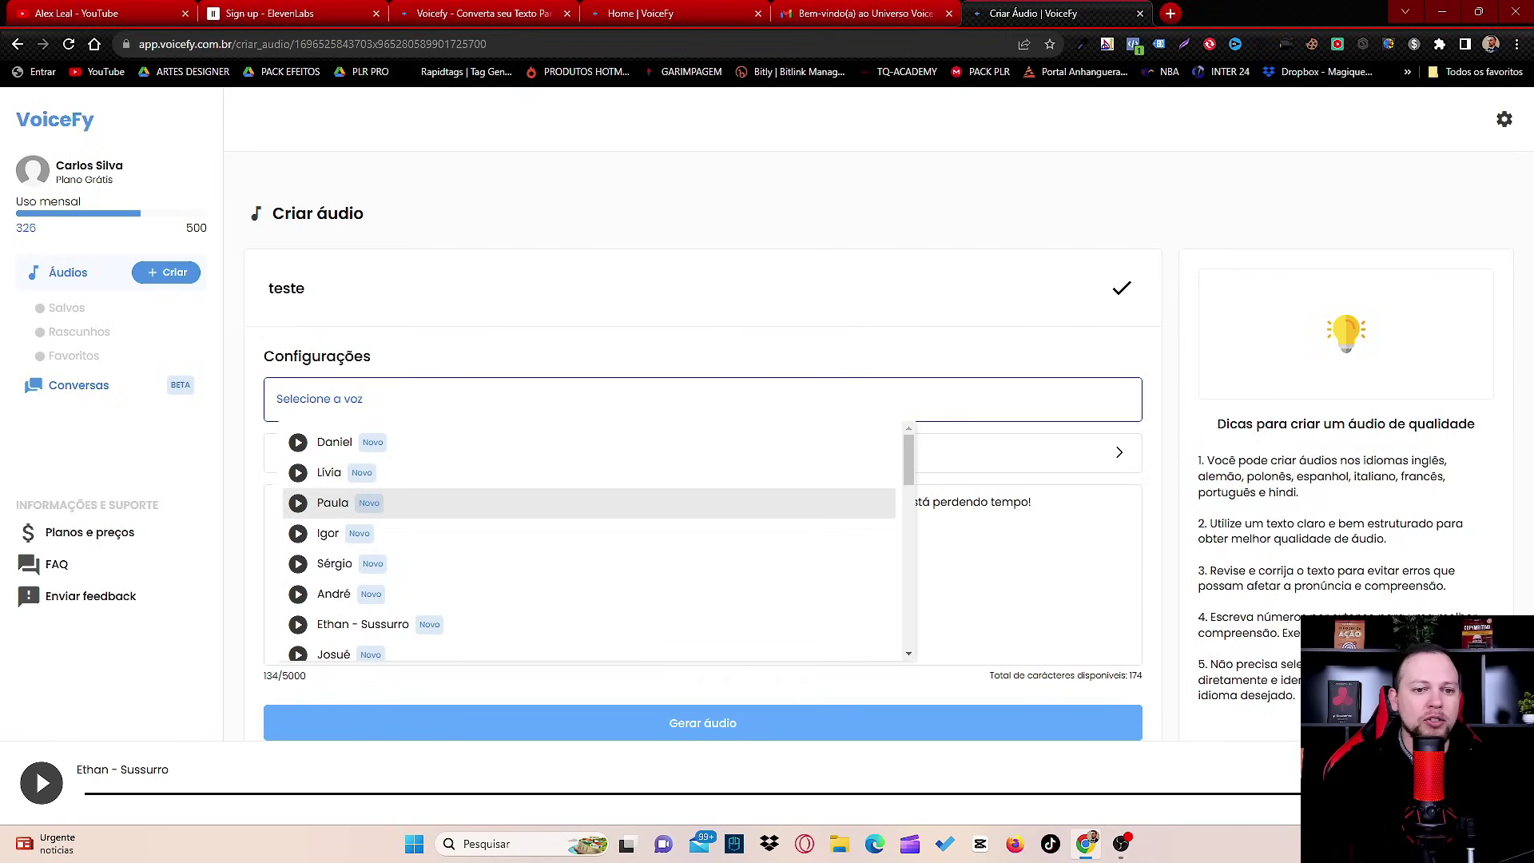
{"action": "left_click", "coordinate": [333, 502]}
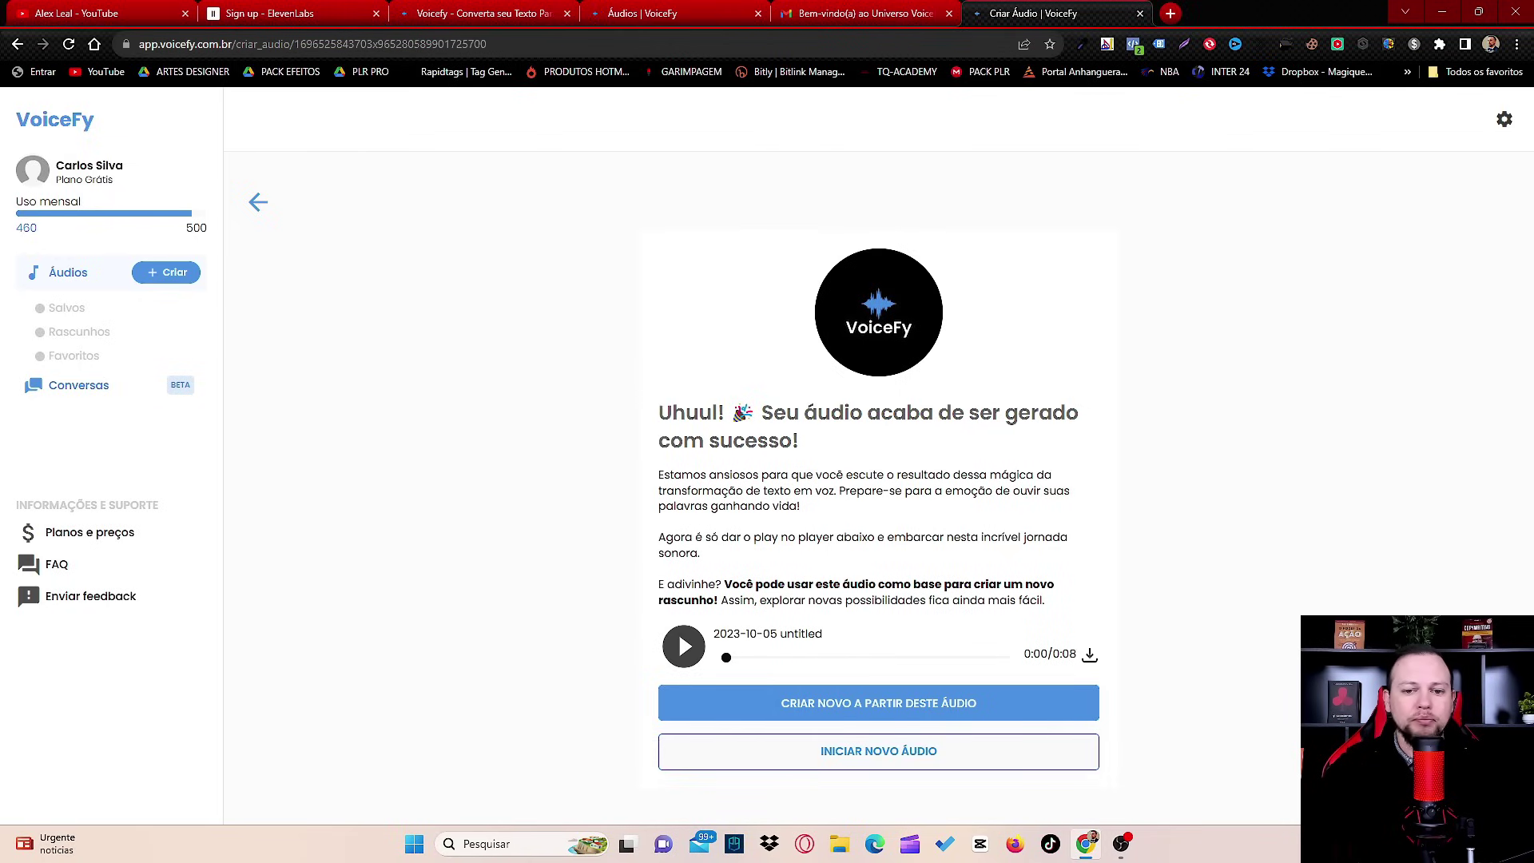
{"action": "key", "text": "space"}
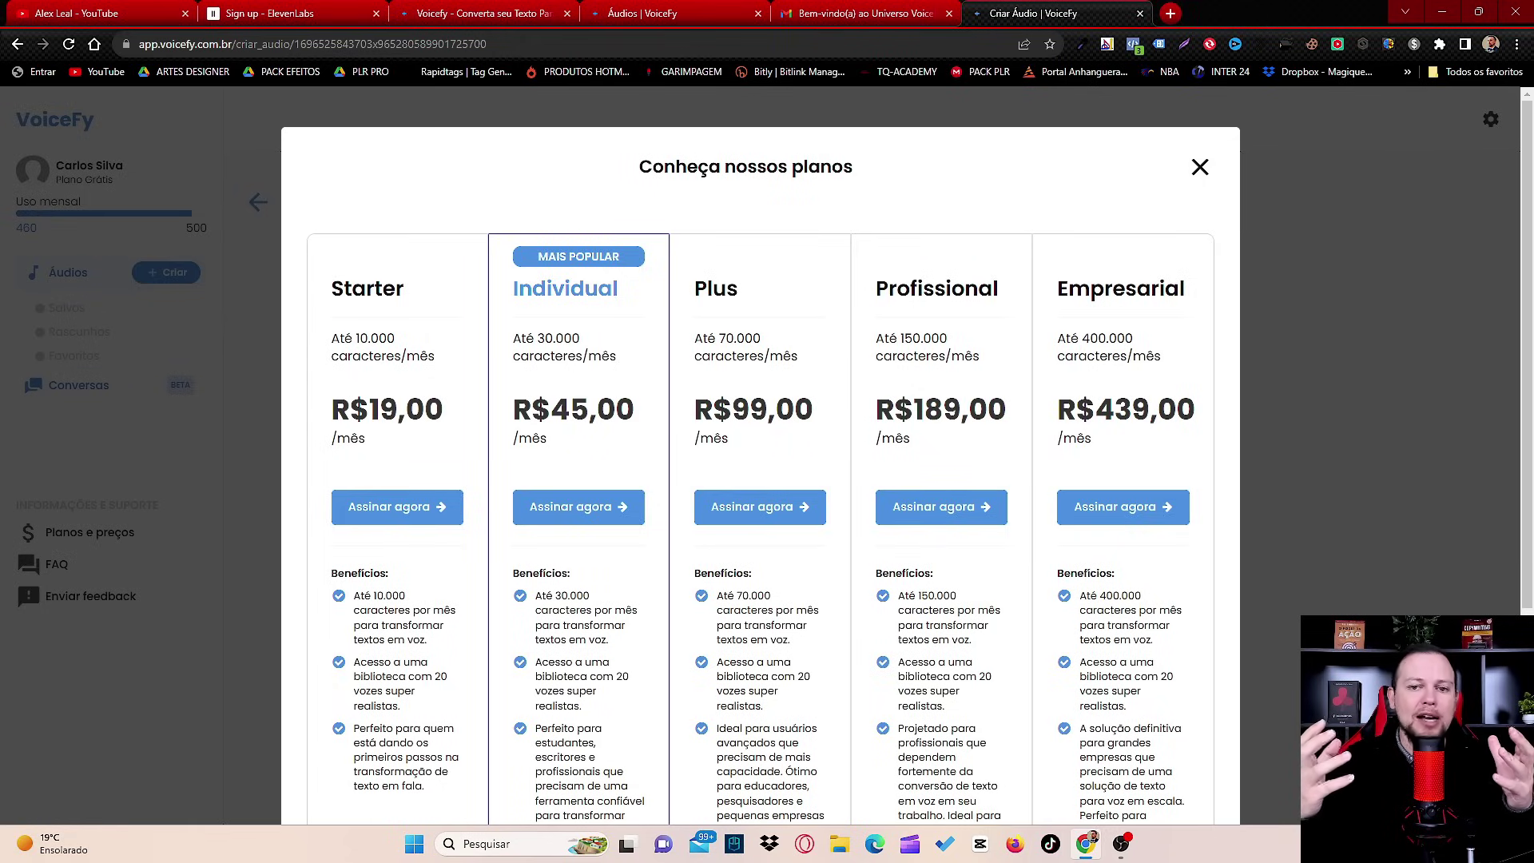
Review the prices, monthly character limits and benefits of the VoiceFy subscription plans.
{"action": "scroll", "coordinate": [760, 479], "scroll_direction": "down", "scroll_amount": 1}
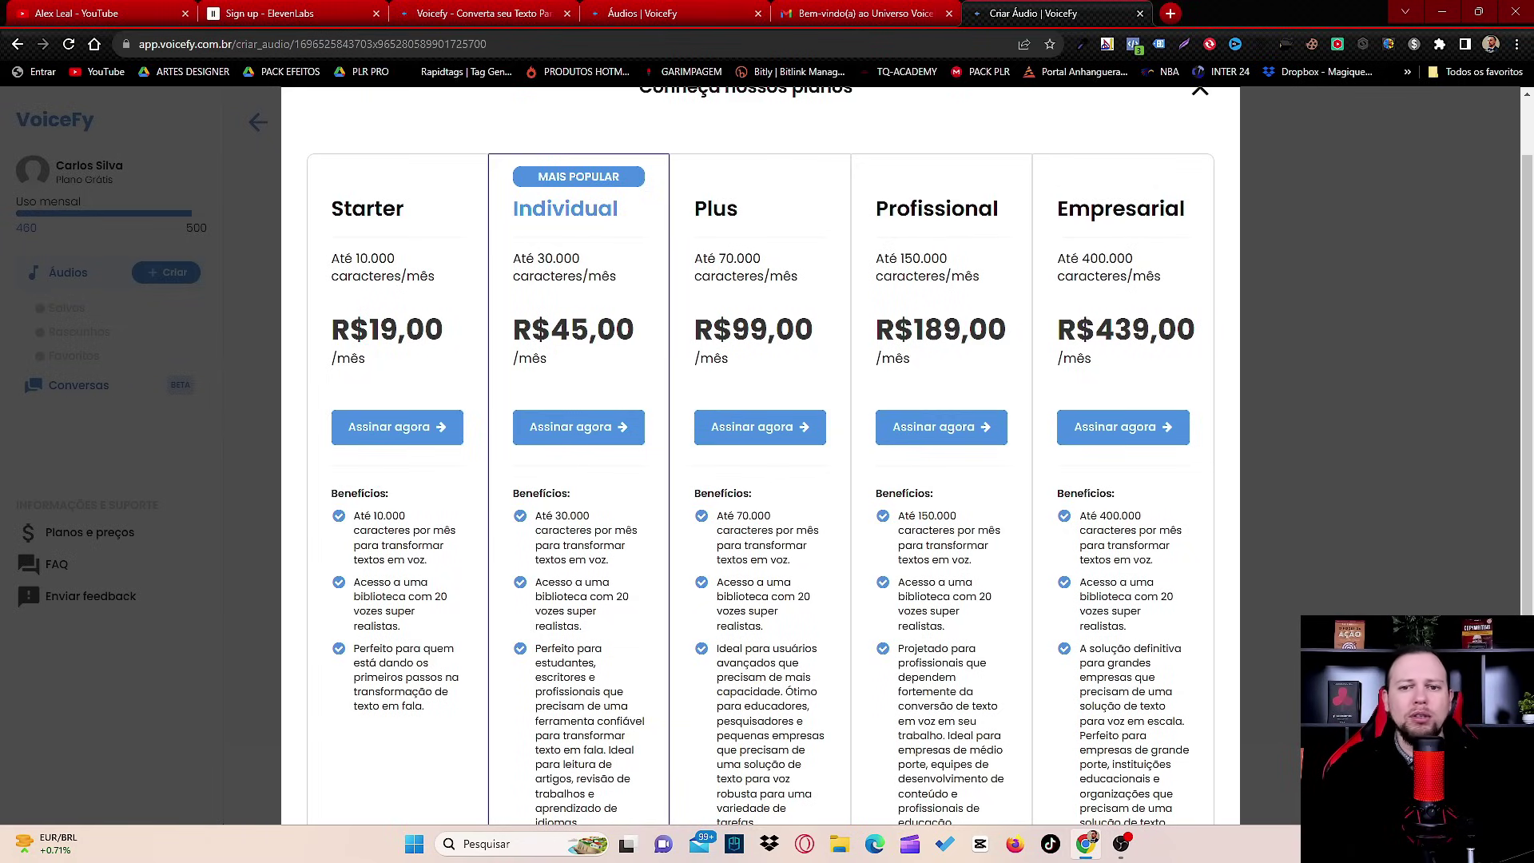
{"action": "scroll", "coordinate": [761, 456], "scroll_direction": "up", "scroll_amount": 1}
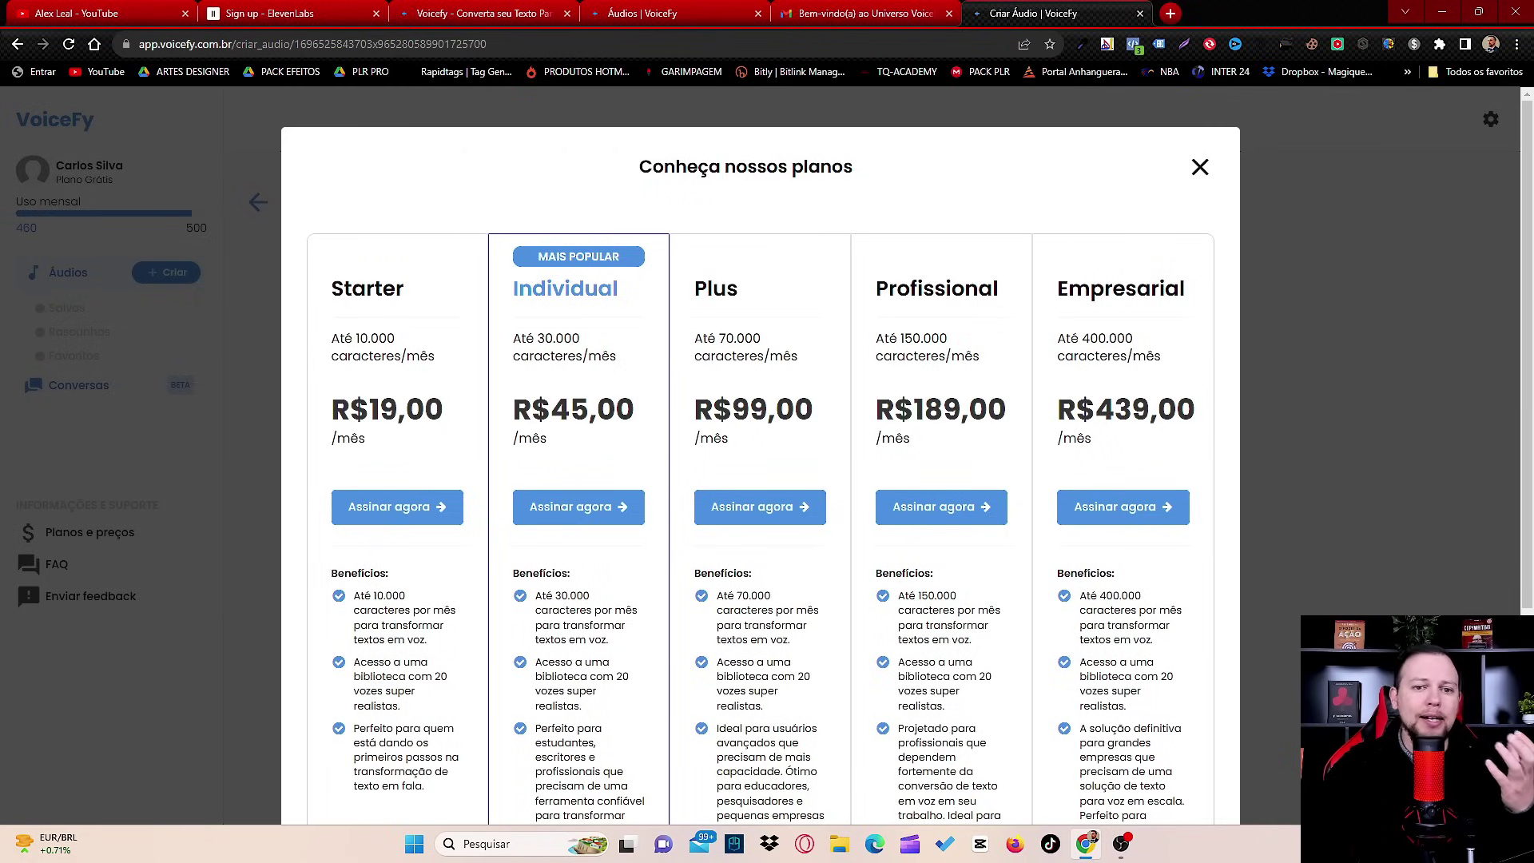
{"action": "scroll", "coordinate": [397, 347], "scroll_direction": "down", "scroll_amount": 2}
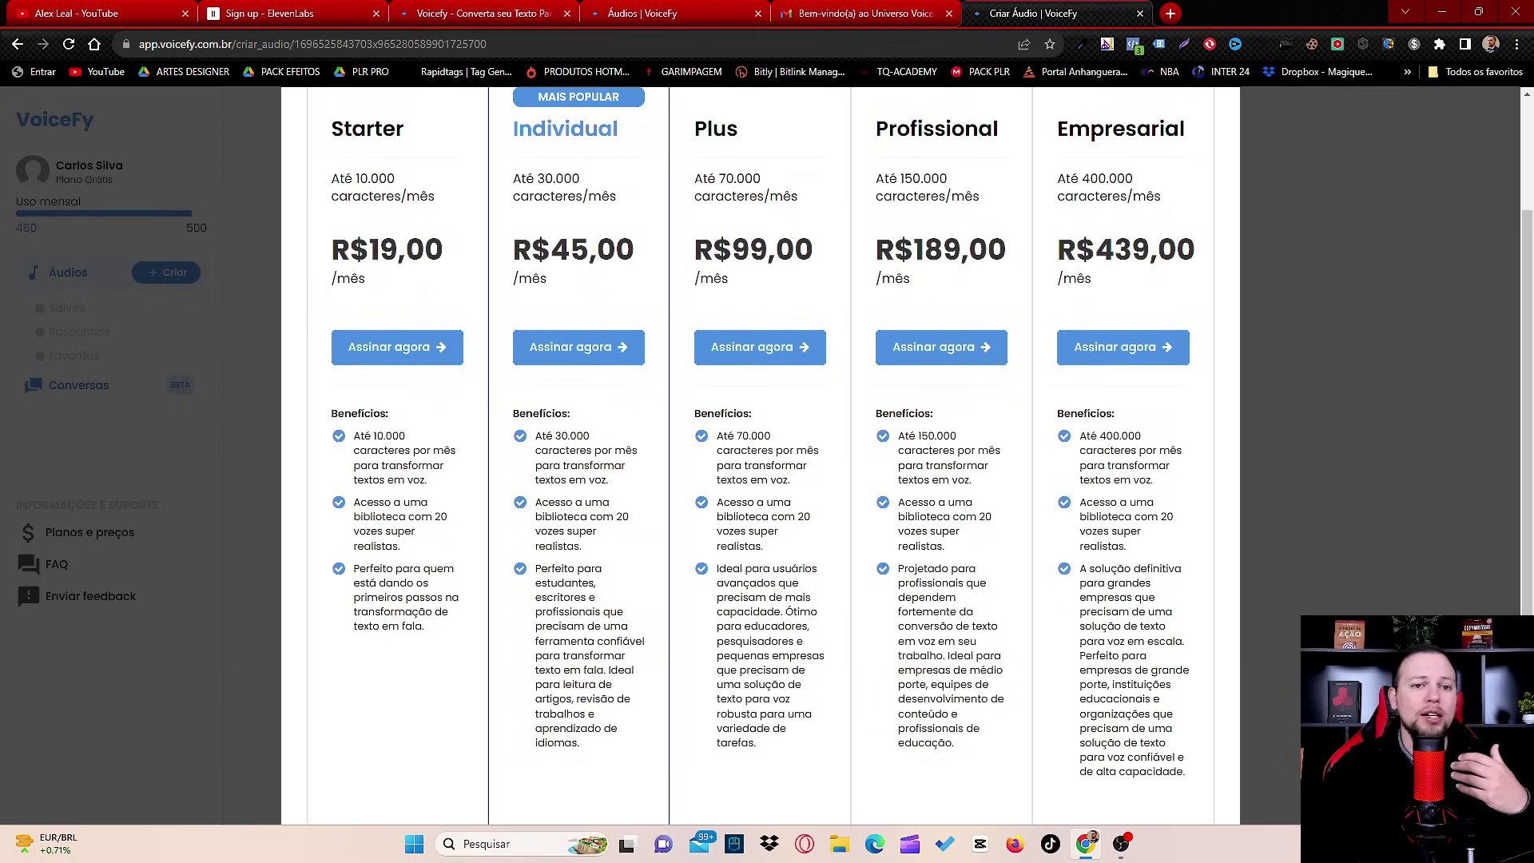
{"action": "scroll", "coordinate": [397, 346], "scroll_direction": "up", "scroll_amount": 1}
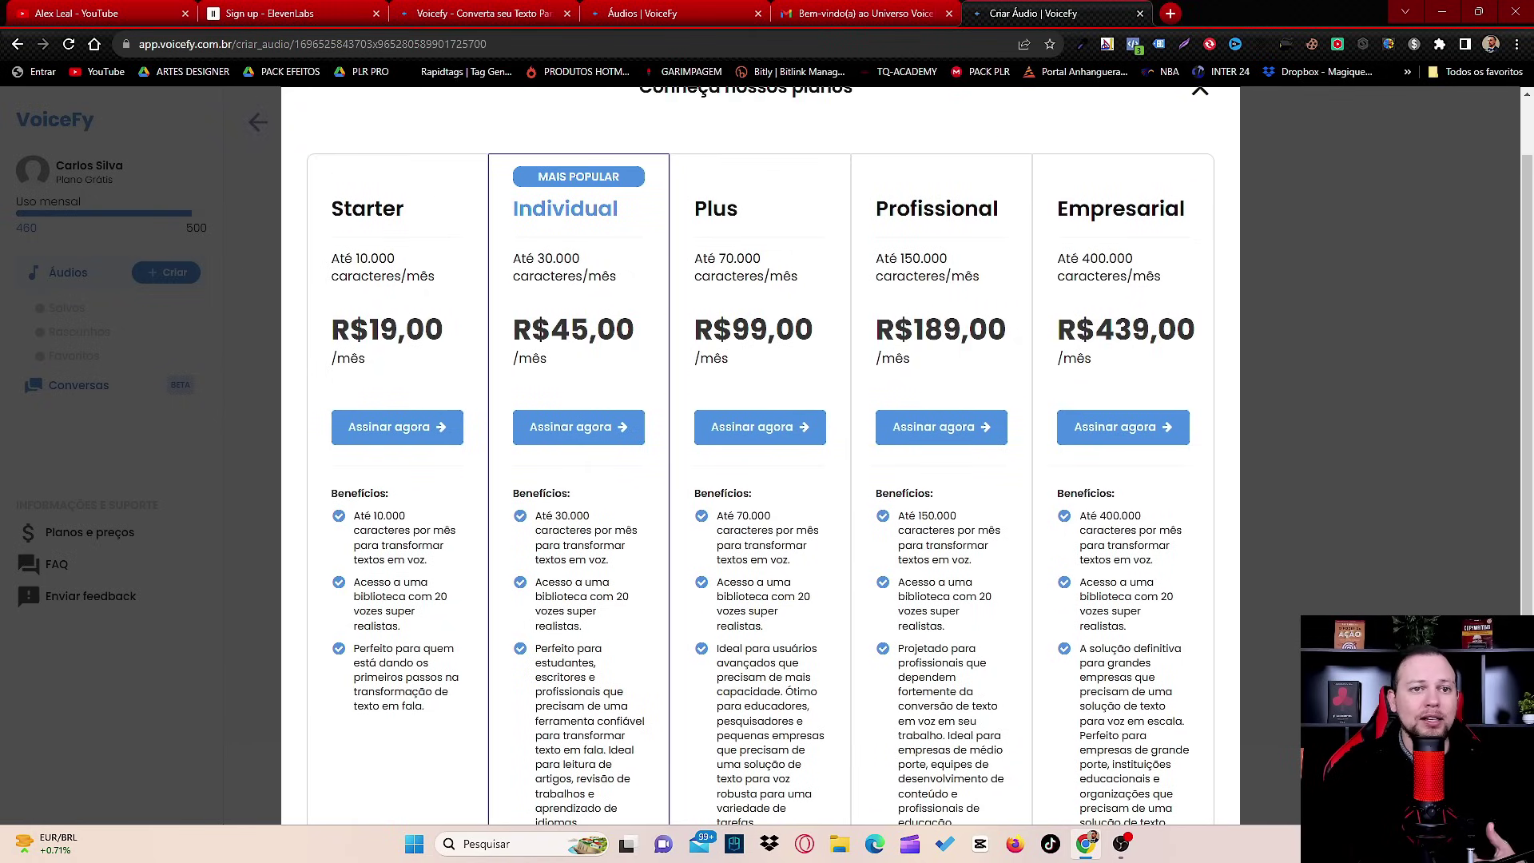
Switch to ElevenLabs, open the account's Subscription page and examine the Free, Starter and Creator plans.
{"action": "key", "text": "ctrl+2"}
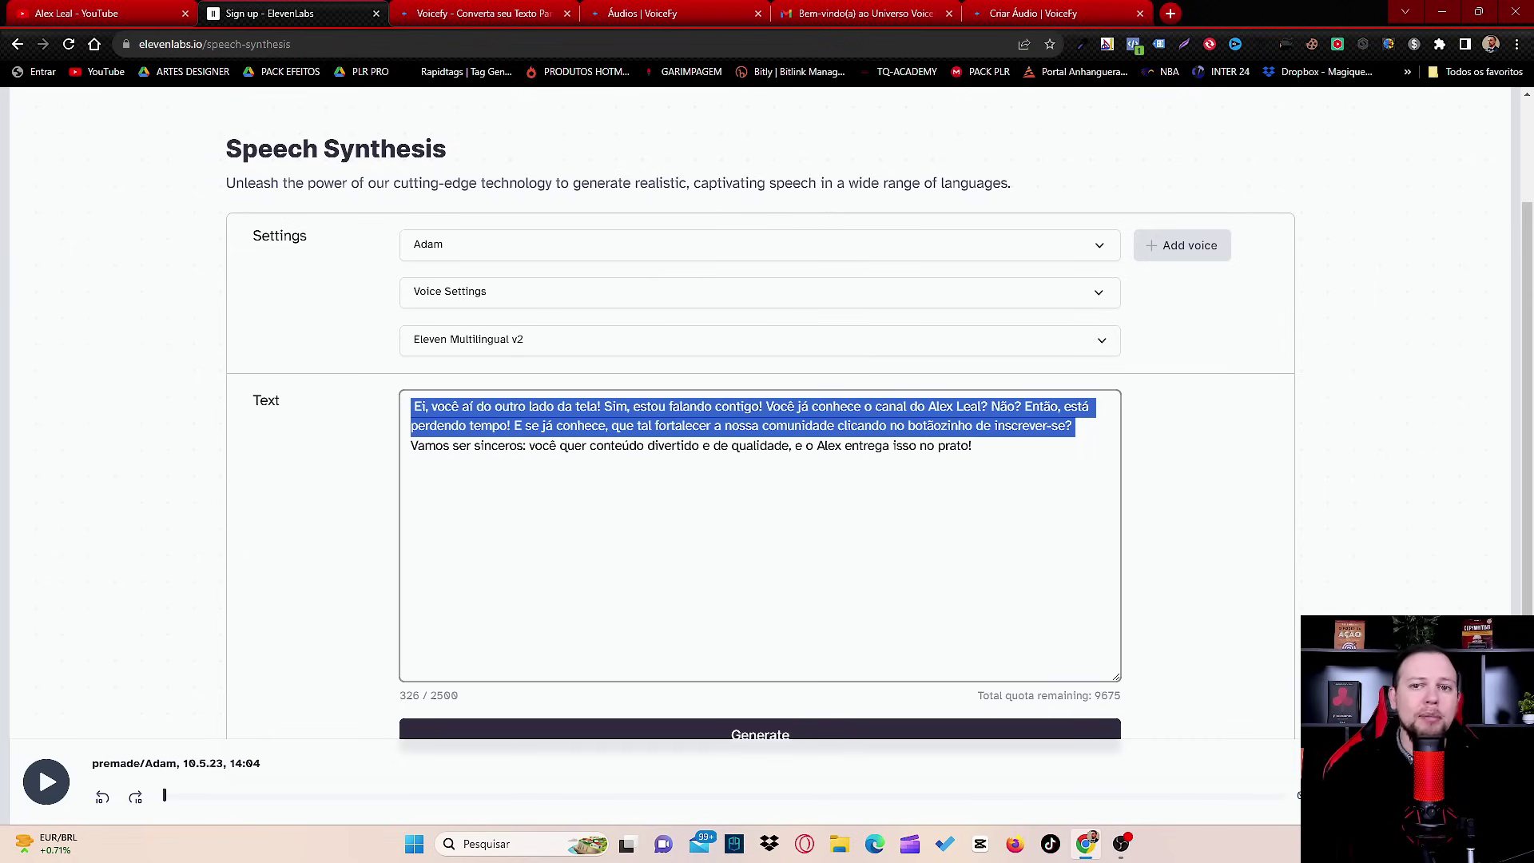
{"action": "scroll", "coordinate": [760, 456], "scroll_direction": "up", "scroll_amount": 2}
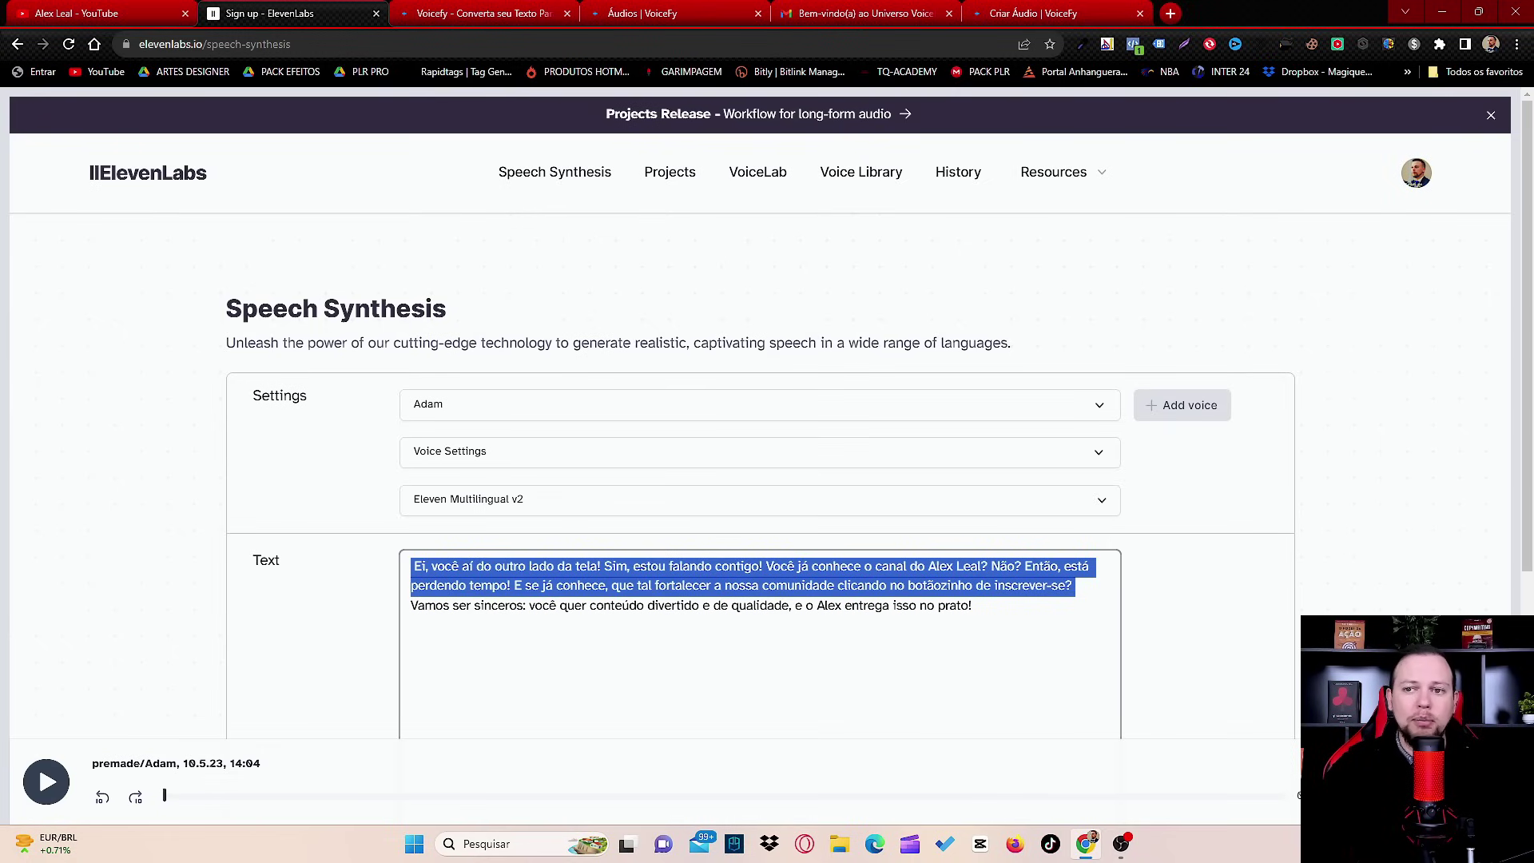
{"action": "left_click", "coordinate": [1416, 173]}
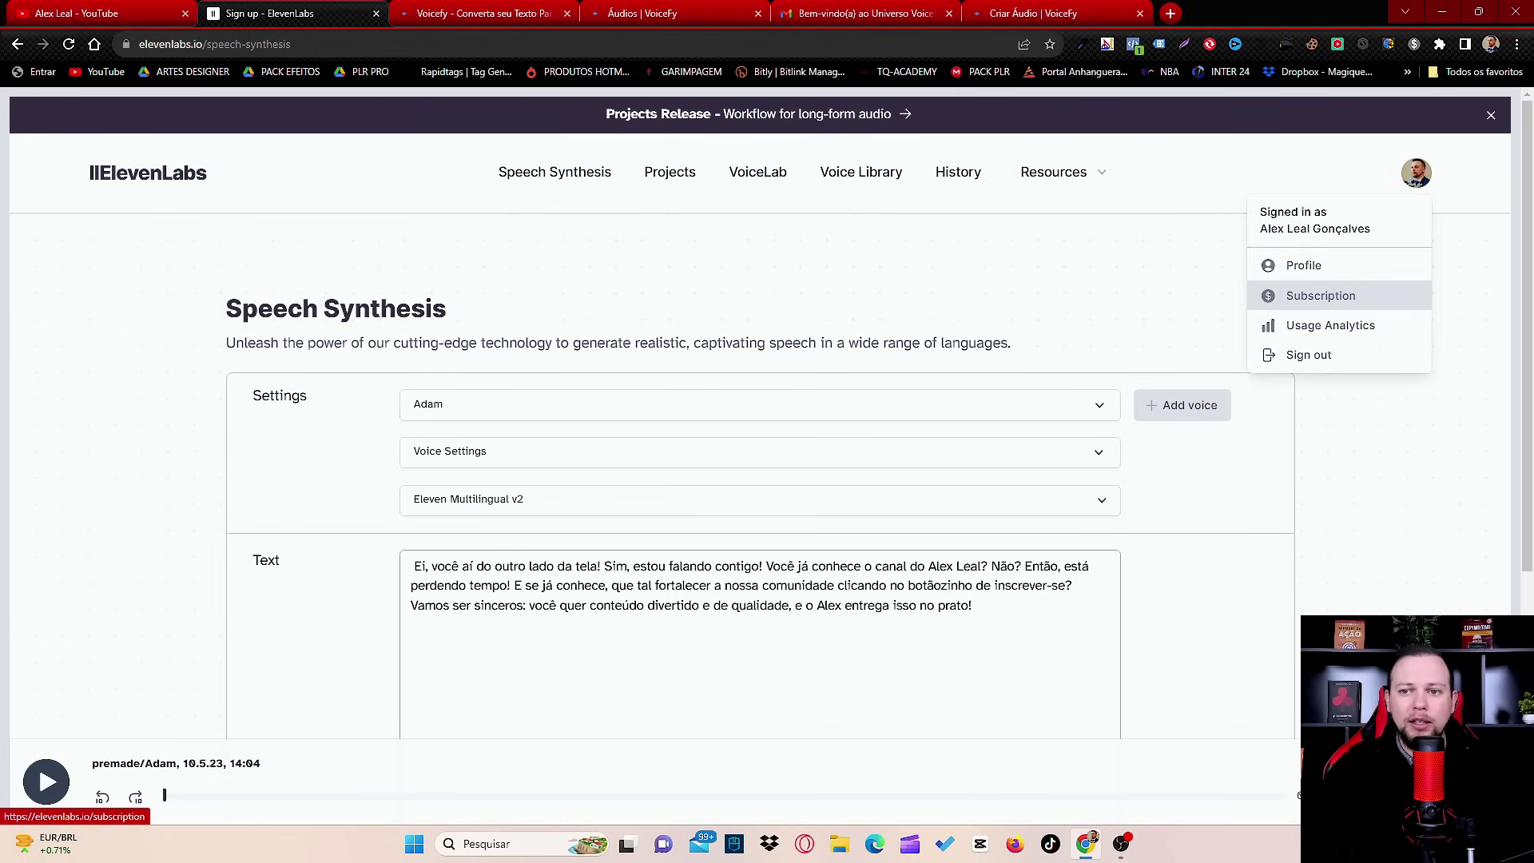
{"action": "left_click", "coordinate": [1320, 296]}
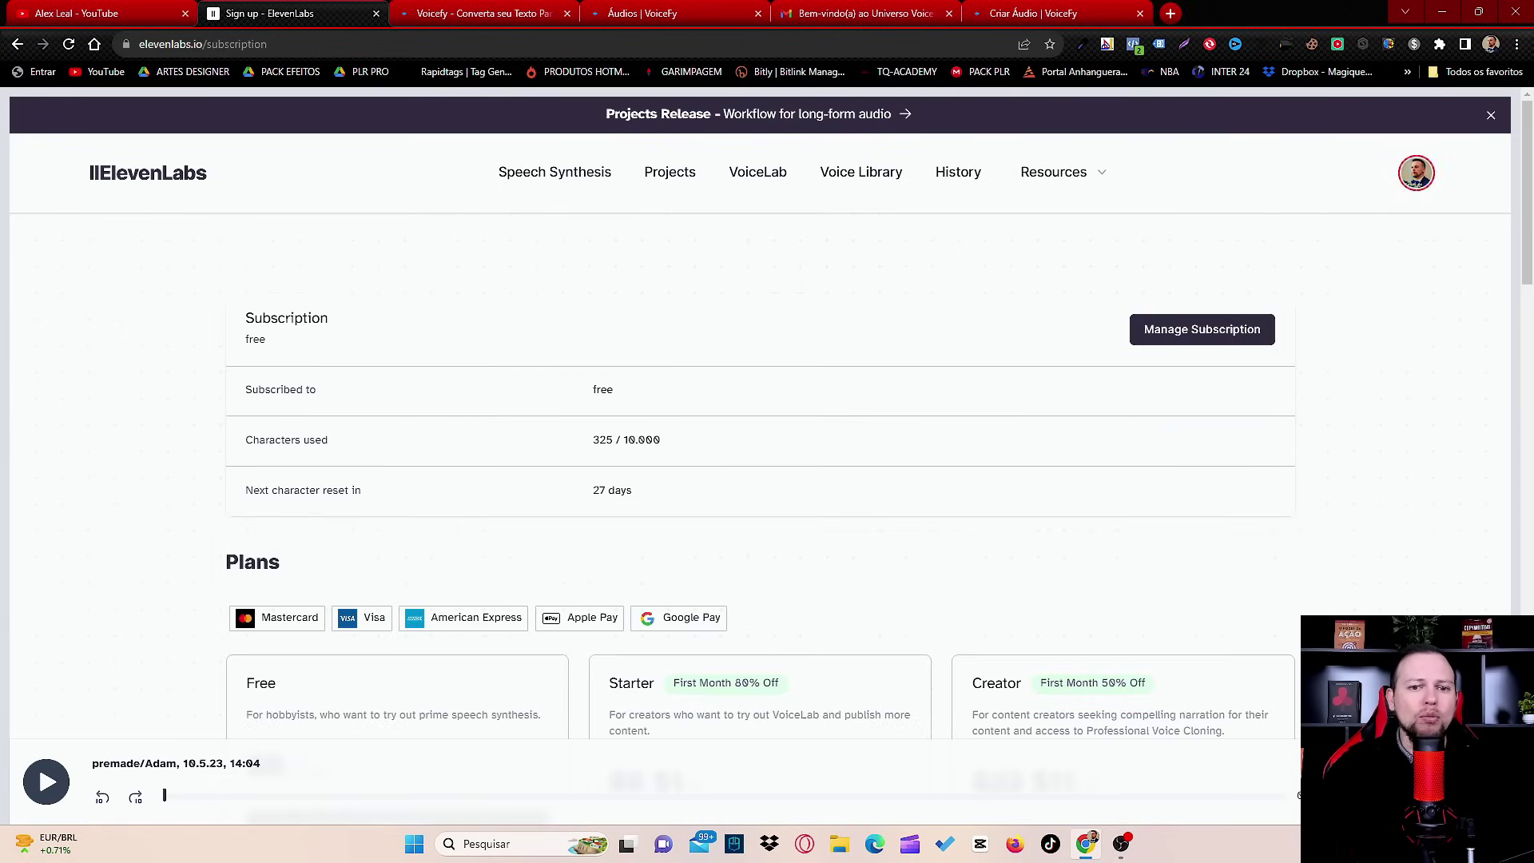
{"action": "scroll", "coordinate": [760, 415], "scroll_direction": "down", "scroll_amount": 6}
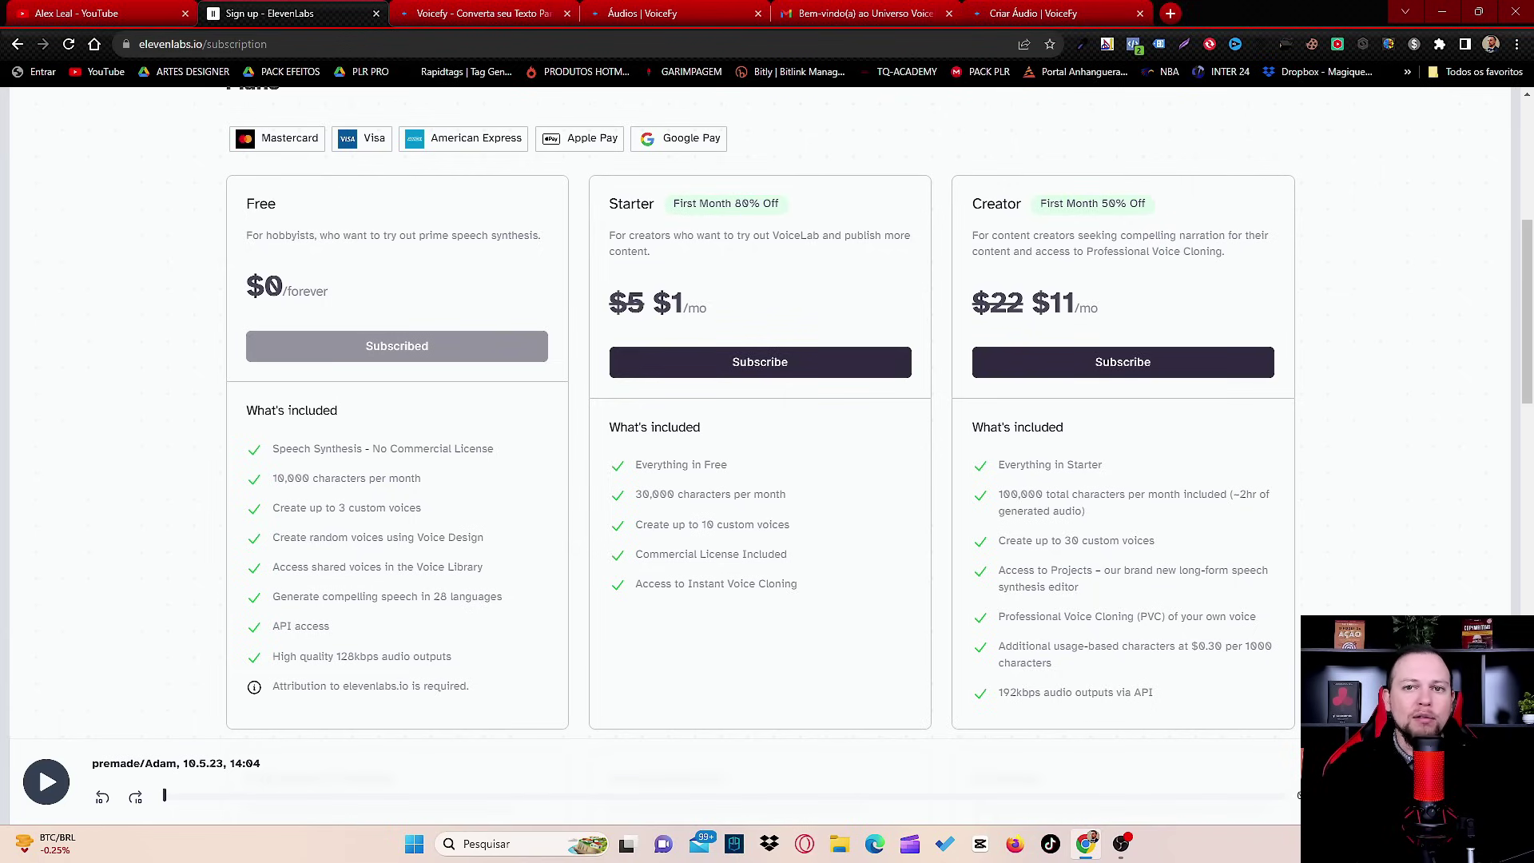
Compare plan prices and character allowances by alternating between the VoiceFy and ElevenLabs plan overviews.
{"action": "left_click", "coordinate": [1033, 13]}
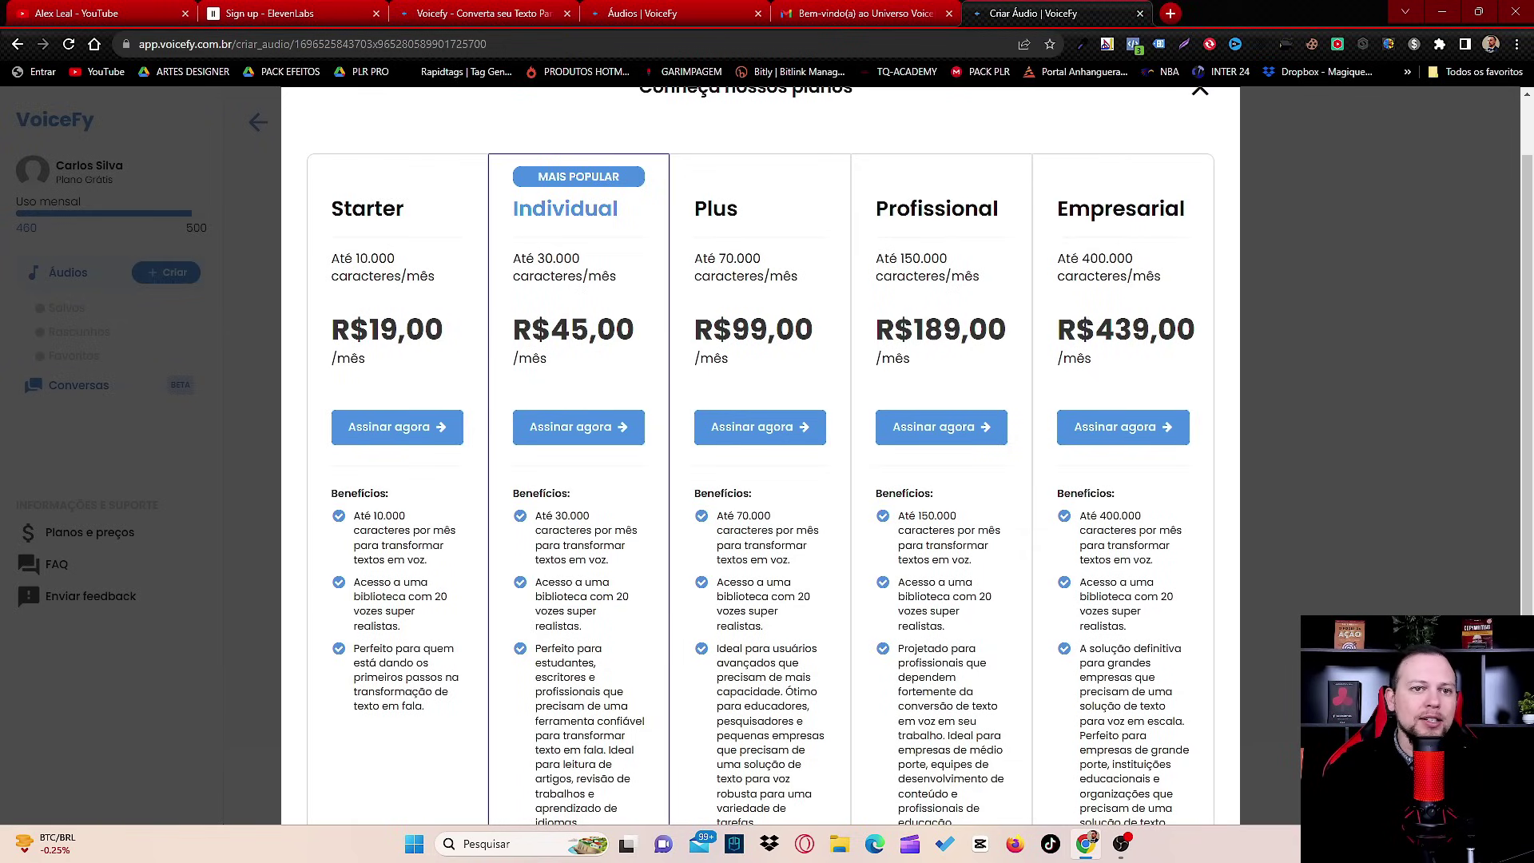
{"action": "key", "text": "ctrl+2"}
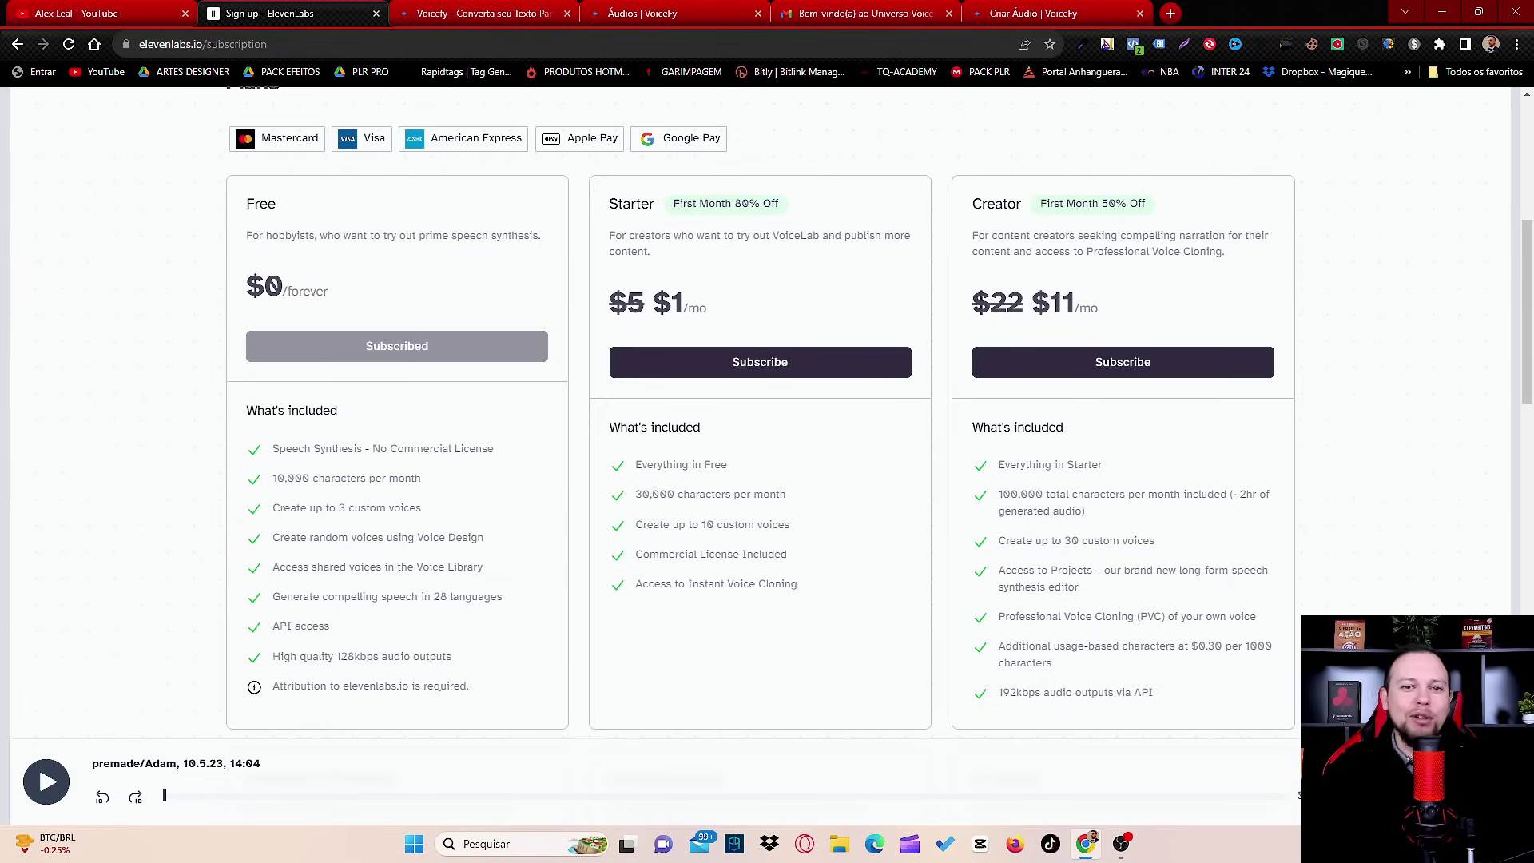
{"action": "scroll", "coordinate": [760, 413], "scroll_direction": "down", "scroll_amount": 2}
{"action": "scroll", "coordinate": [759, 413], "scroll_direction": "up", "scroll_amount": 2}
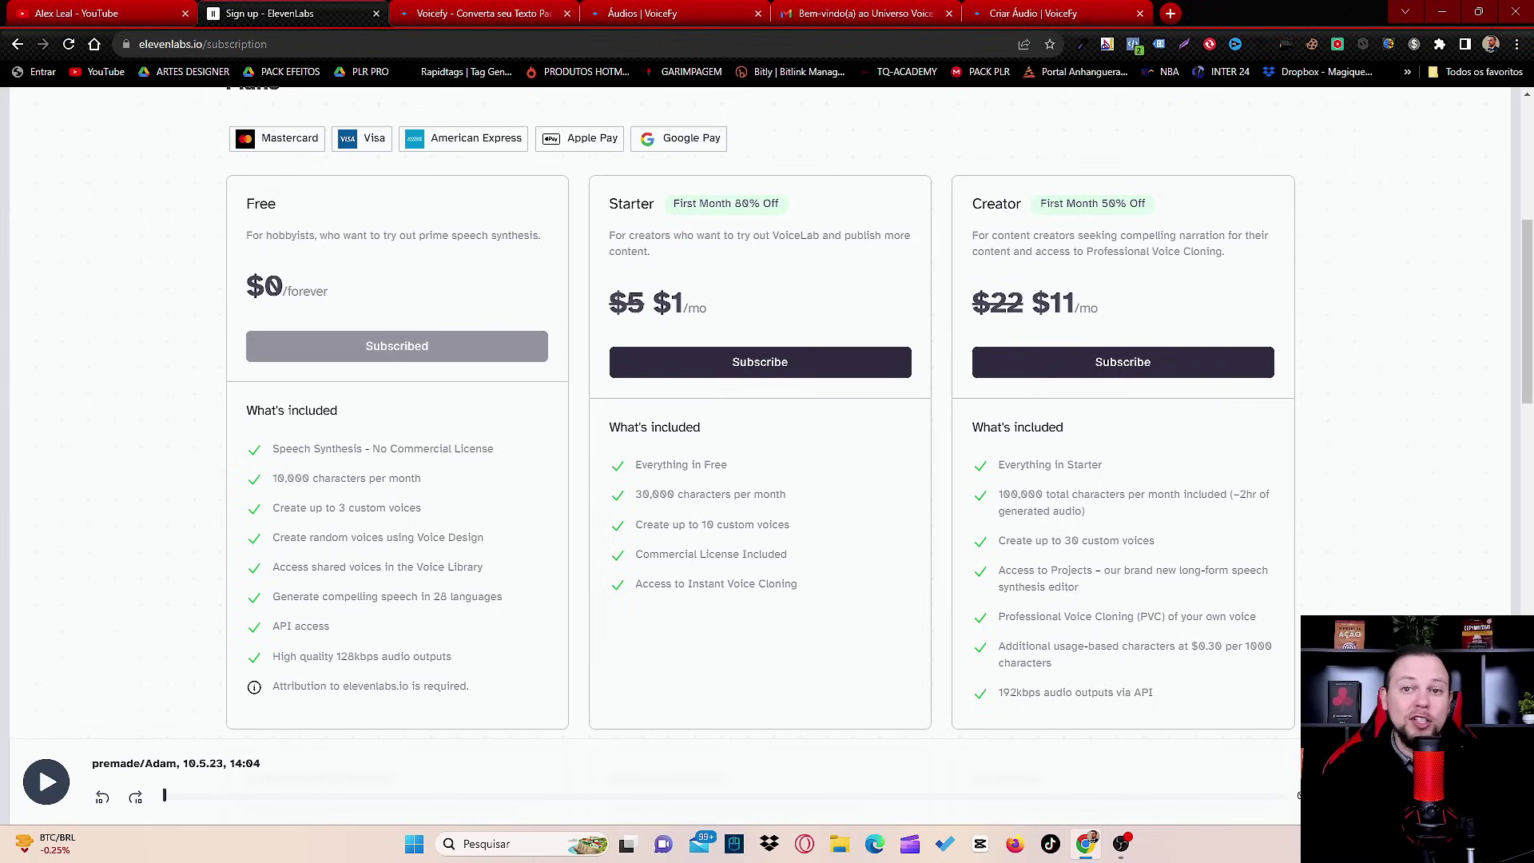
{"action": "key", "text": "ctrl+9"}
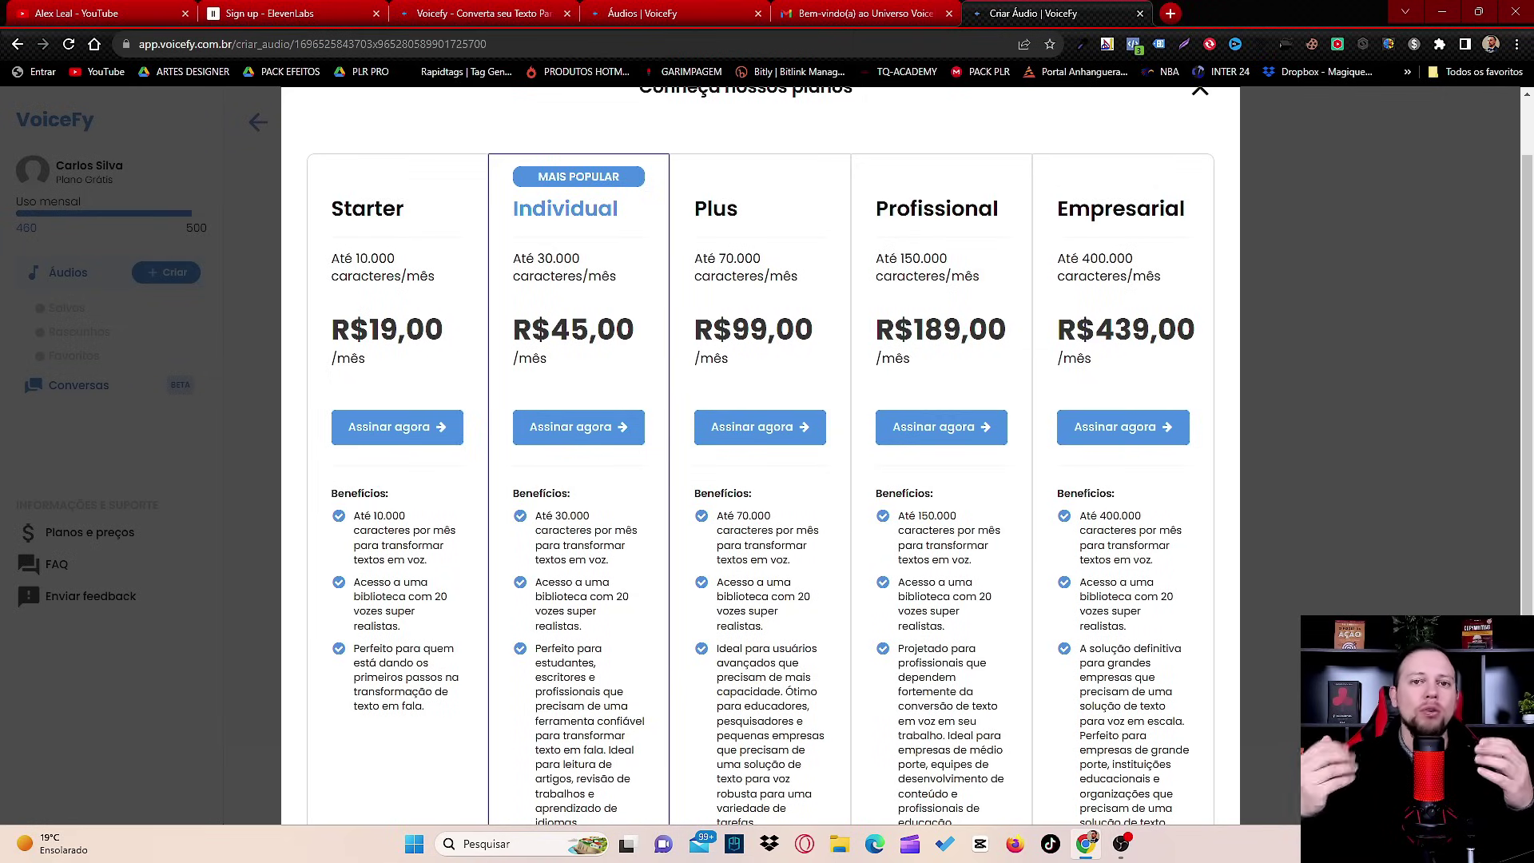
{"action": "key", "text": "ctrl+2"}
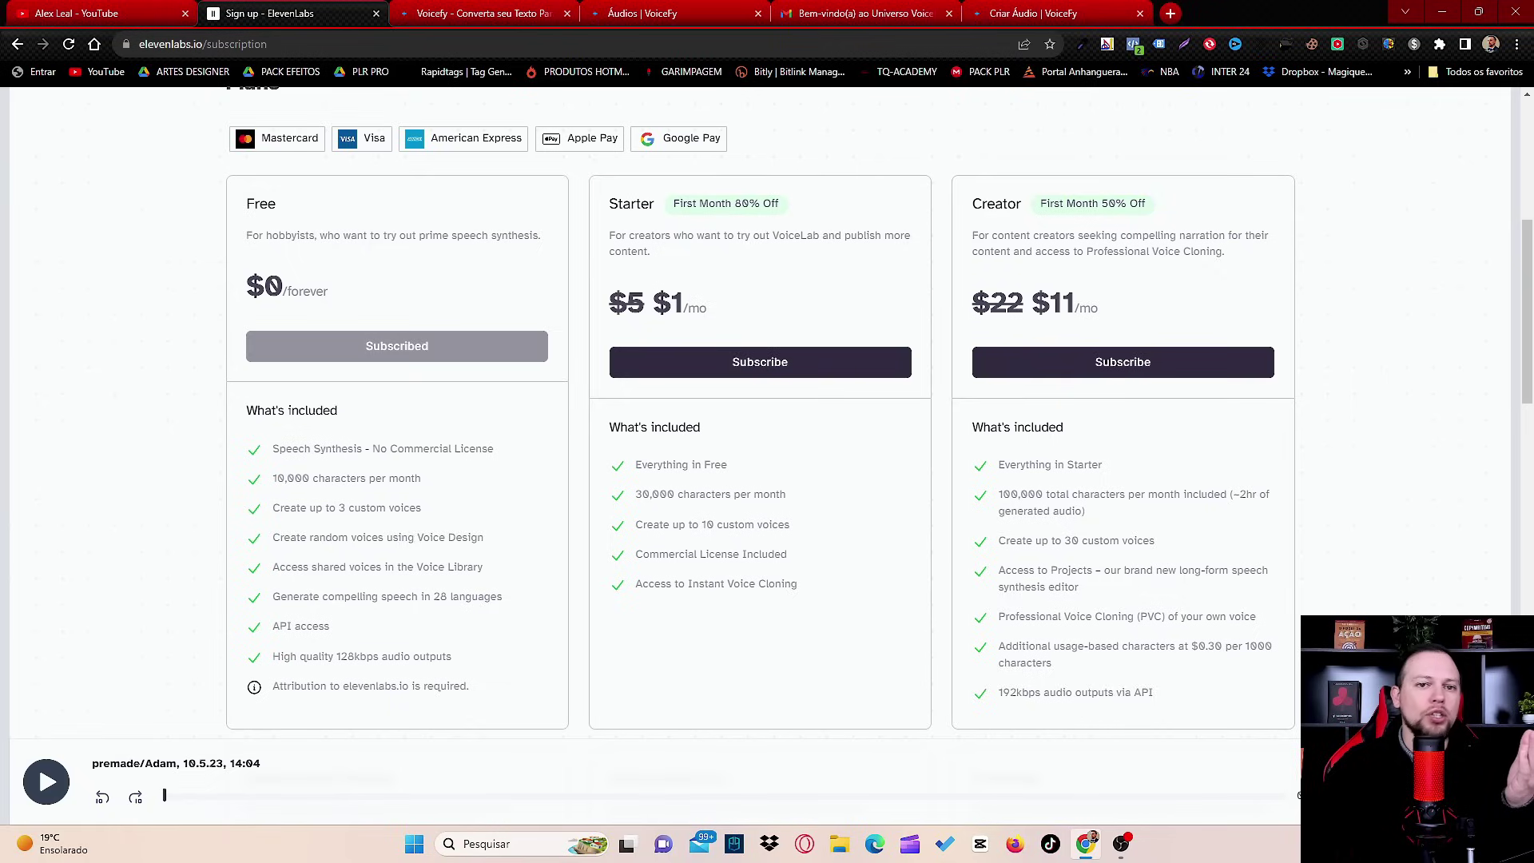
Look over the current ElevenLabs subscription details, and go back to the Speech Synthesis page.
{"action": "scroll", "coordinate": [760, 415], "scroll_direction": "up", "scroll_amount": 2}
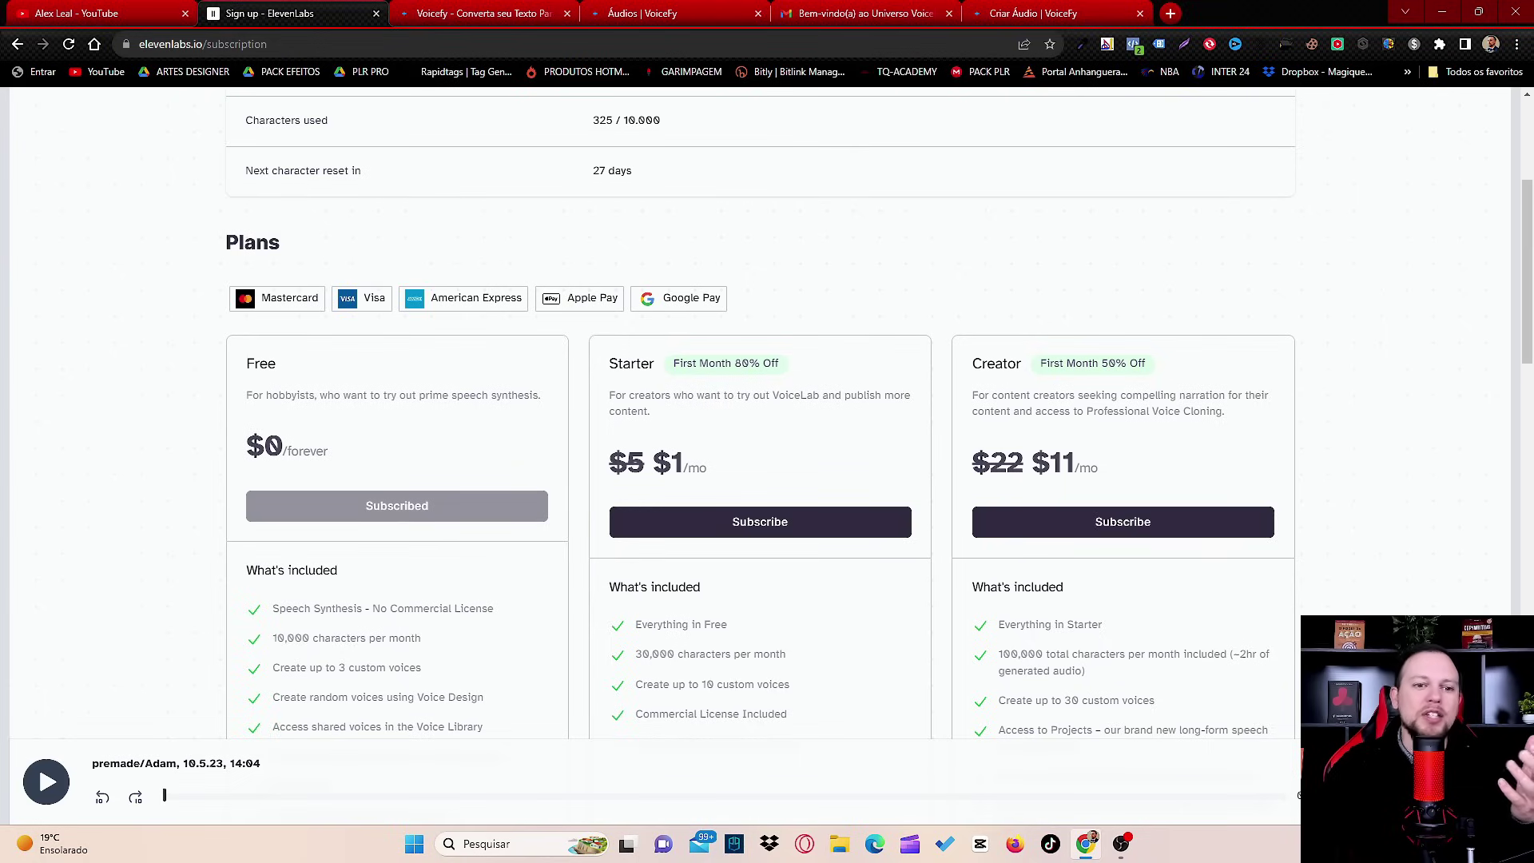
{"action": "scroll", "coordinate": [767, 416], "scroll_direction": "up", "scroll_amount": 4}
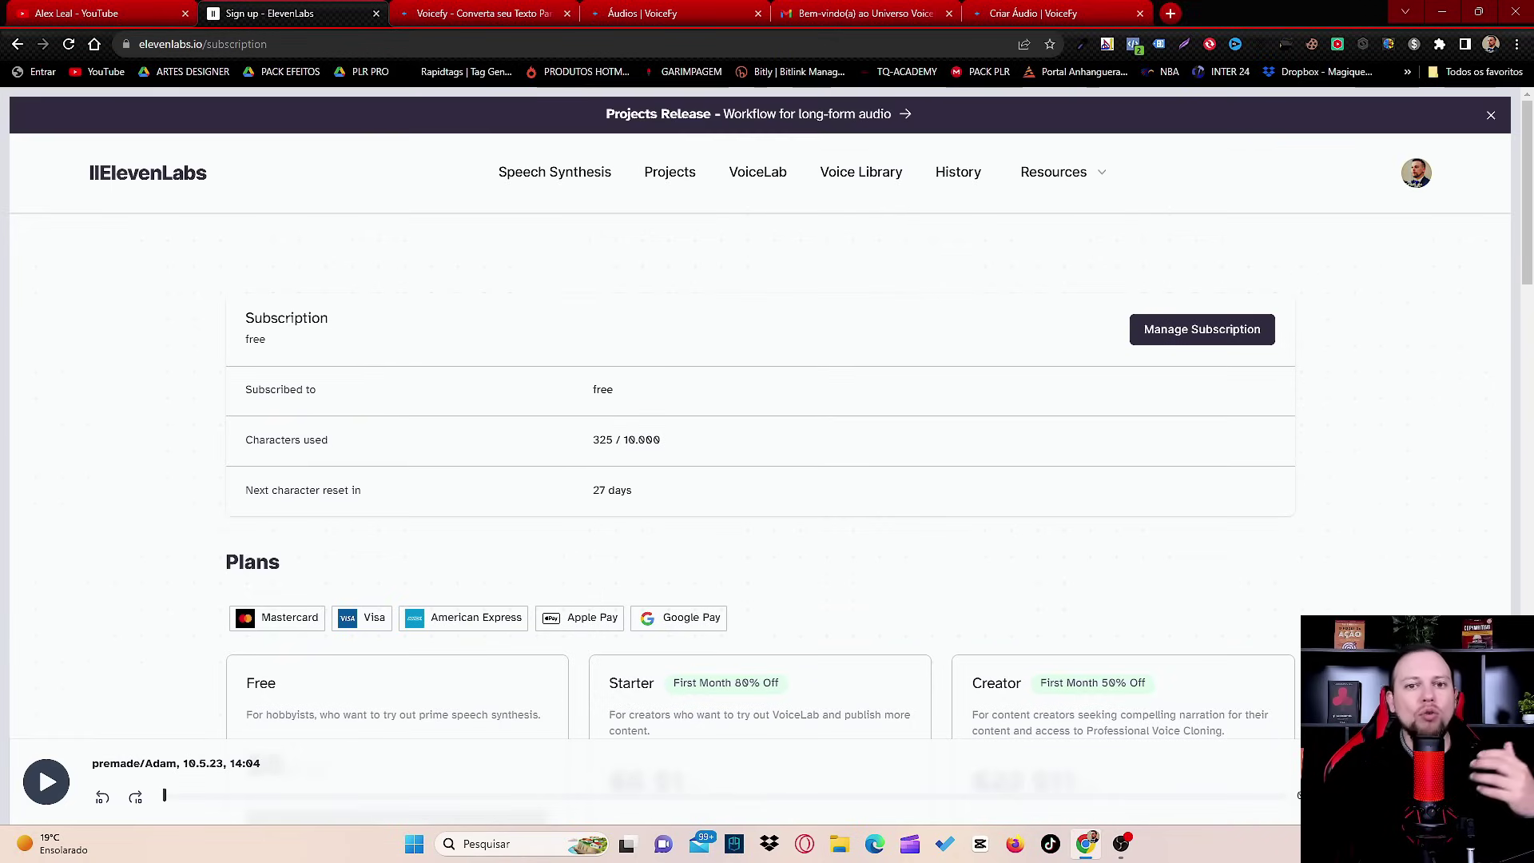
{"action": "key", "text": "alt+Left"}
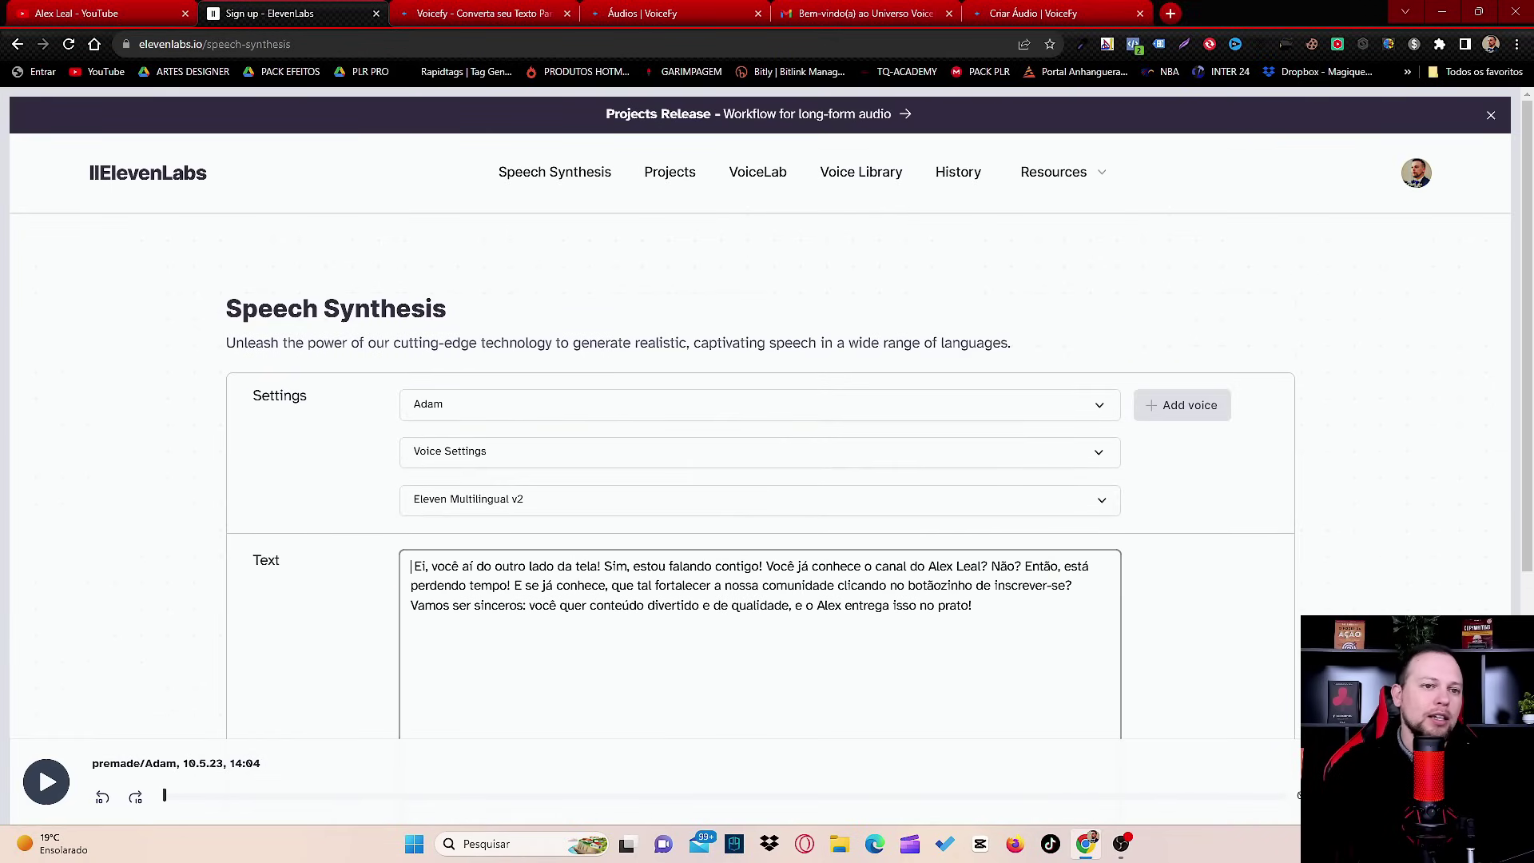
Switch to VoiceFy and close the plans overview to return to the generated audio.
{"action": "key", "text": "ctrl+9"}
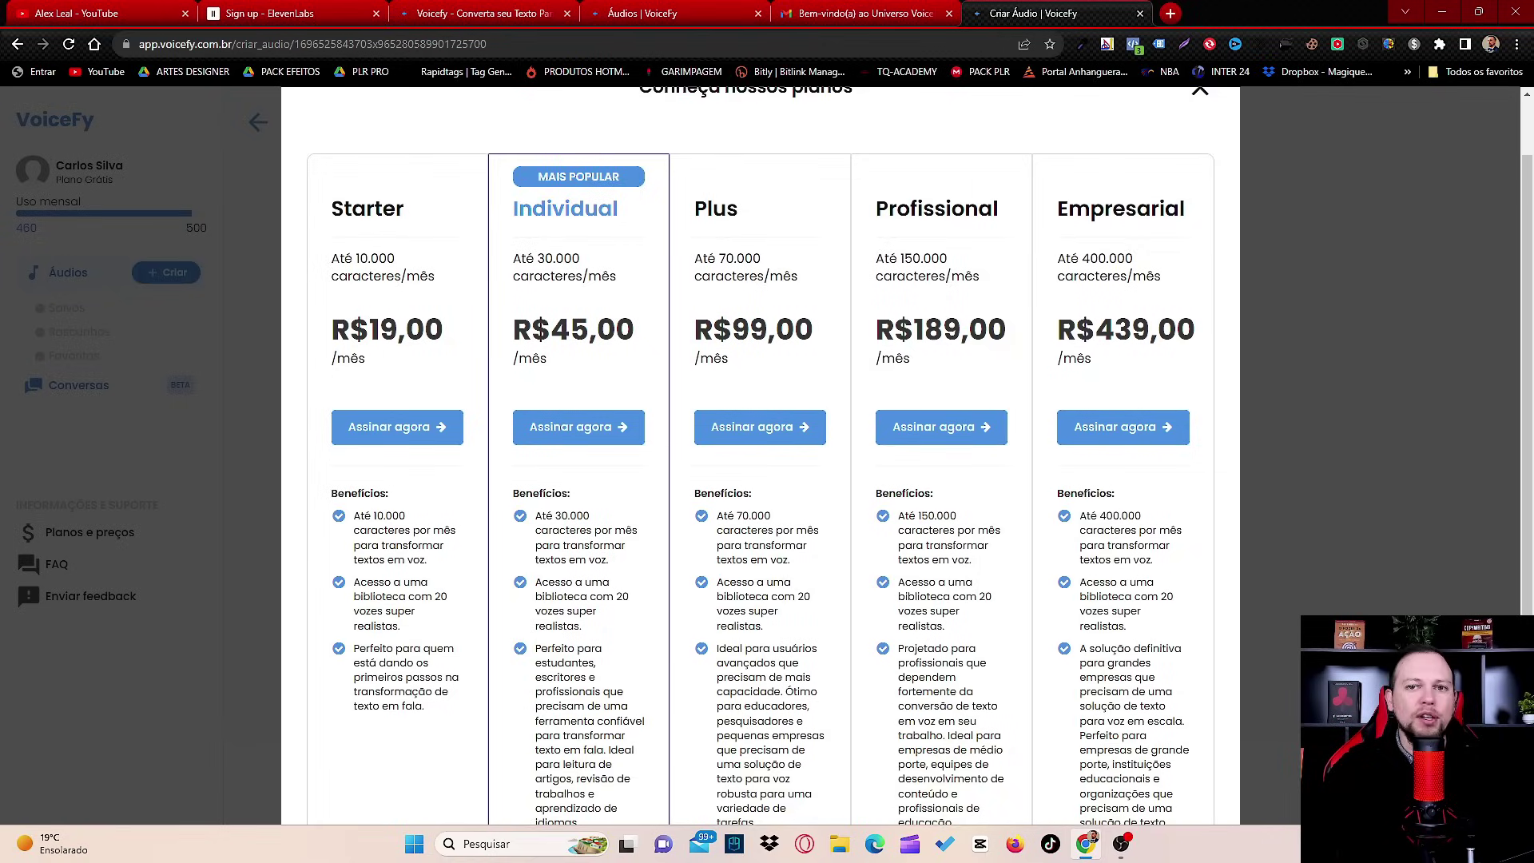
{"action": "scroll", "coordinate": [758, 479], "scroll_direction": "up", "scroll_amount": 2}
{"action": "key", "text": "Escape"}
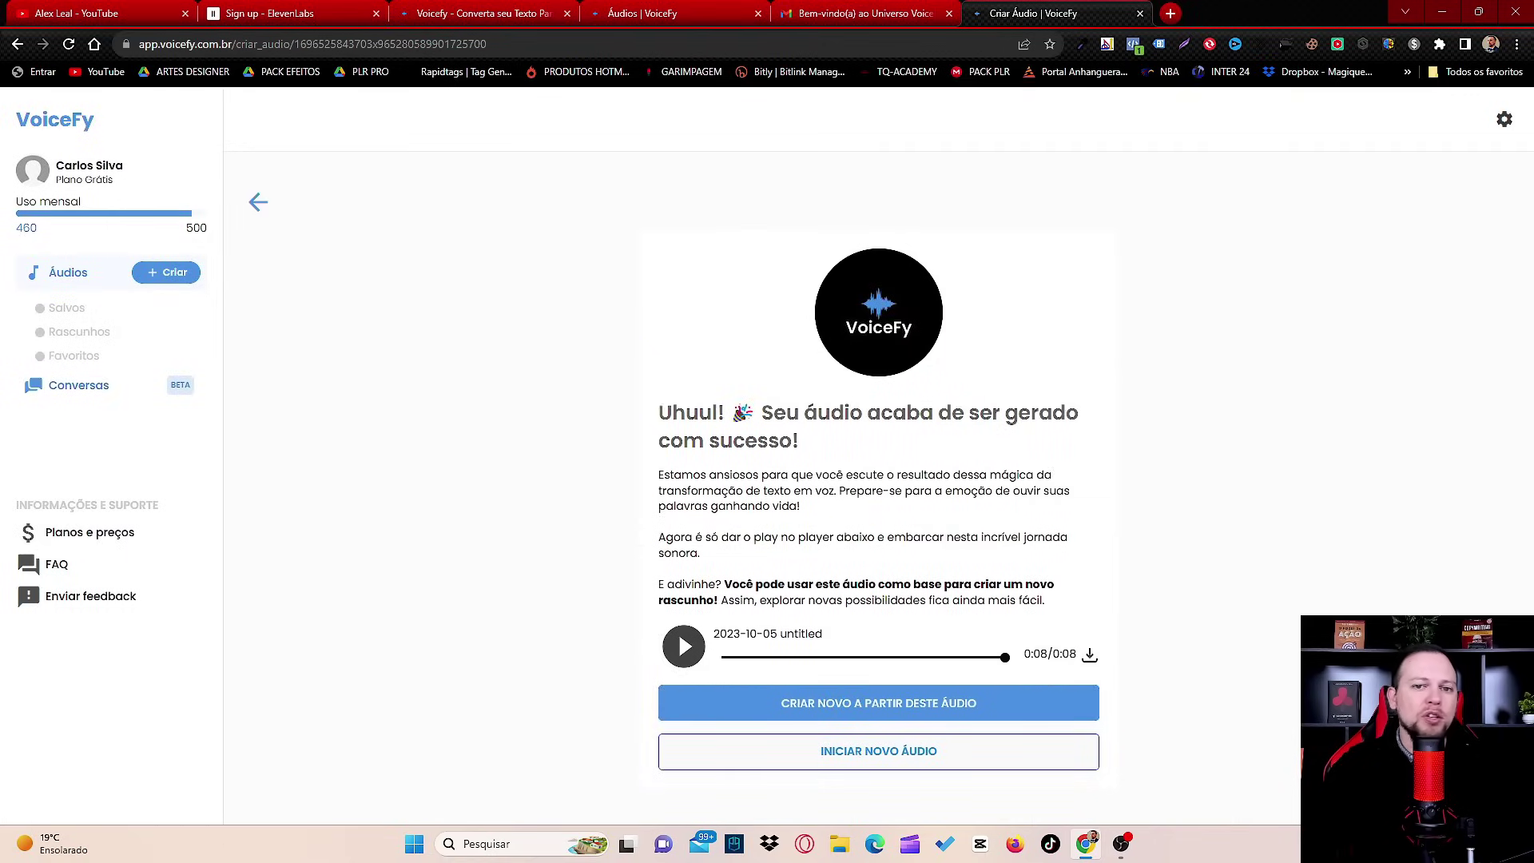